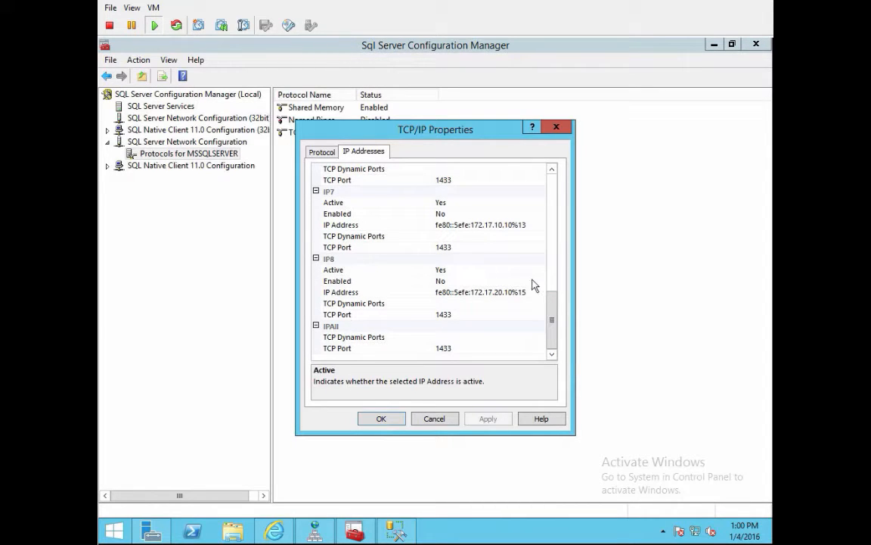
Step: Set Enabled to Yes for IP4 (172.17.20.10) and IP2 (172.17.10.10) in TCP/IP Properties
{"action": "mouse_move", "coordinate": [554, 323]}
{"action": "left_mouse_down"}
{"action": "mouse_move", "coordinate": [554, 309]}
{"action": "mouse_move", "coordinate": [554, 326]}
{"action": "mouse_move", "coordinate": [553, 317]}
{"action": "left_mouse_up"}
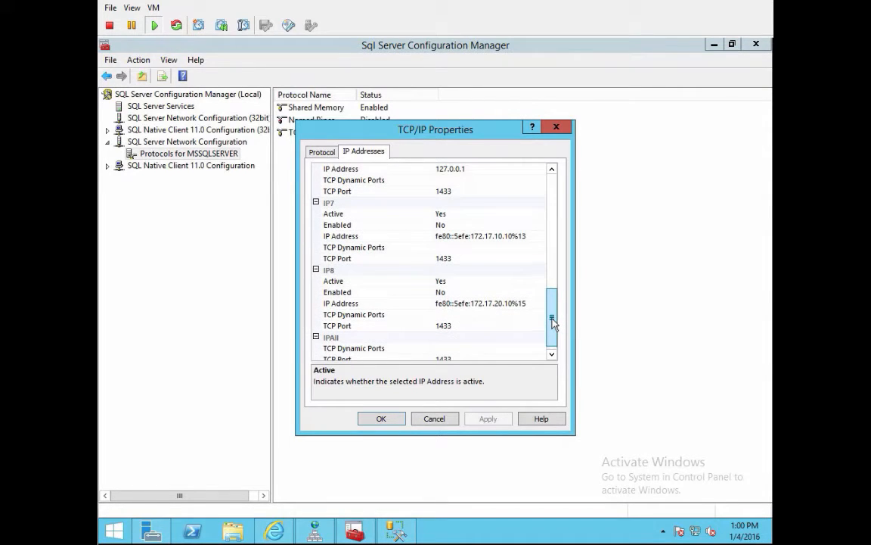
{"action": "left_click_drag", "start_coordinate": [553, 322], "coordinate": [554, 308]}
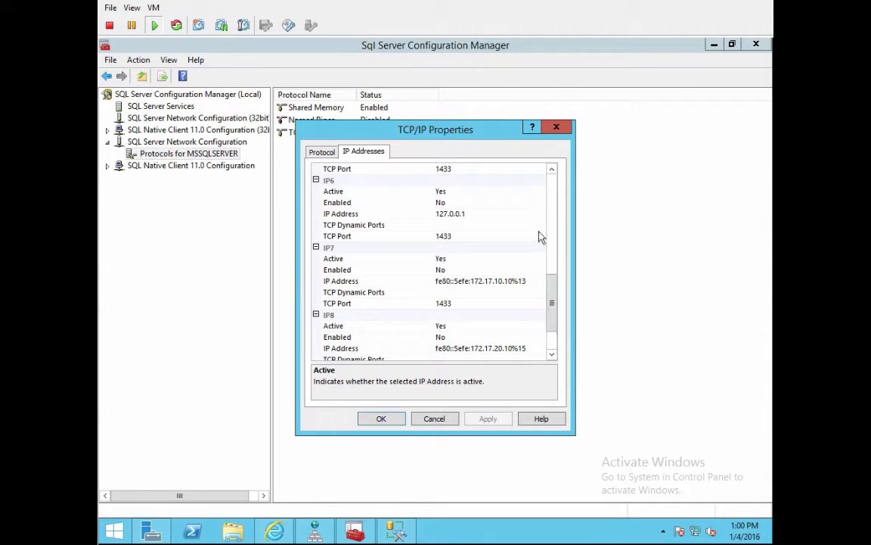
{"action": "left_click_drag", "start_coordinate": [554, 314], "coordinate": [558, 274]}
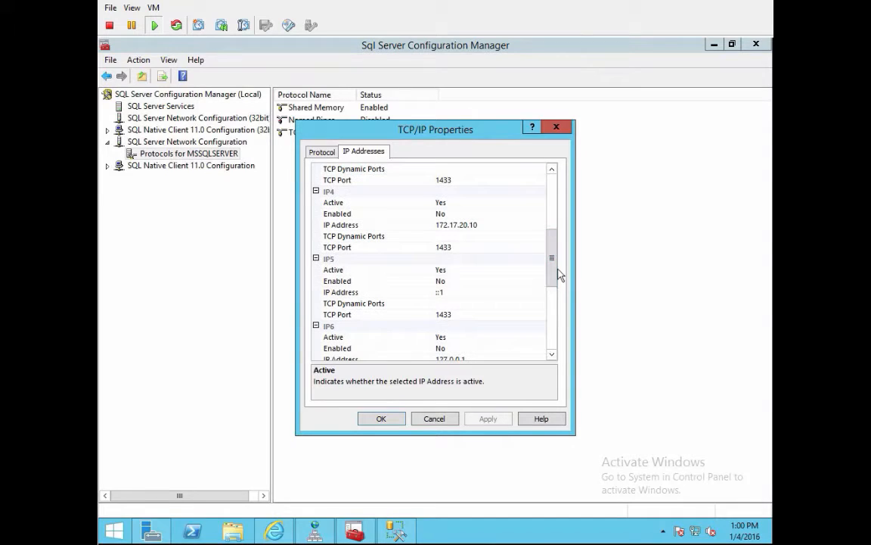
{"action": "left_click", "coordinate": [538, 214]}
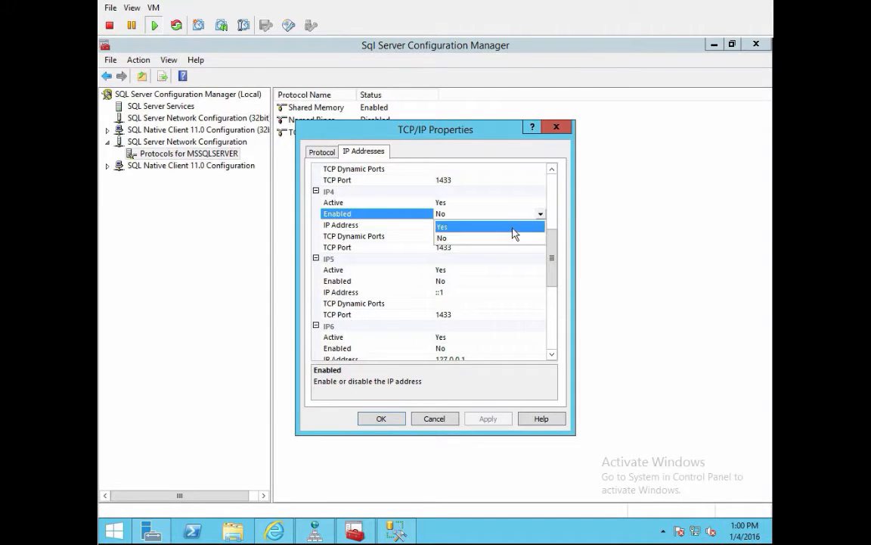
{"action": "left_click", "coordinate": [514, 227]}
{"action": "mouse_move", "coordinate": [554, 230]}
{"action": "left_mouse_down"}
{"action": "mouse_move", "coordinate": [557, 208]}
{"action": "mouse_move", "coordinate": [553, 224]}
{"action": "mouse_move", "coordinate": [555, 217]}
{"action": "left_mouse_up"}
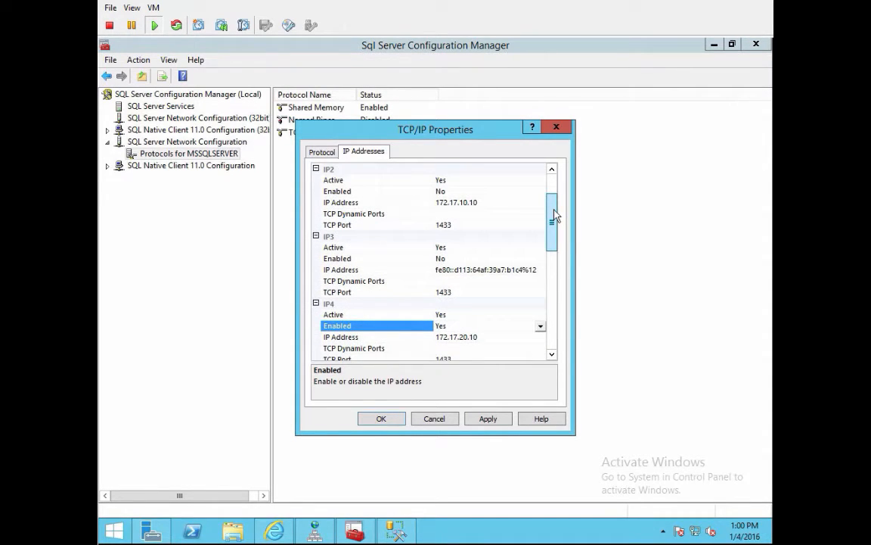
{"action": "left_click", "coordinate": [539, 191]}
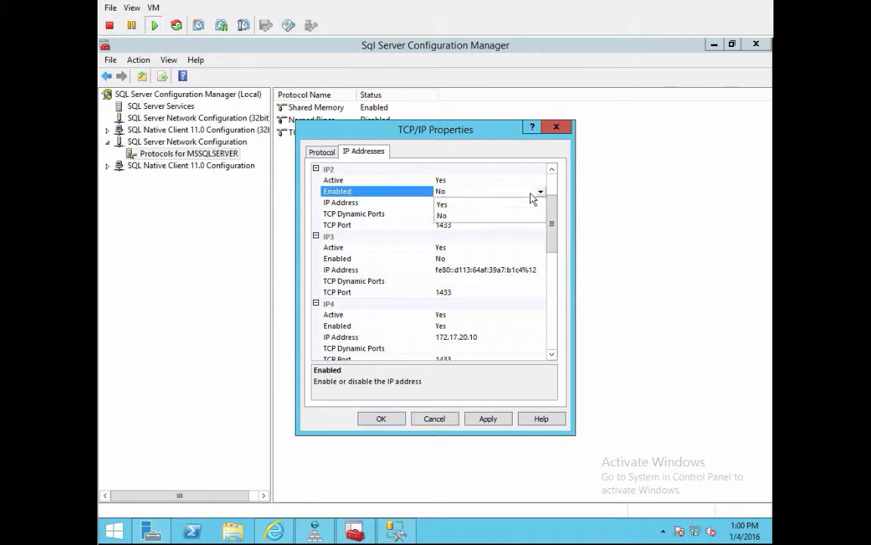
{"action": "left_click", "coordinate": [532, 205]}
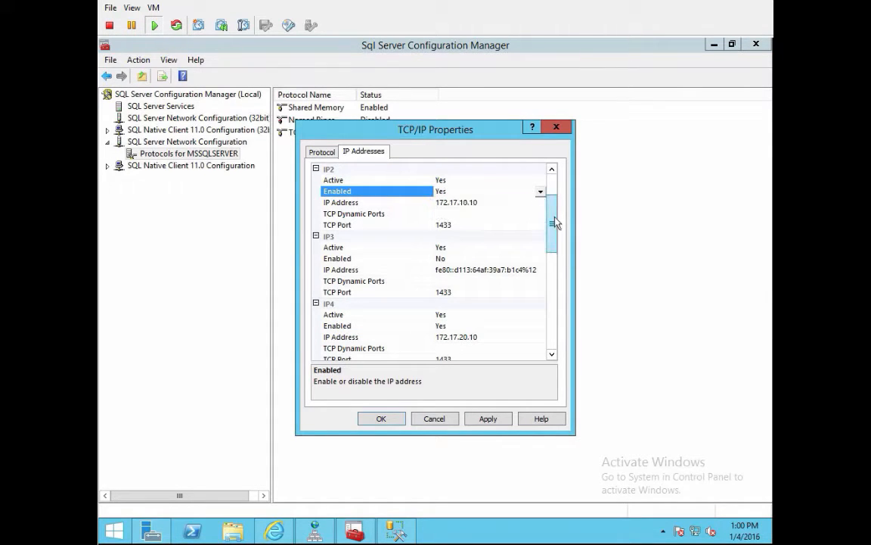
{"action": "left_click_drag", "start_coordinate": [553, 219], "coordinate": [558, 200]}
{"action": "scroll", "coordinate": [561, 212], "scroll_direction": "down", "scroll_amount": 1}
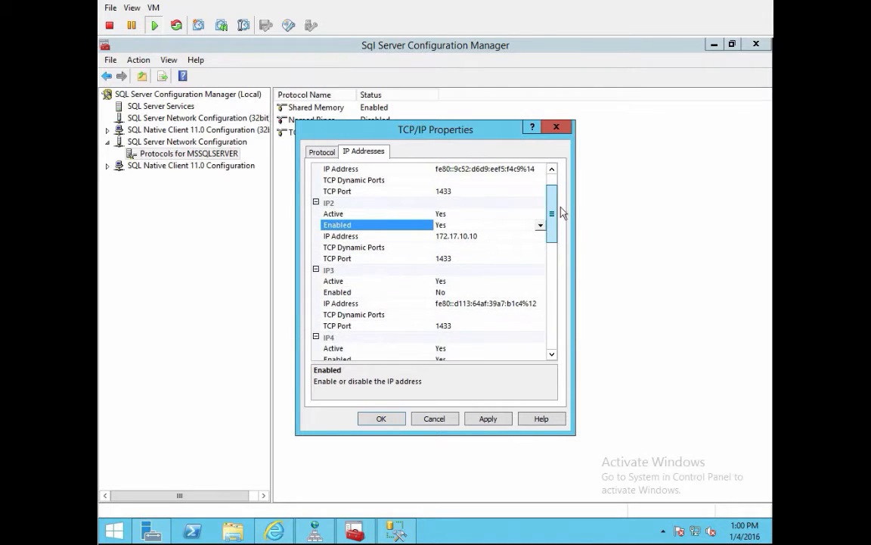
{"action": "left_click_drag", "start_coordinate": [553, 216], "coordinate": [552, 324]}
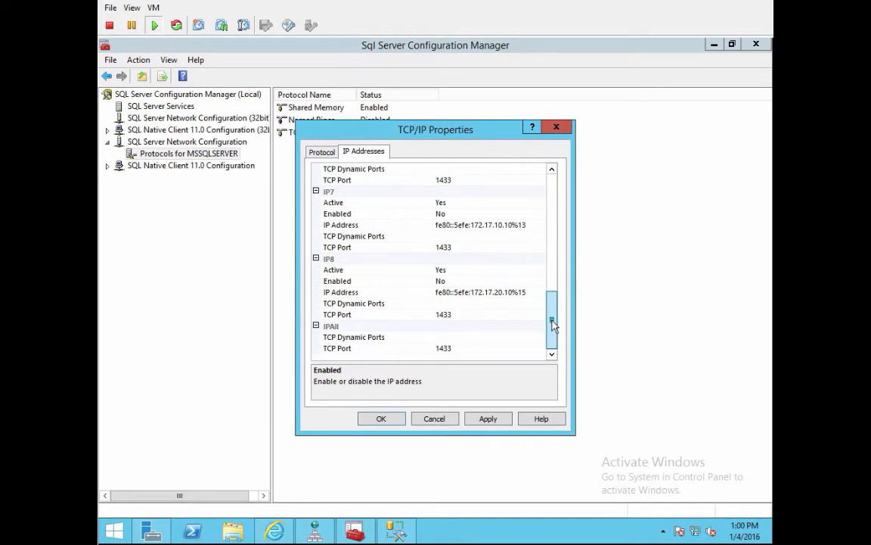
Step: Apply the TCP/IP address changes, acknowledge the restart warning, and close Configuration Manager
{"action": "left_click", "coordinate": [488, 420]}
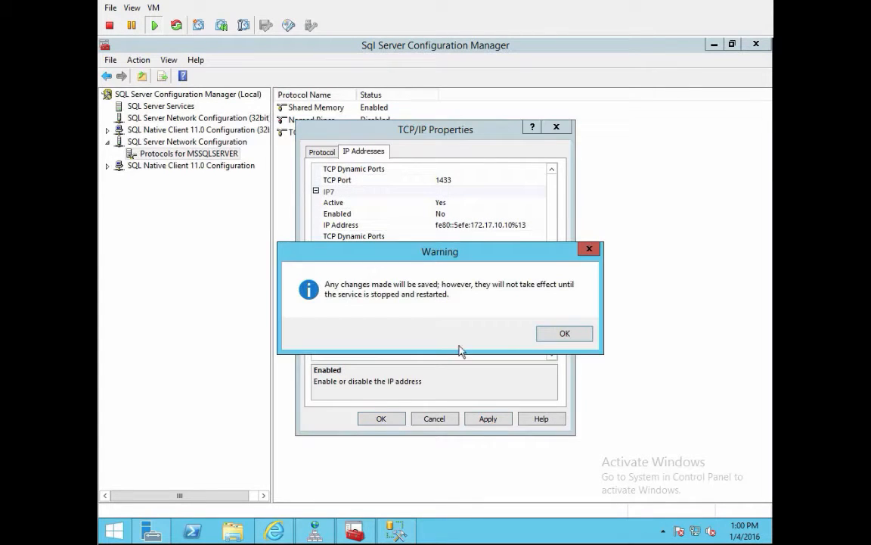
{"action": "left_click", "coordinate": [564, 333]}
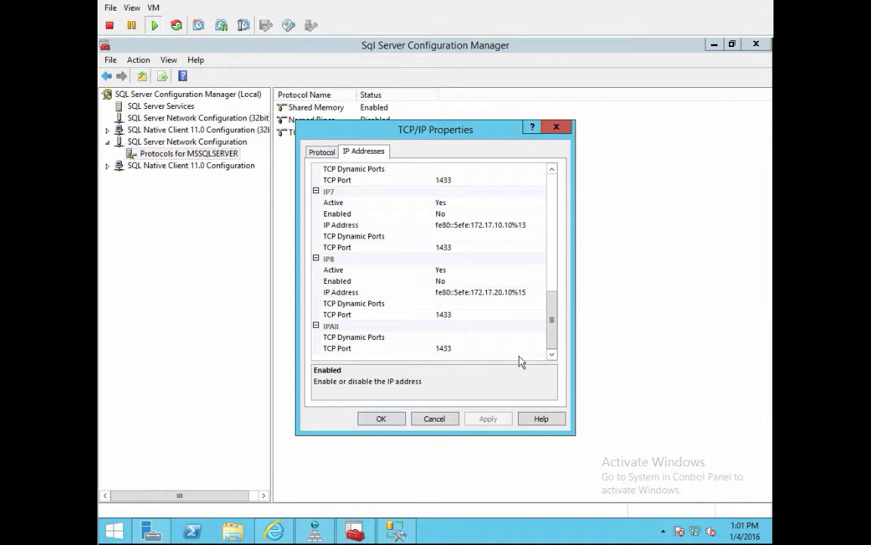
{"action": "left_click", "coordinate": [382, 419]}
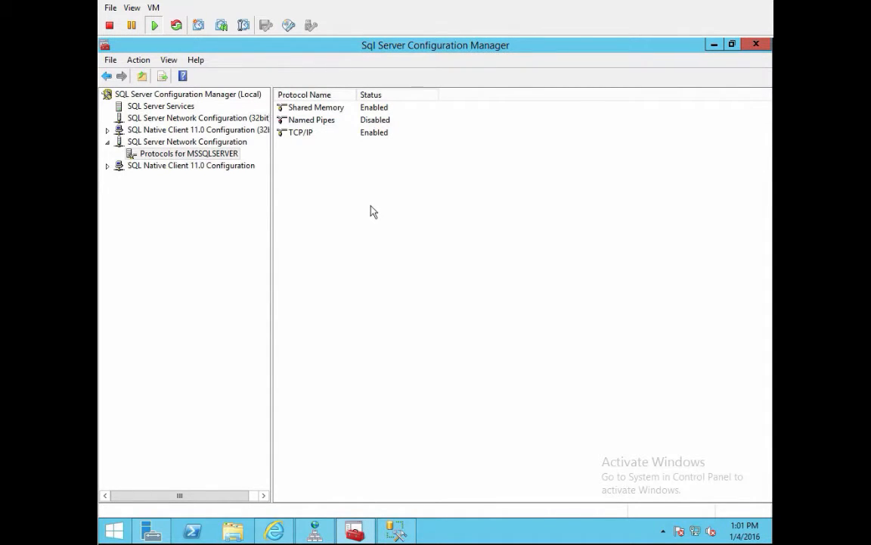
{"action": "left_click", "coordinate": [757, 45]}
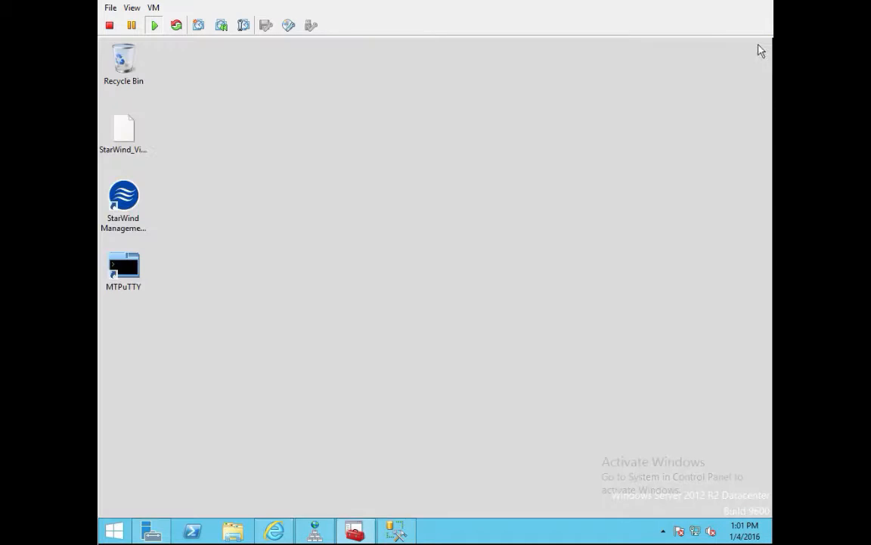
Step: Restart the MSSQLSERVER service on the DC server from Management Studio
{"action": "left_click", "coordinate": [356, 530]}
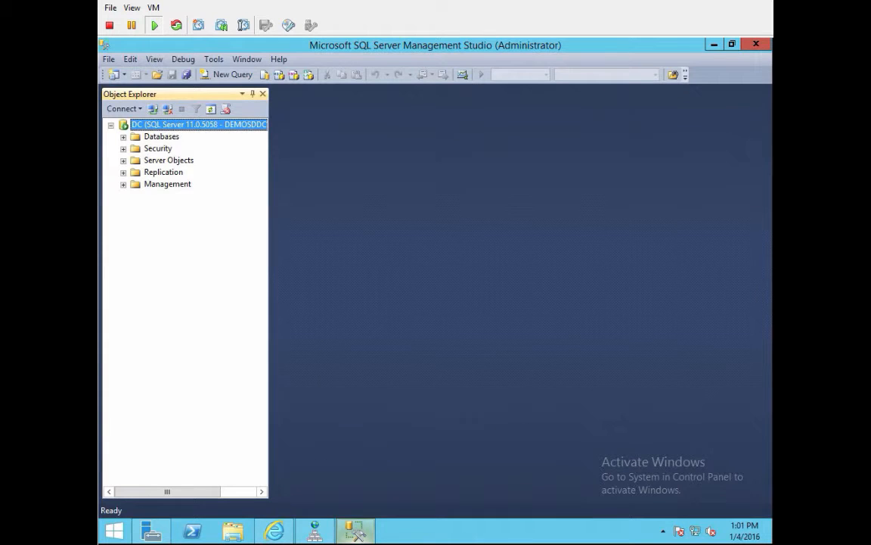
{"action": "right_click", "coordinate": [184, 125]}
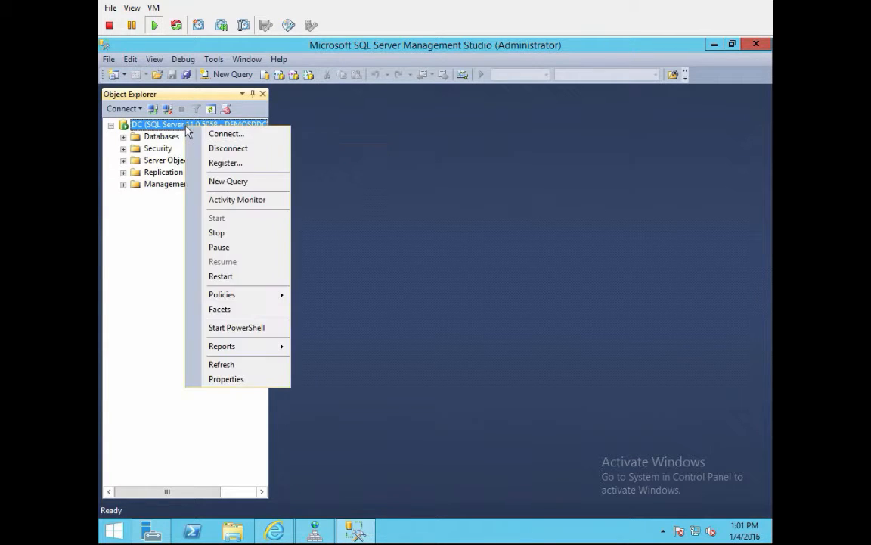
{"action": "left_click", "coordinate": [221, 276]}
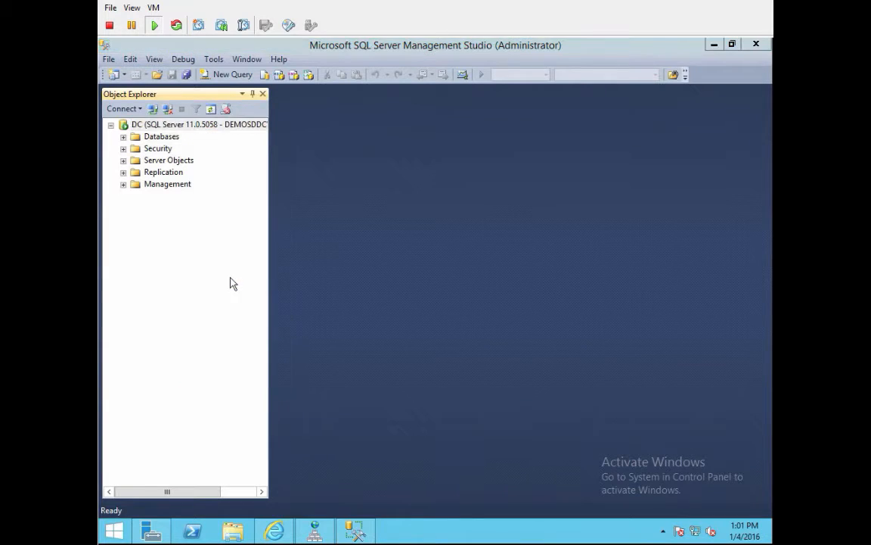
{"action": "left_click", "coordinate": [426, 106]}
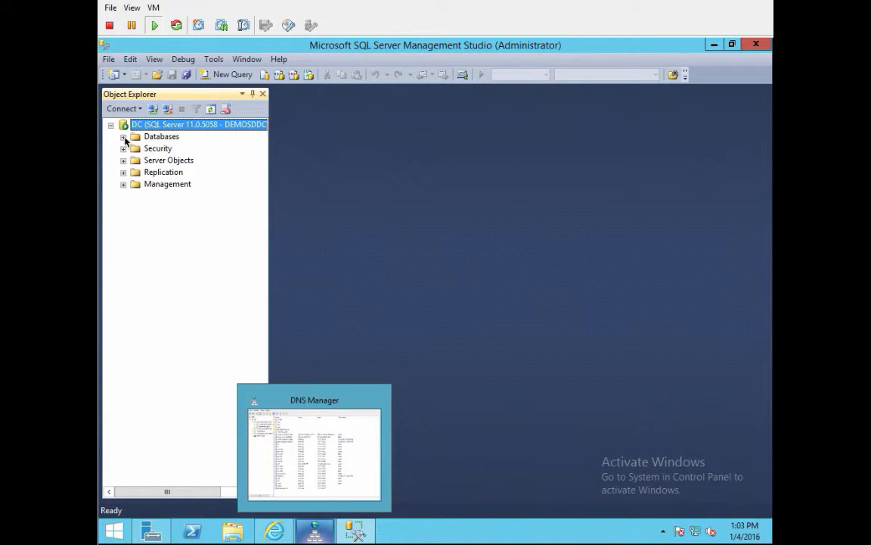
Step: Expand Databases and Security > Logins, open and cancel a New Login, then select Databases
{"action": "left_click", "coordinate": [123, 137]}
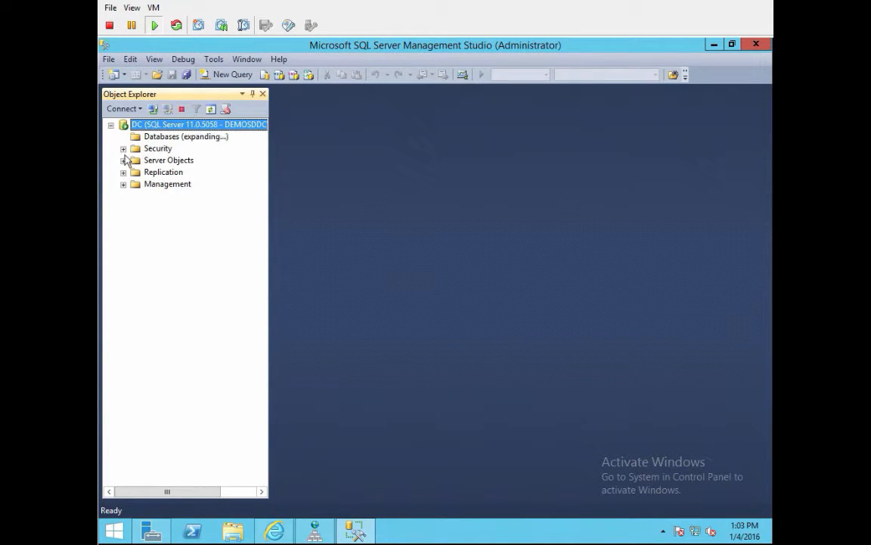
{"action": "left_click", "coordinate": [123, 161]}
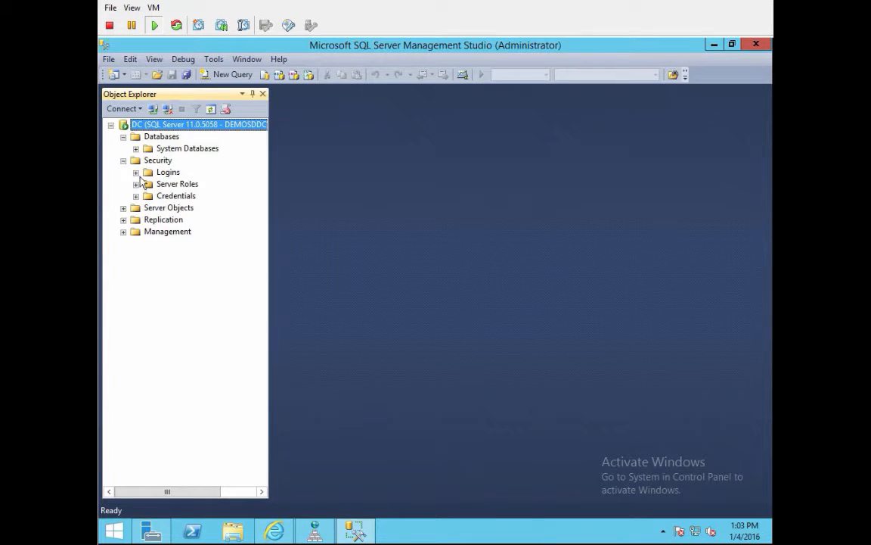
{"action": "left_click", "coordinate": [136, 172]}
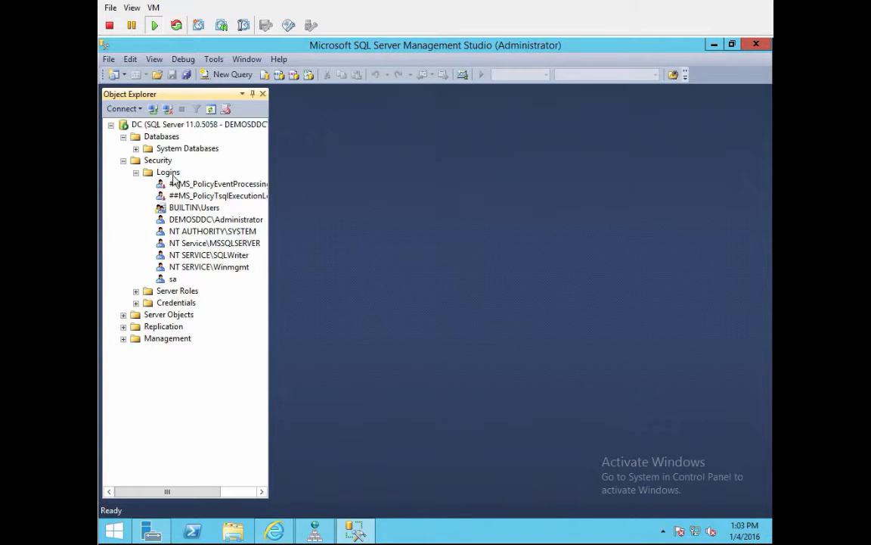
{"action": "right_click", "coordinate": [173, 176]}
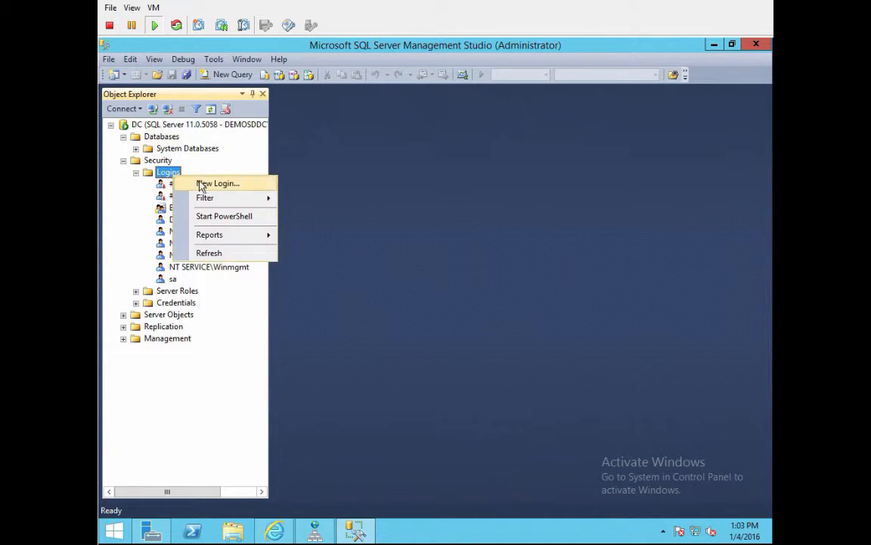
{"action": "left_click", "coordinate": [201, 183]}
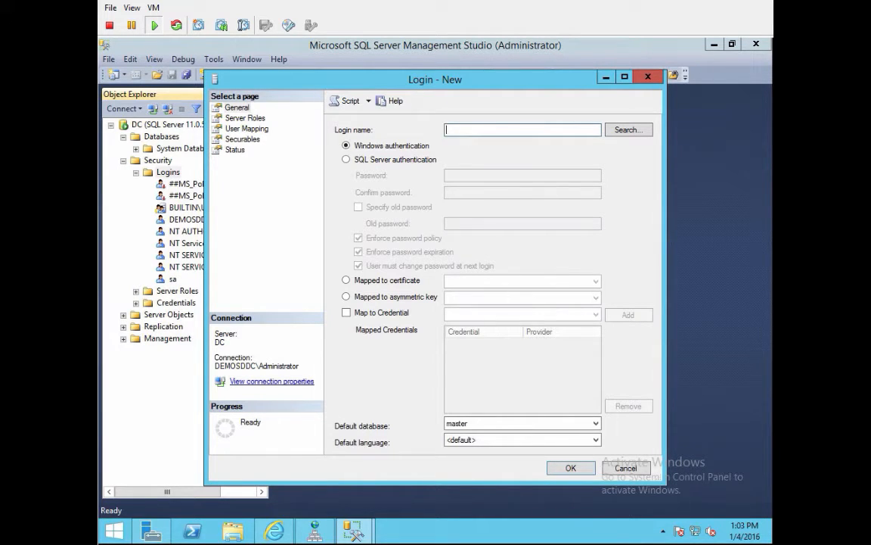
{"action": "left_click", "coordinate": [626, 468]}
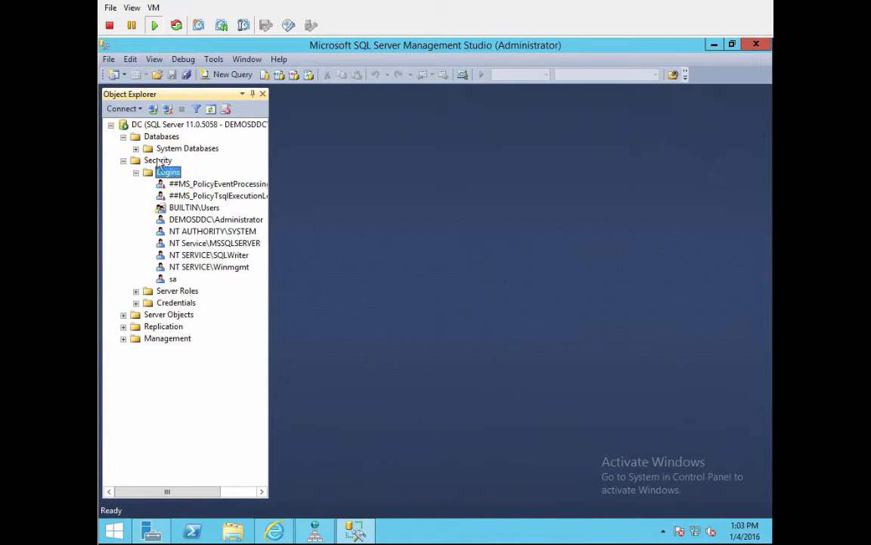
{"action": "left_click", "coordinate": [166, 137]}
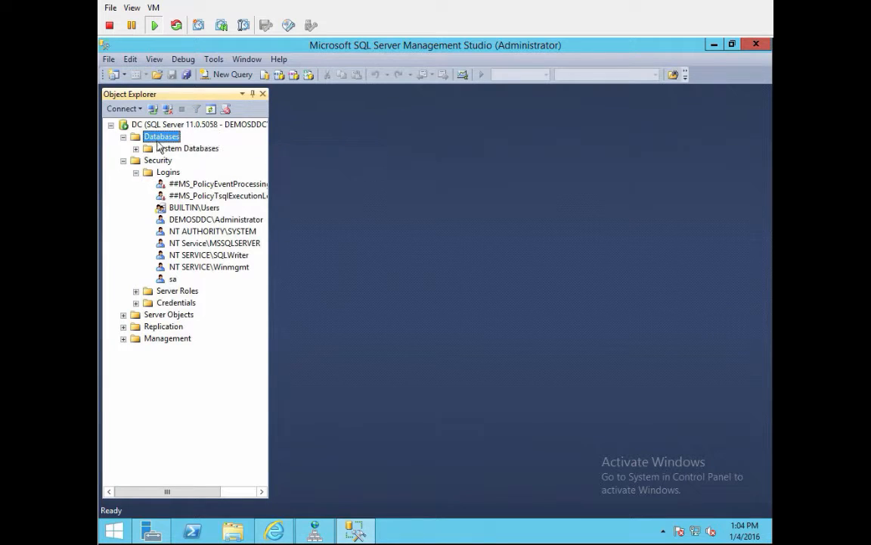
{"action": "right_click", "coordinate": [160, 133]}
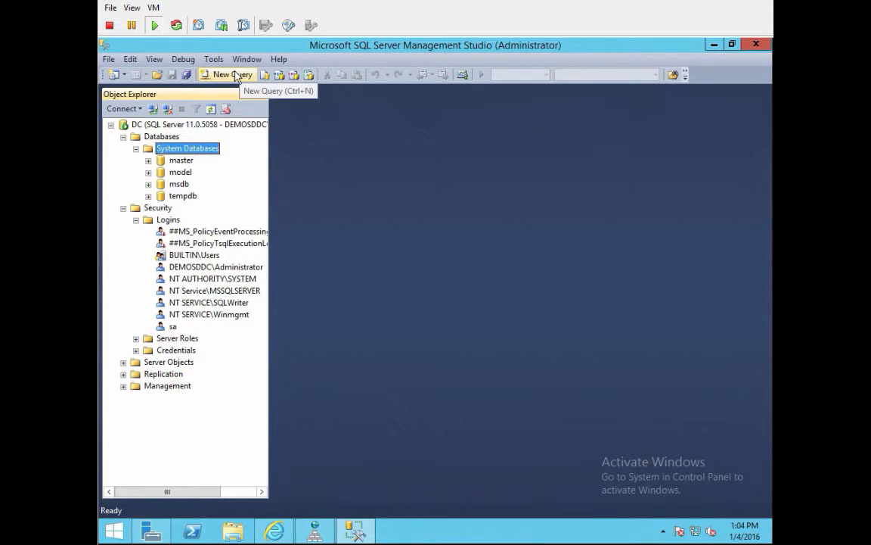
Step: In a new query window, write use [master] followed by GO on its own line
{"action": "left_click", "coordinate": [235, 74]}
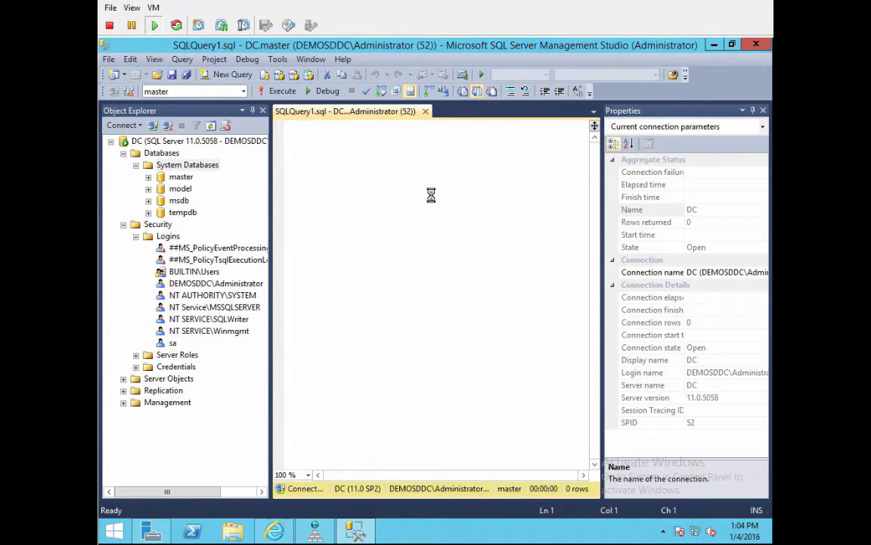
{"action": "type", "text": "use ["}
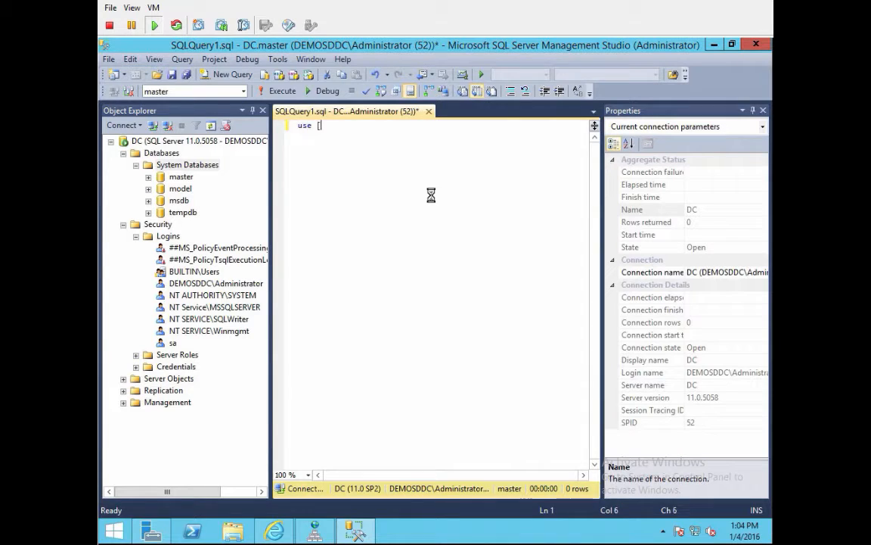
{"action": "type", "text": "master]G"}
{"action": "key", "text": "Left"}
{"action": "key", "text": "Return"}
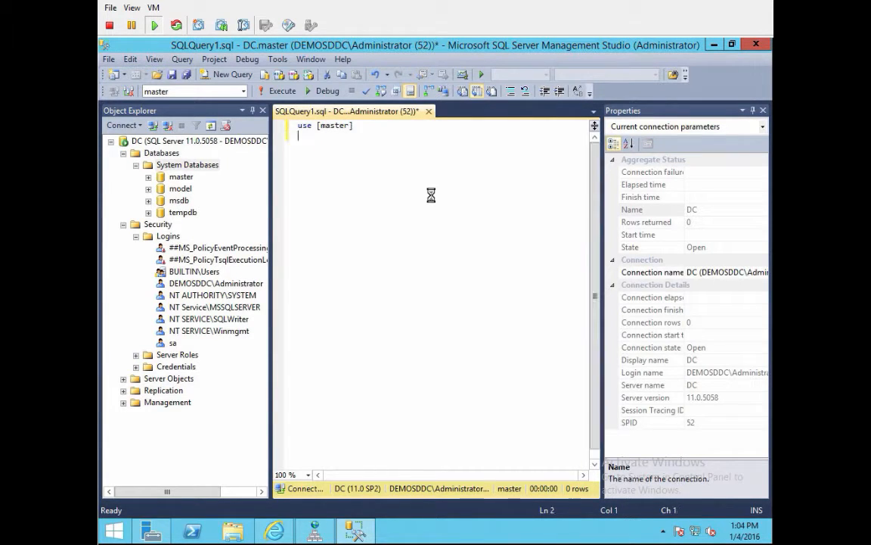
{"action": "type", "text": "O"}
{"action": "key", "text": "Return"}
Step: Write CREATE DATABASE [vcloud] ON PRIMARY with NAME = N'vcloud' and FILENAME = N'C:
{"action": "type", "text": "cre"}
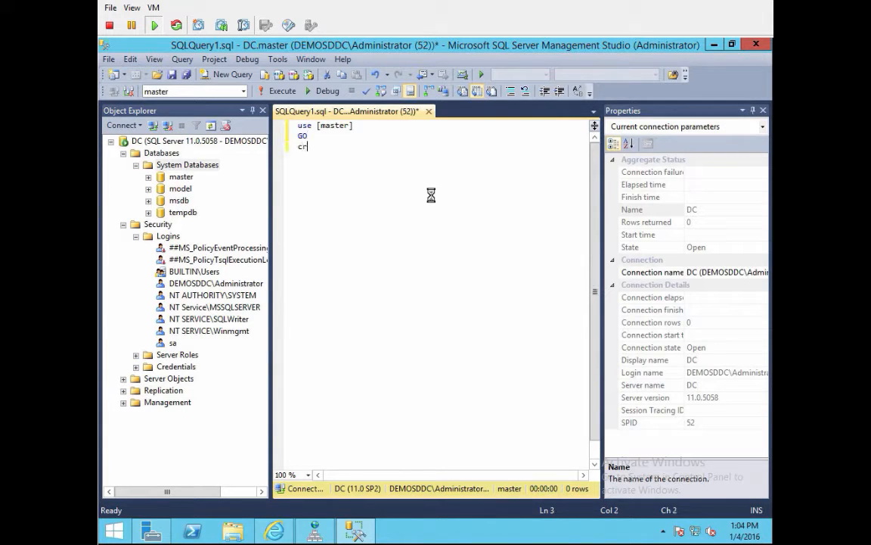
{"action": "key", "text": "BackSpace"}
{"action": "key", "text": "BackSpace"}
{"action": "type", "text": "C"}
{"action": "key", "text": "BackSpace"}
{"action": "type", "text": "CREa"}
{"action": "key", "text": "BackSpace"}
{"action": "type", "text": "ATE da"}
{"action": "key", "text": "BackSpace"}
{"action": "key", "text": "BackSpace"}
{"action": "type", "text": "DATABASE "}
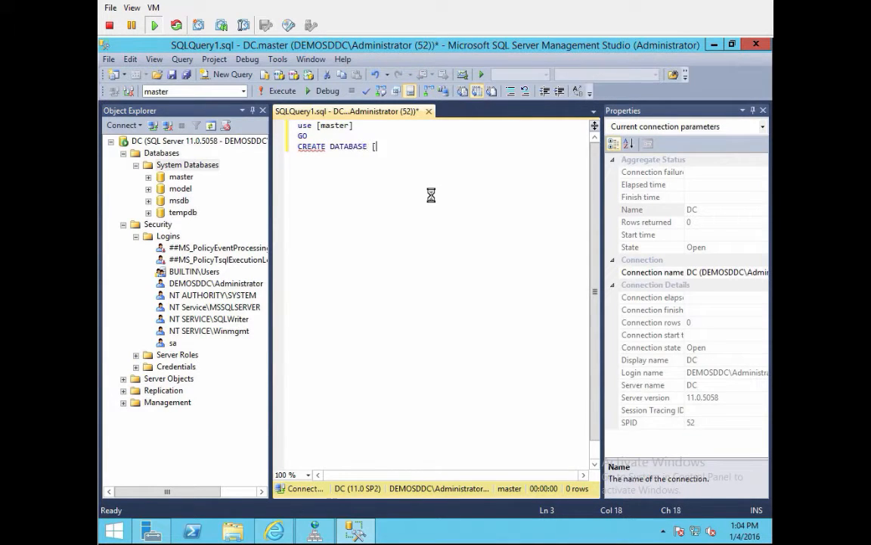
{"action": "type", "text": "[vcloud] on"}
{"action": "key", "text": "BackSpace"}
{"action": "key", "text": "BackSpace"}
{"action": "type", "text": "ON PRIMARY"}
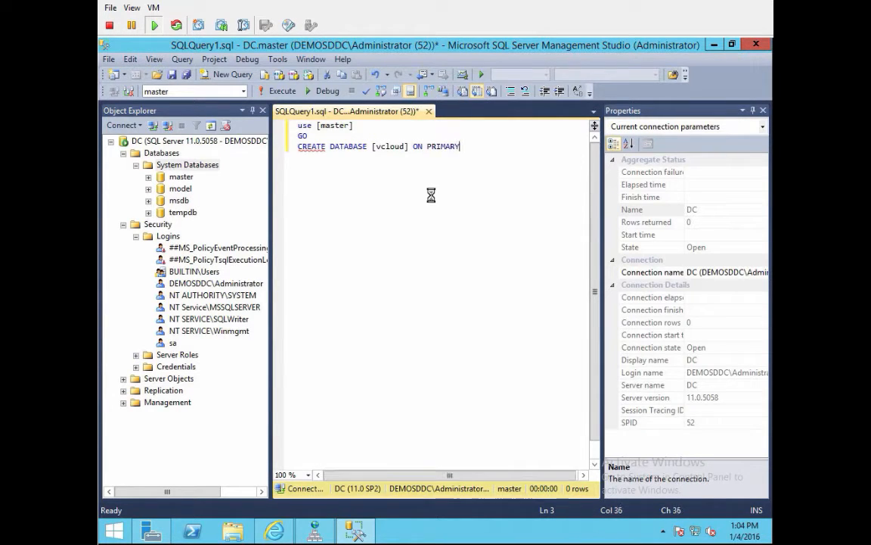
{"action": "key", "text": "Return"}
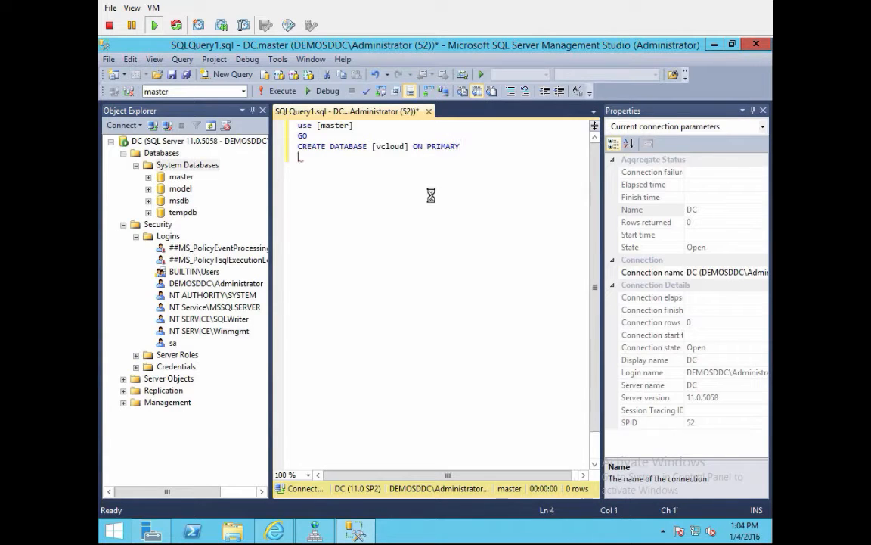
{"action": "type", "text": "(NAME = N'vcloud', "}
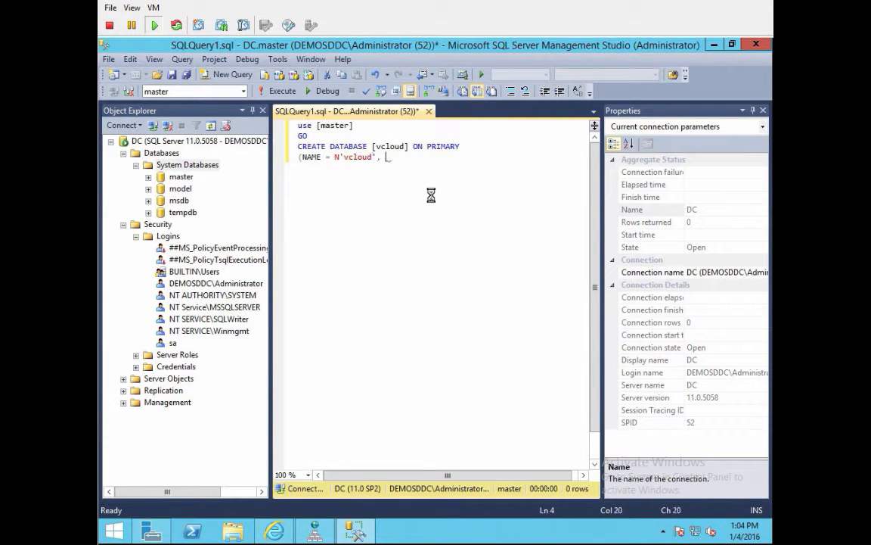
{"action": "type", "text": "FILENAME = N'C"}
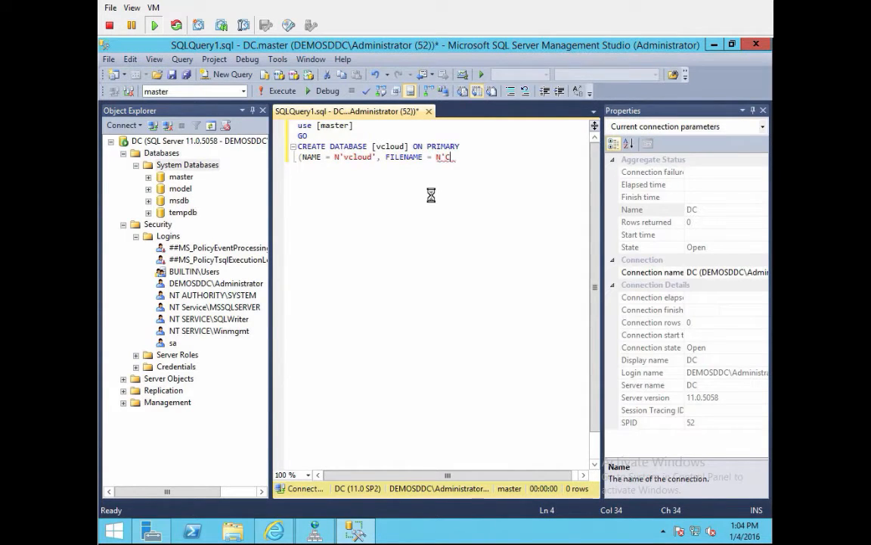
{"action": "type", "text": ":"}
Step: Create a new folder named vCloudDBs on Local Disk (C:) in File Explorer
{"action": "left_click", "coordinate": [232, 534]}
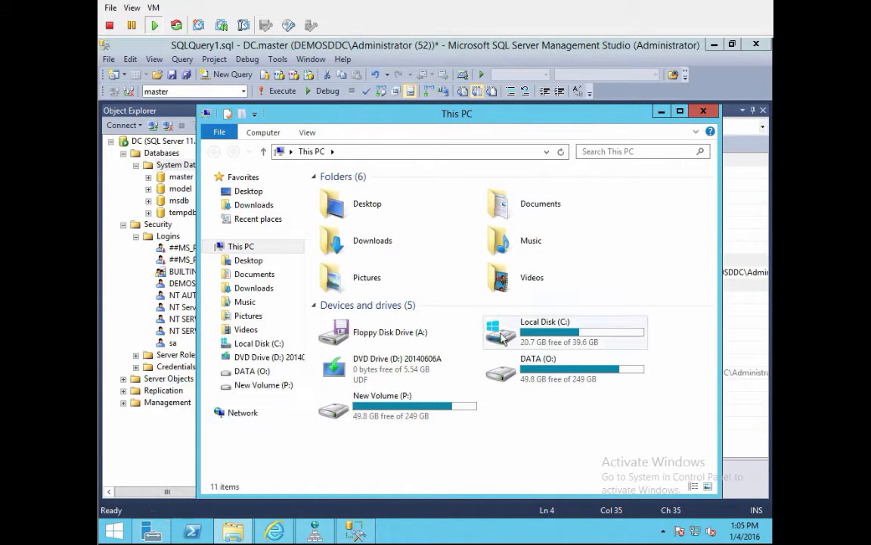
{"action": "double_click", "coordinate": [530, 333]}
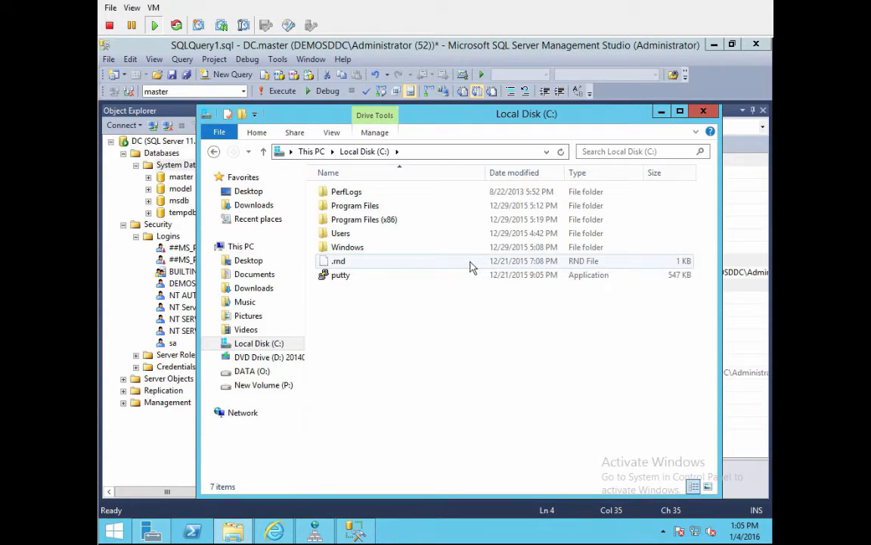
{"action": "right_click", "coordinate": [379, 343]}
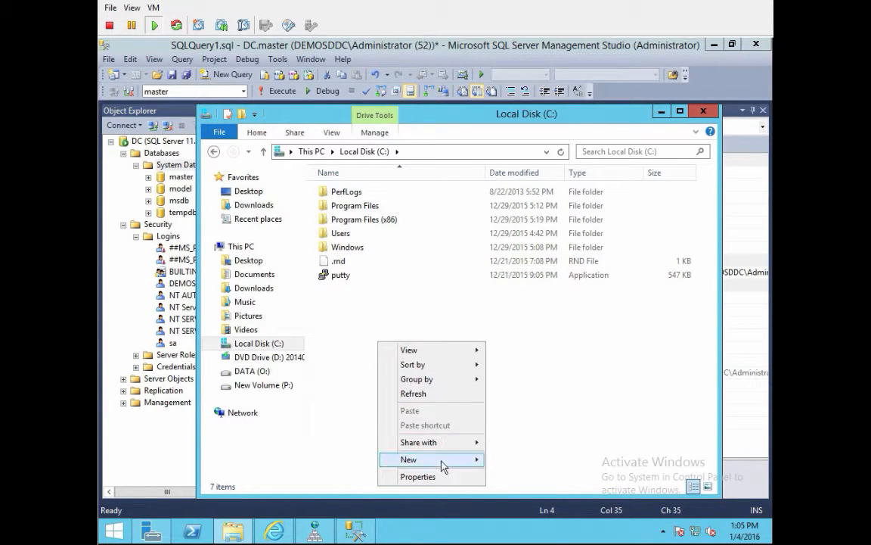
{"action": "mouse_move", "coordinate": [443, 459]}
{"action": "left_click", "coordinate": [547, 371]}
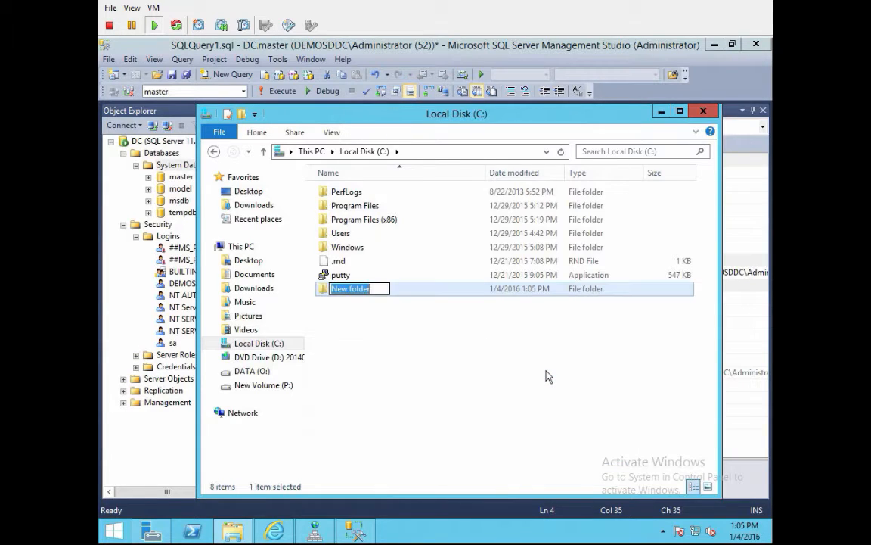
{"action": "type", "text": "vCloudDBs"}
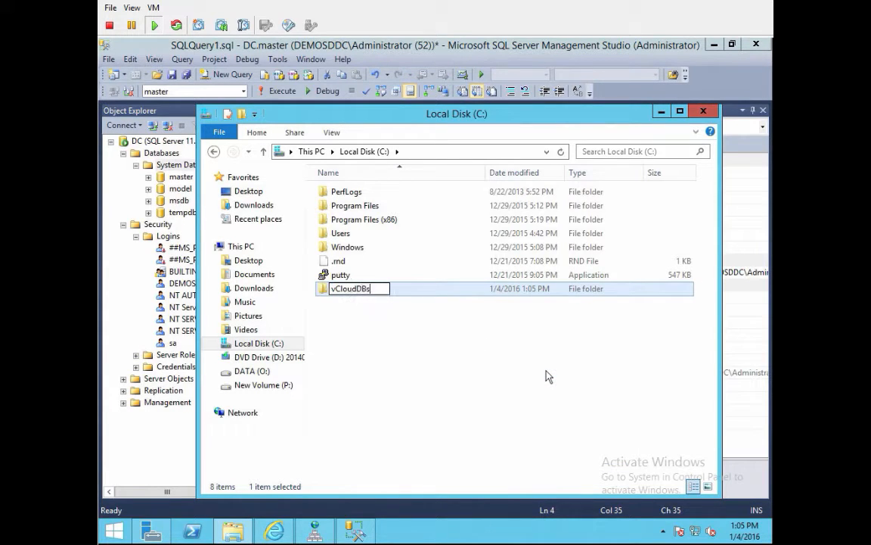
{"action": "key", "text": "Return"}
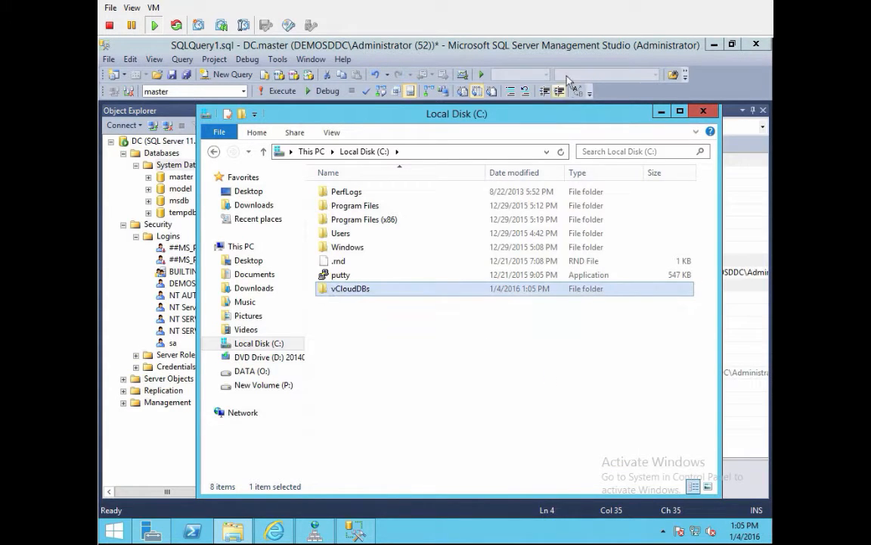
{"action": "left_click", "coordinate": [567, 47]}
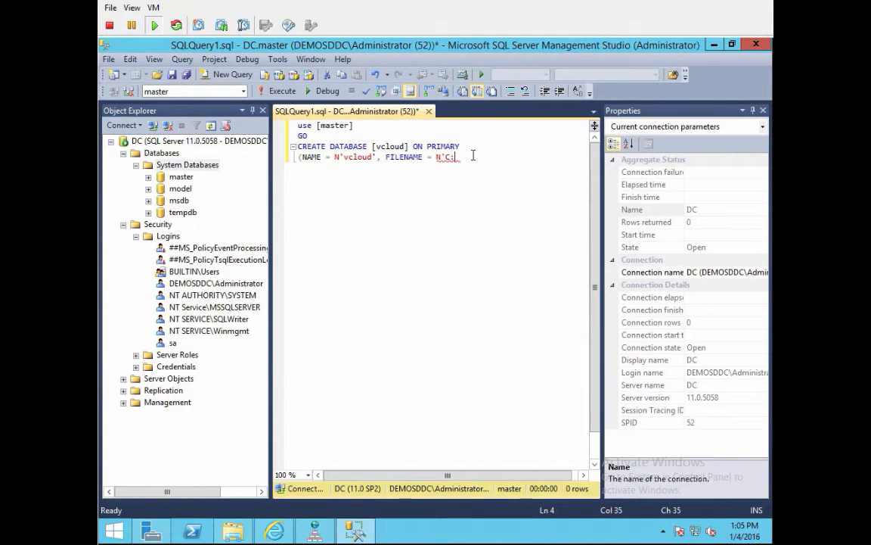
Step: Finish the data file as C:\vCloudDBs\vcloud.mdf, SIZE = 100MB, FILEGROWTH = 10%, then add LOG ON
{"action": "type", "text": "\\vcloudDBs\\"}
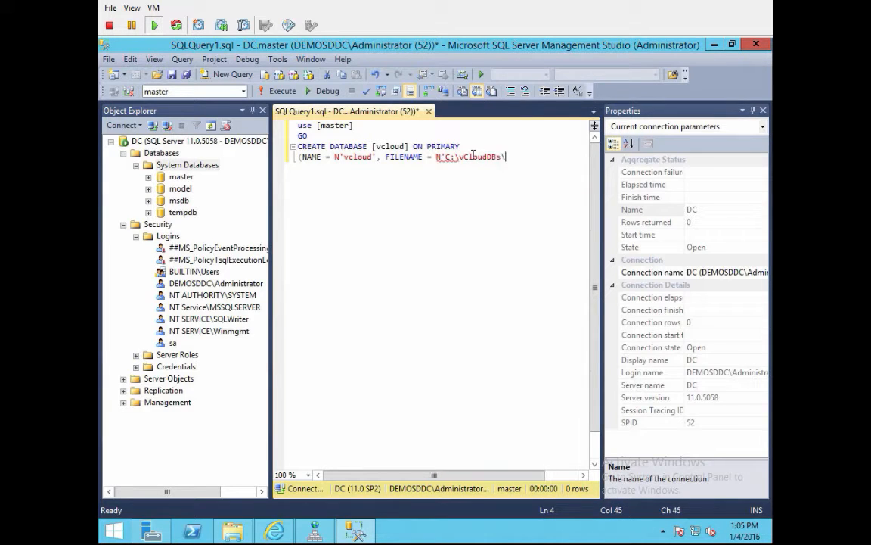
{"action": "type", "text": "vcloud."}
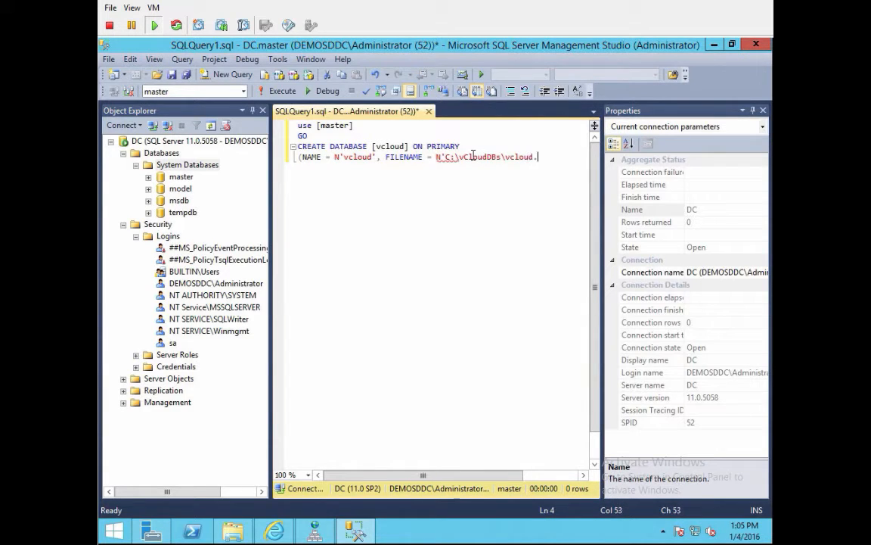
{"action": "type", "text": "mdf,"}
{"action": "key", "text": "BackSpace"}
{"action": "type", "text": "', s"}
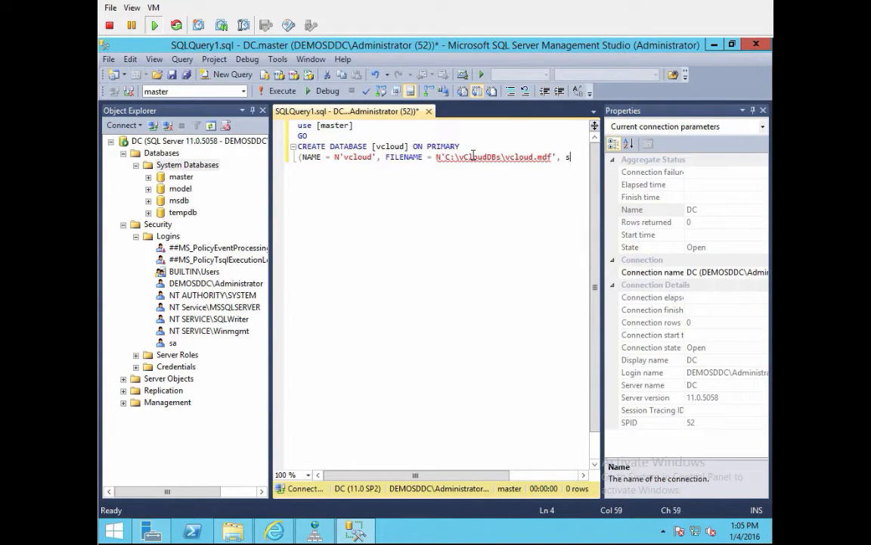
{"action": "type", "text": "ize=1"}
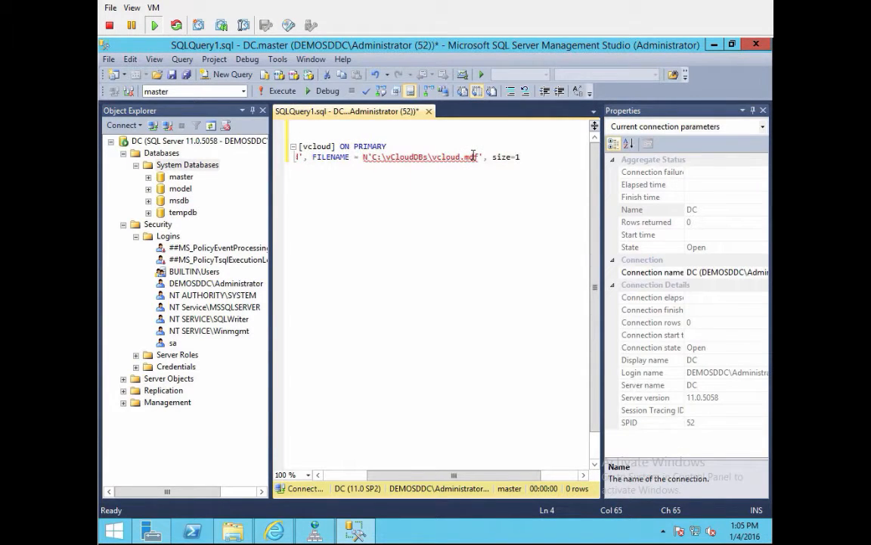
{"action": "type", "text": "00MB"}
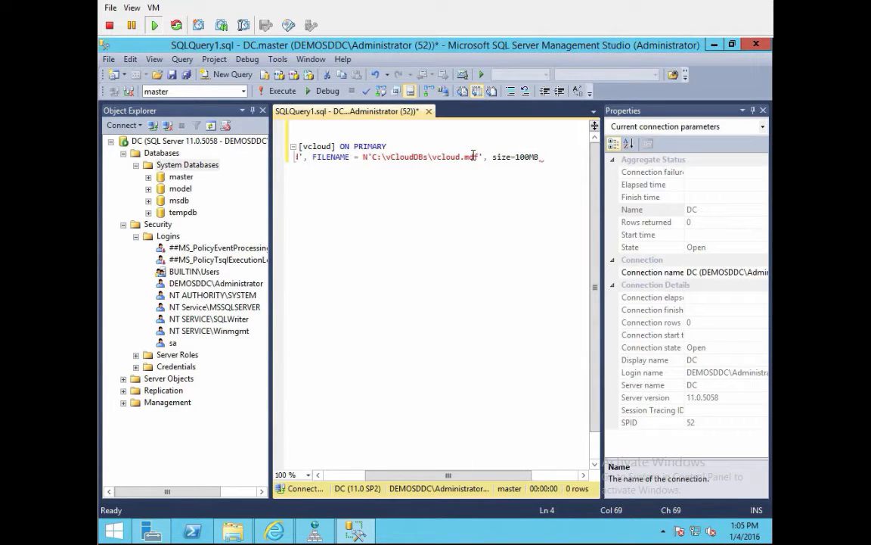
{"action": "type", "text": ","}
{"action": "key", "text": "BackSpace"}
{"action": "key", "text": "BackSpace"}
{"action": "key", "text": "BackSpace"}
{"action": "key", "text": "BackSpace"}
{"action": "key", "text": "BackSpace"}
{"action": "key", "text": "BackSpace"}
{"action": "key", "text": "BackSpace"}
{"action": "key", "text": "BackSpace"}
{"action": "key", "text": "BackSpace"}
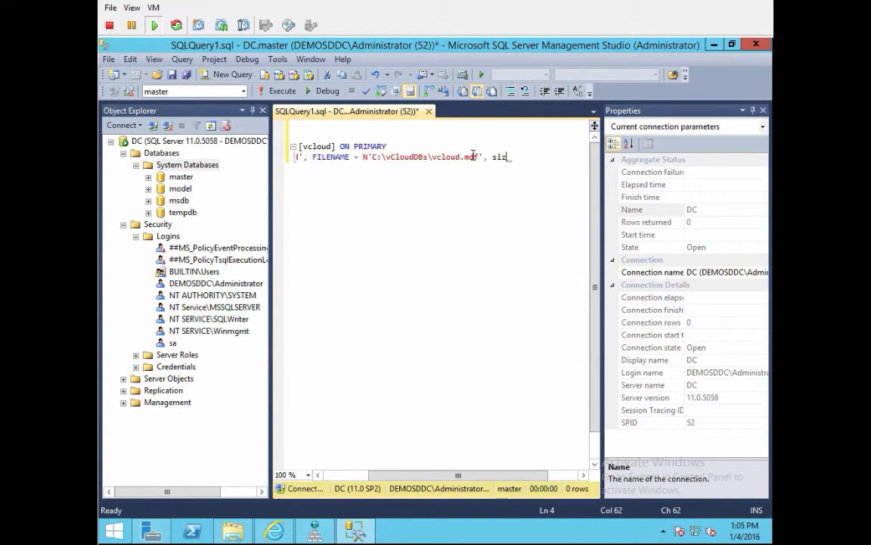
{"action": "key", "text": "BackSpace"}
{"action": "key", "text": "BackSpace"}
{"action": "key", "text": "BackSpace"}
{"action": "type", "text": "SIZE = 100"}
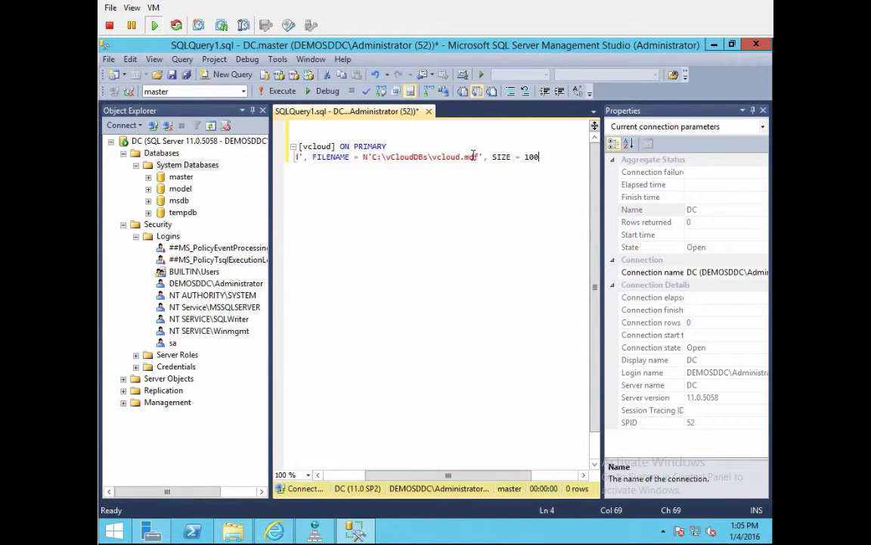
{"action": "type", "text": "MB, FIL"}
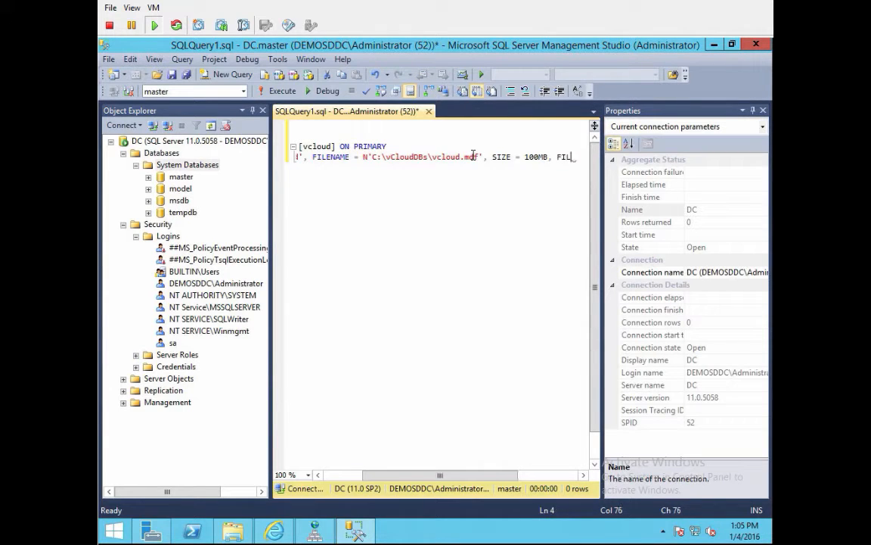
{"action": "type", "text": "EGROWTH"}
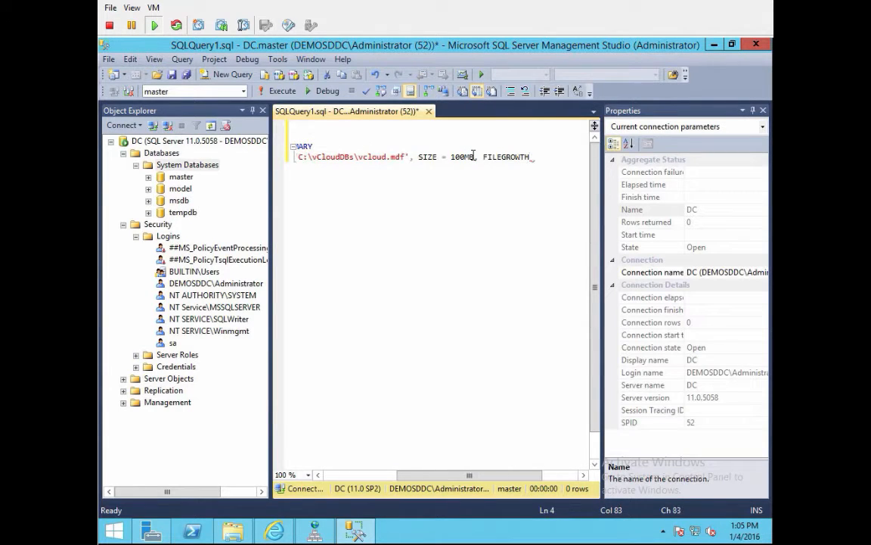
{"action": "type", "text": " = 100"}
{"action": "key", "text": "BackSpace"}
{"action": "type", "text": "%"}
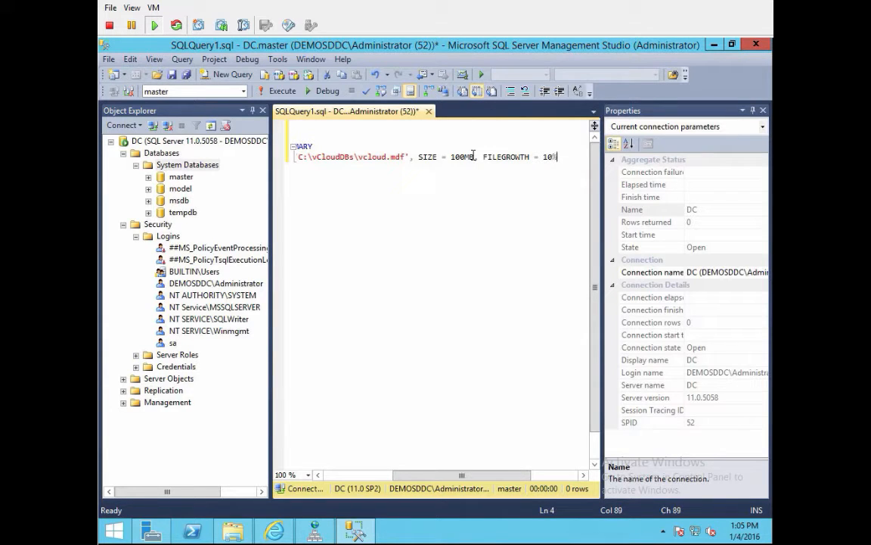
{"action": "key", "text": "Return"}
{"action": "type", "text": "L"}
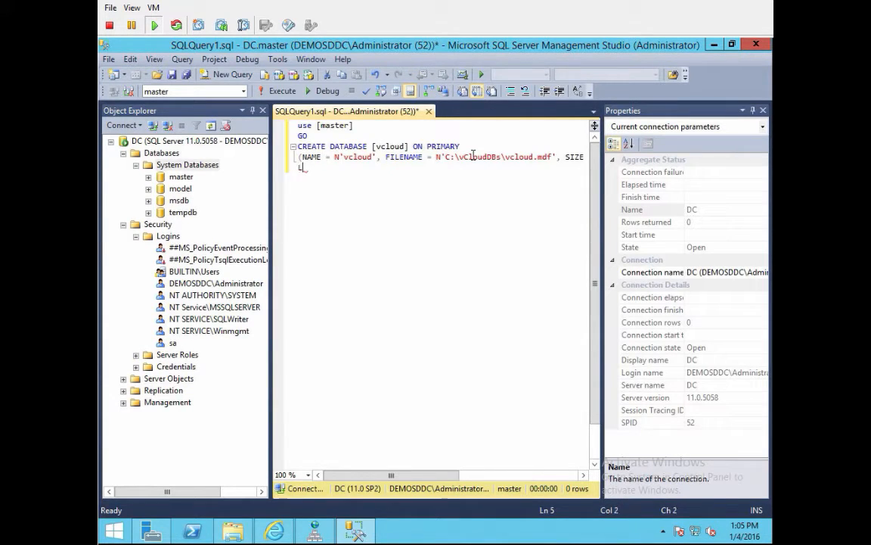
{"action": "type", "text": "OG ON"}
Step: Define log file vcdb_log at C:\vCloudDBs\vcloud.ldf with SIZE = 1MB and FILEGROWTH = 10%
{"action": "key", "text": "Return"}
{"action": "type", "text": "(NAME = N"}
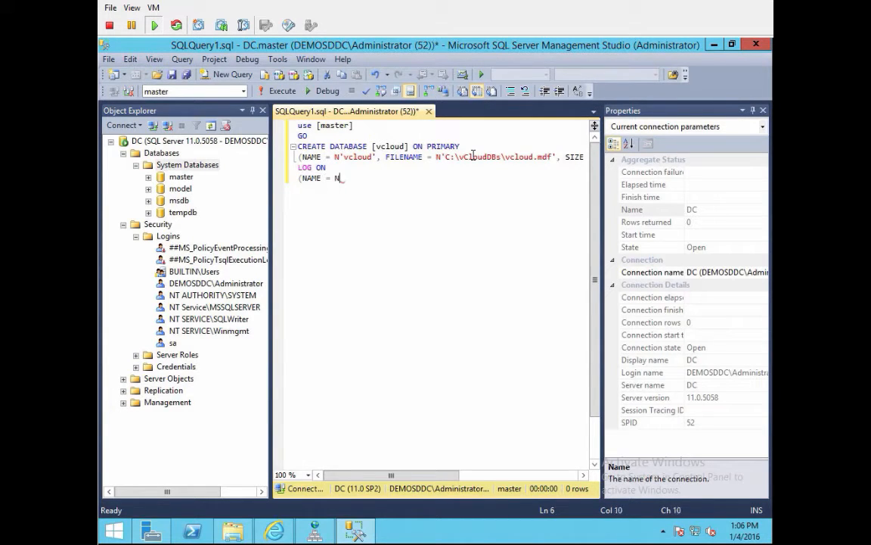
{"action": "type", "text": "'vcdb_log', "}
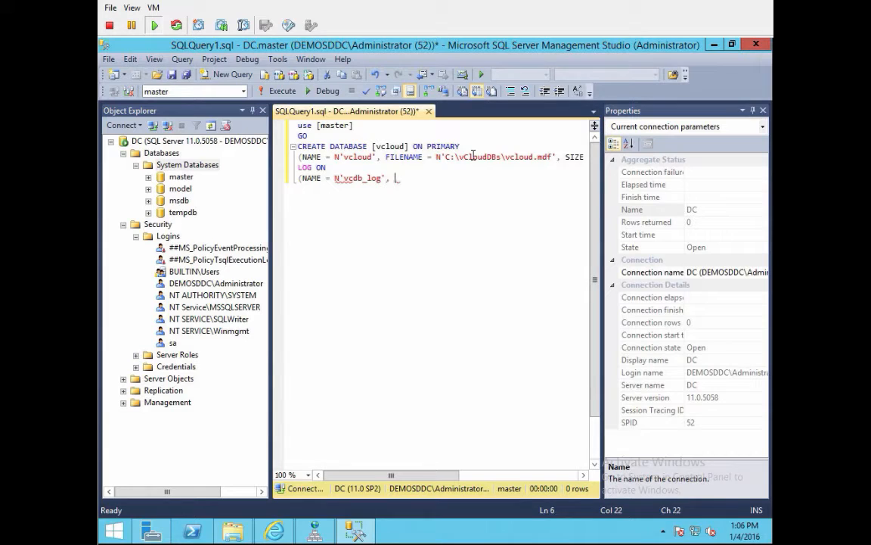
{"action": "type", "text": "FILENAME = N'"}
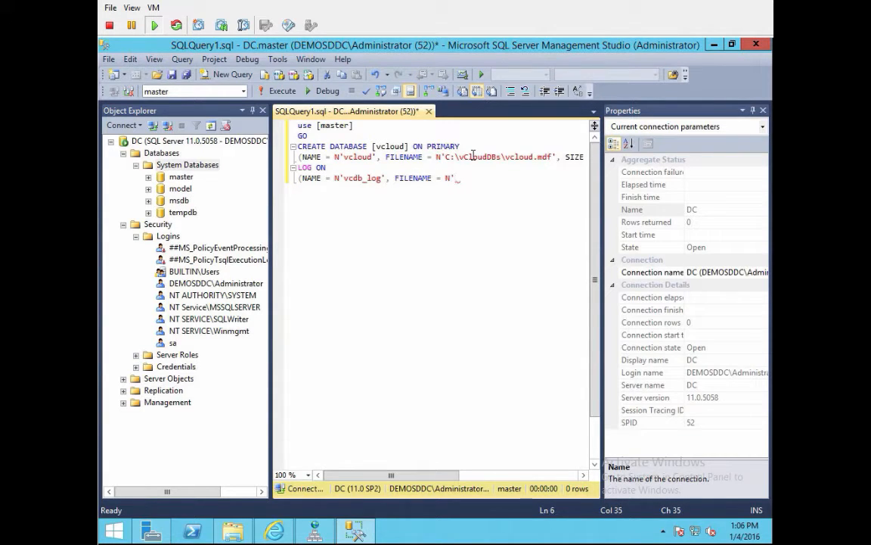
{"action": "type", "text": "C:"}
{"action": "key", "text": "BackSpace"}
{"action": "type", "text": "\\vclo"}
{"action": "key", "text": "BackSpace"}
{"action": "key", "text": "BackSpace"}
{"action": "key", "text": "BackSpace"}
{"action": "type", "text": "CloudDBS\\vcloud.ldf'"}
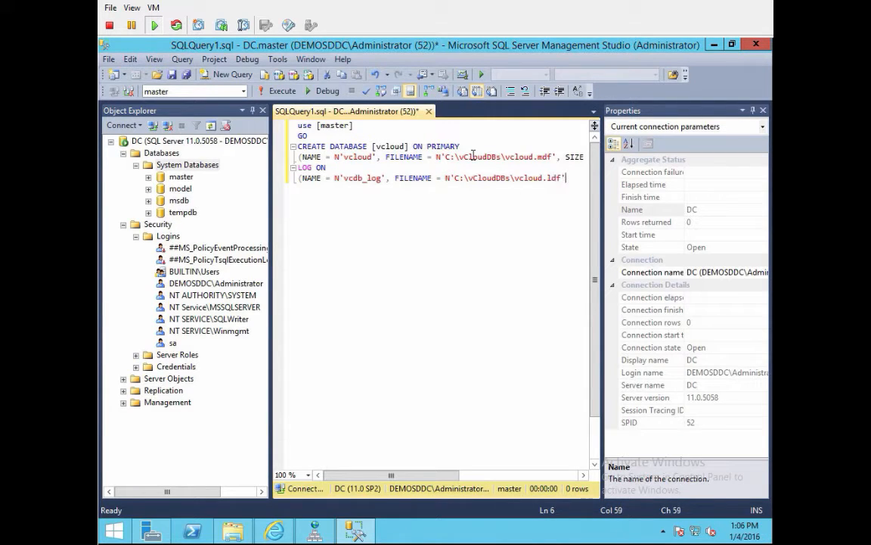
{"action": "type", "text": ", SIZE="}
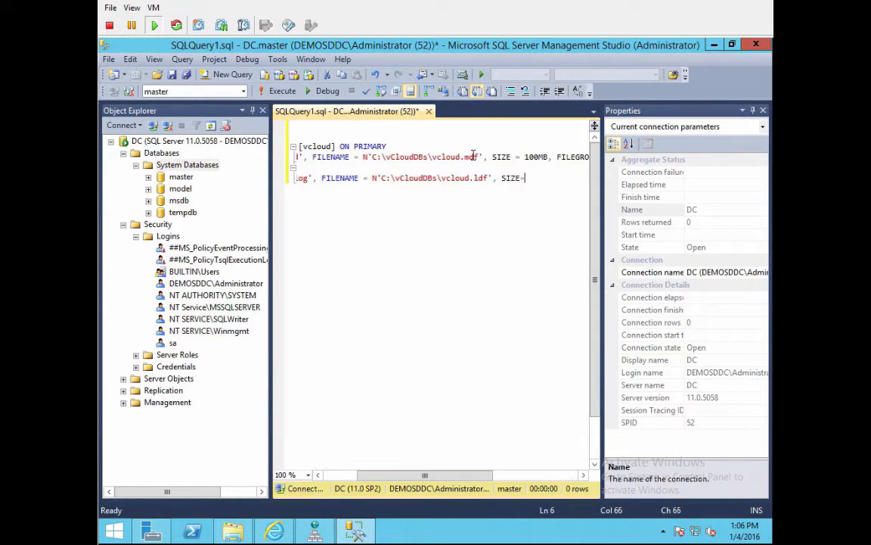
{"action": "type", "text": "1MB, FILEGROWH"}
{"action": "key", "text": "BackSpace"}
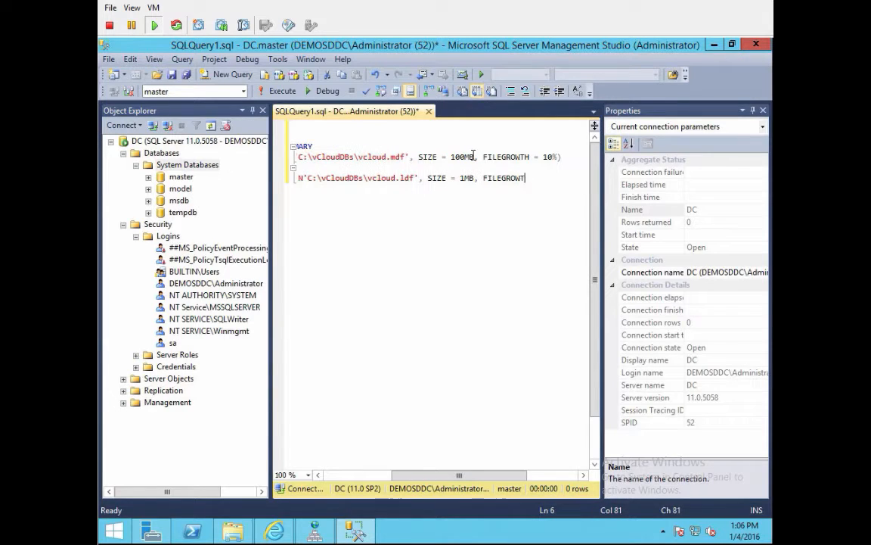
{"action": "type", "text": "TH = 10%"}
Step: Add COLLATE Latin1_General_CS_AS and close the batch with GO
{"action": "key", "text": "Return"}
{"action": "type", "text": "C"}
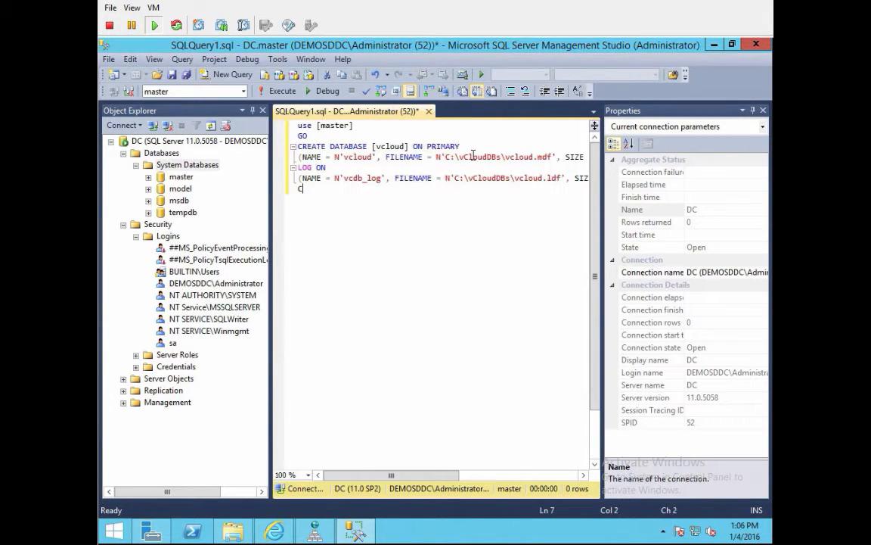
{"action": "type", "text": "OLLATE Latin1_"}
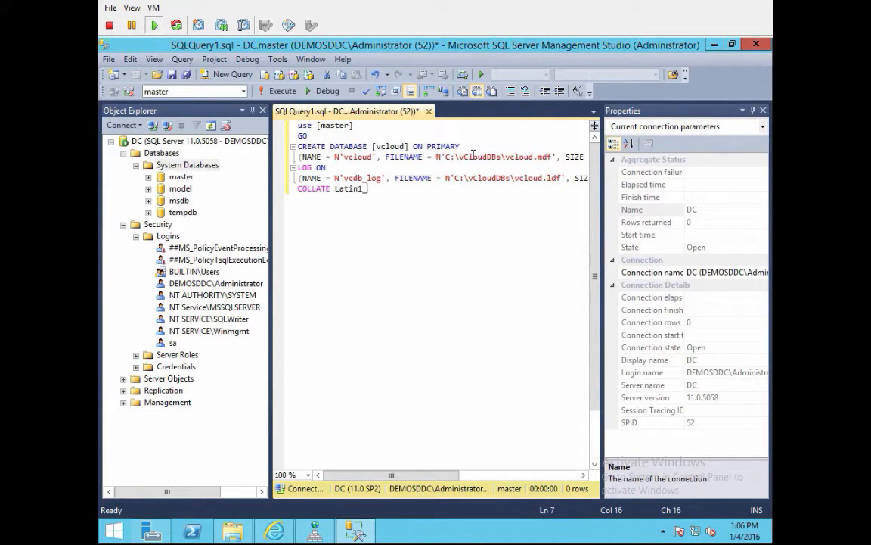
{"action": "type", "text": "General_CS_AS"}
{"action": "key", "text": "Return"}
{"action": "type", "text": "GO"}
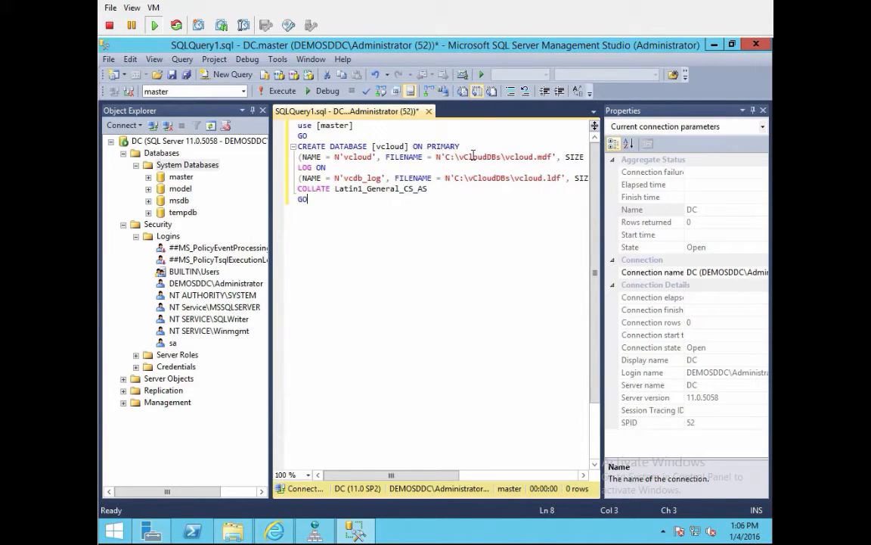
Step: Execute the script to create vcloud, refresh System Databases, and rerun to see 'already exists'
{"action": "left_click", "coordinate": [284, 92]}
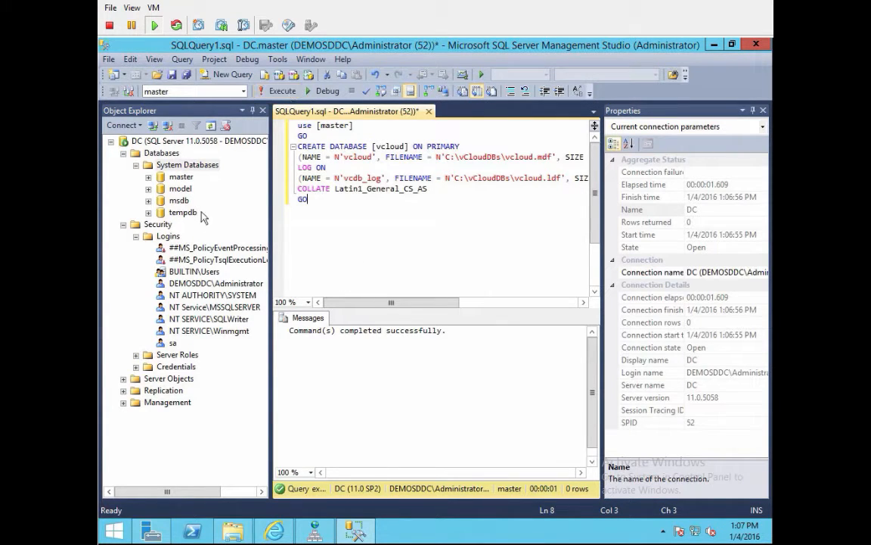
{"action": "right_click", "coordinate": [180, 166]}
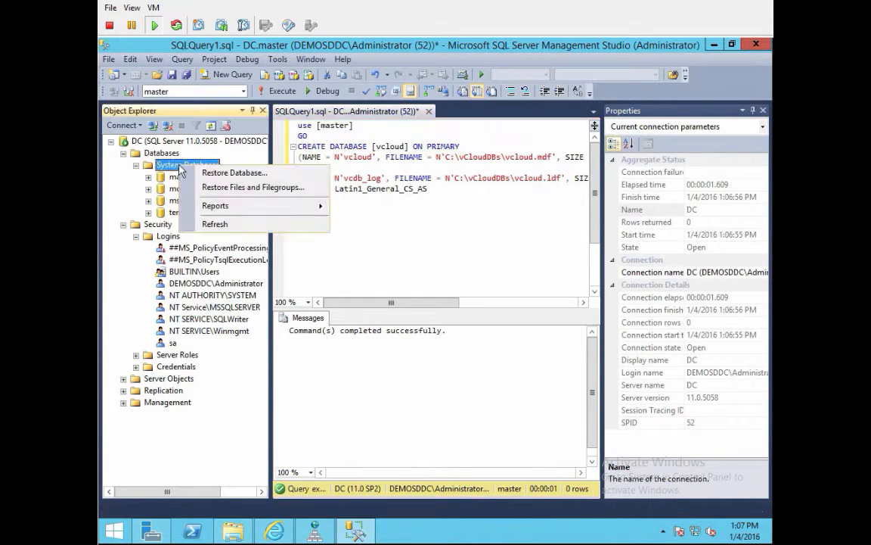
{"action": "left_click", "coordinate": [218, 224]}
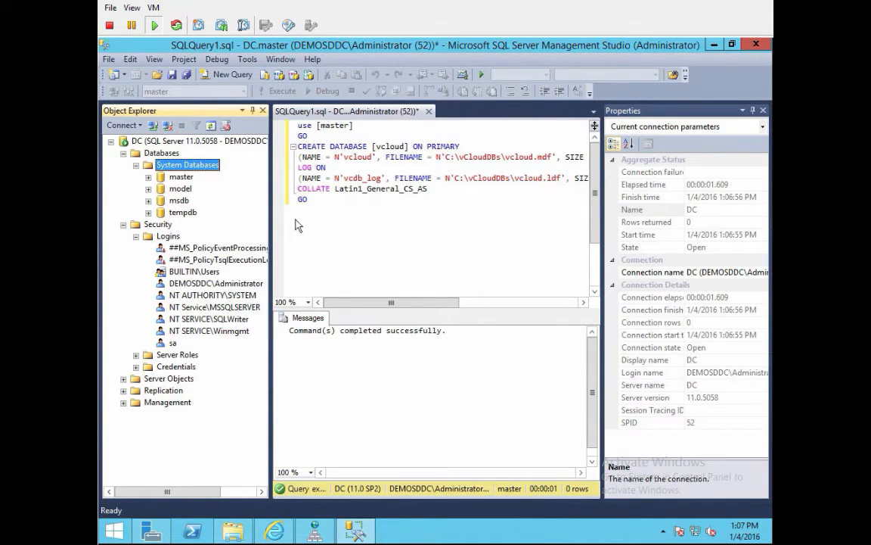
{"action": "left_click", "coordinate": [282, 107]}
{"action": "key", "text": "F5"}
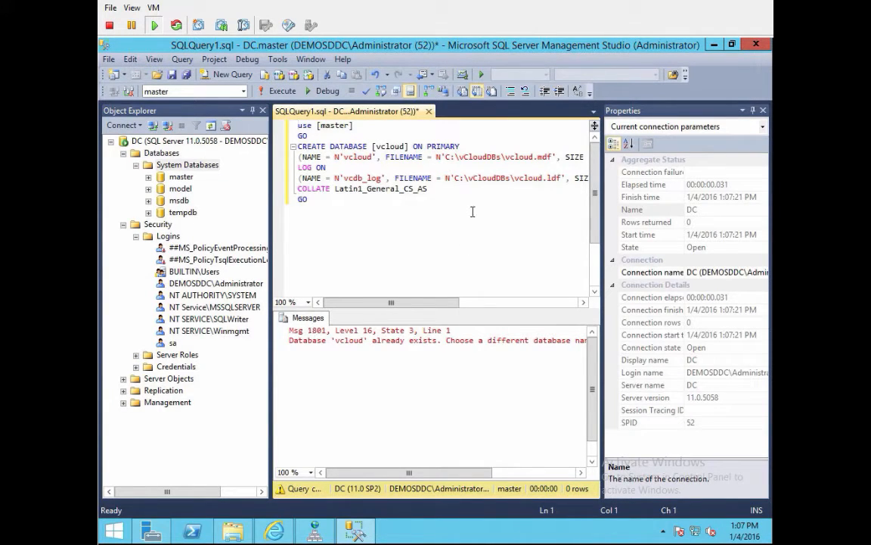
{"action": "key", "text": "ctrl+a"}
Step: Write USE [vcloud], GO, and ALTER DATABASE [vcloud] SET SINGLE_USER WITH ROLLBACK IMMEDIATE
{"action": "type", "text": "USE"}
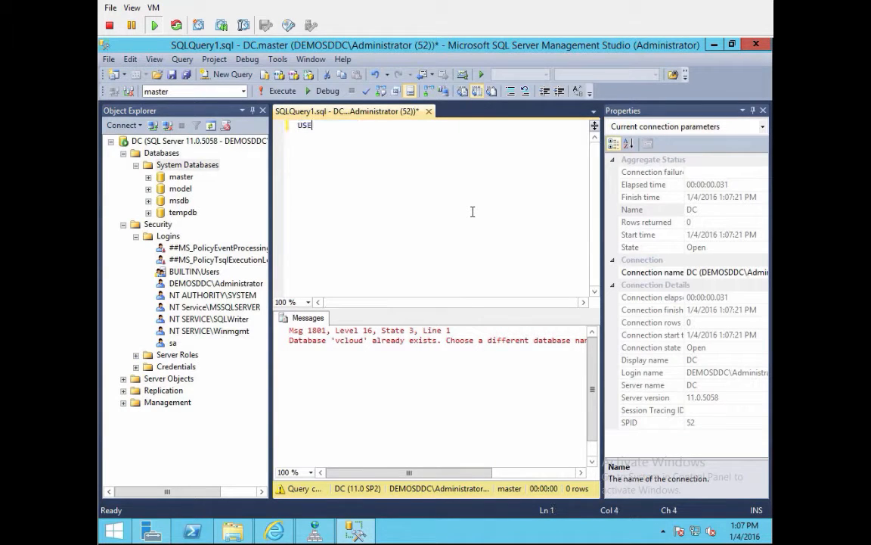
{"action": "type", "text": " [vcloud]GTO"}
{"action": "key", "text": "BackSpace"}
{"action": "key", "text": "BackSpace"}
{"action": "key", "text": "BackSpace"}
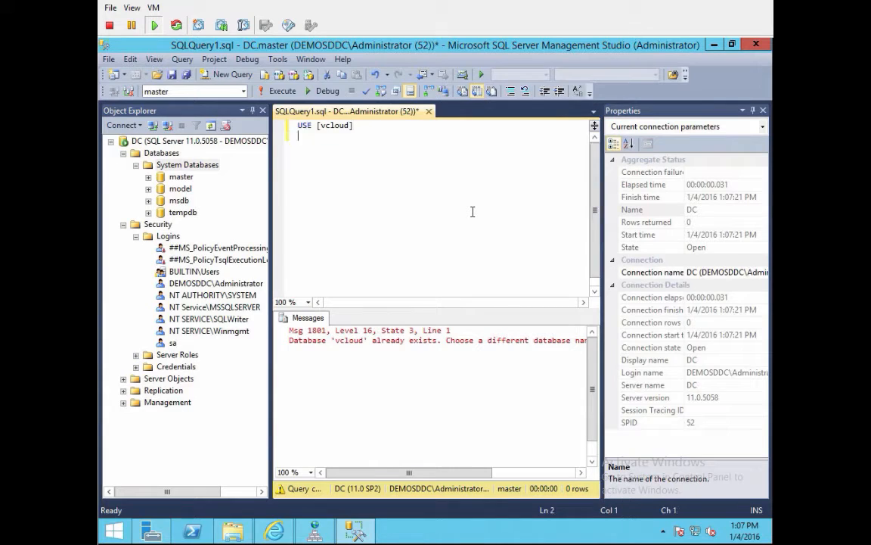
{"action": "key", "text": "Return"}
{"action": "type", "text": "GO"}
{"action": "key", "text": "Return"}
{"action": "type", "text": "ALTER DATAB"}
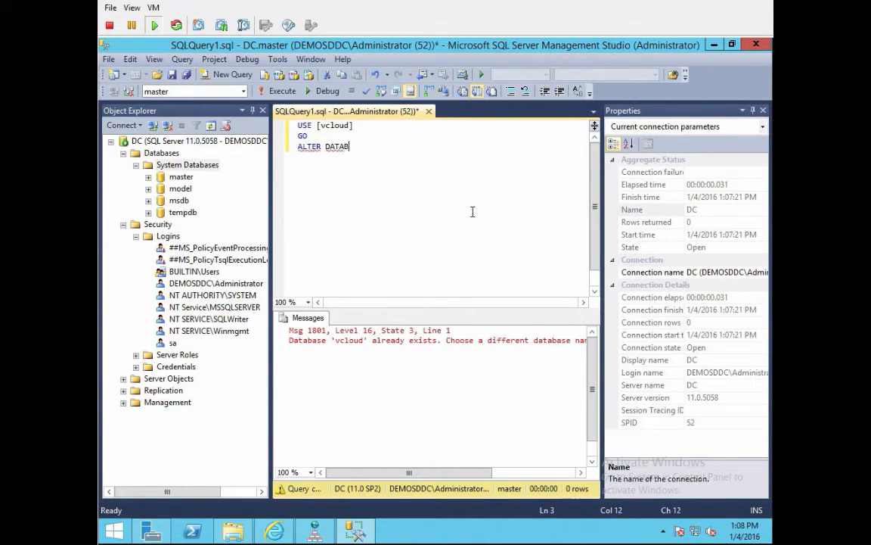
{"action": "type", "text": "ASE [vcloud] SET "}
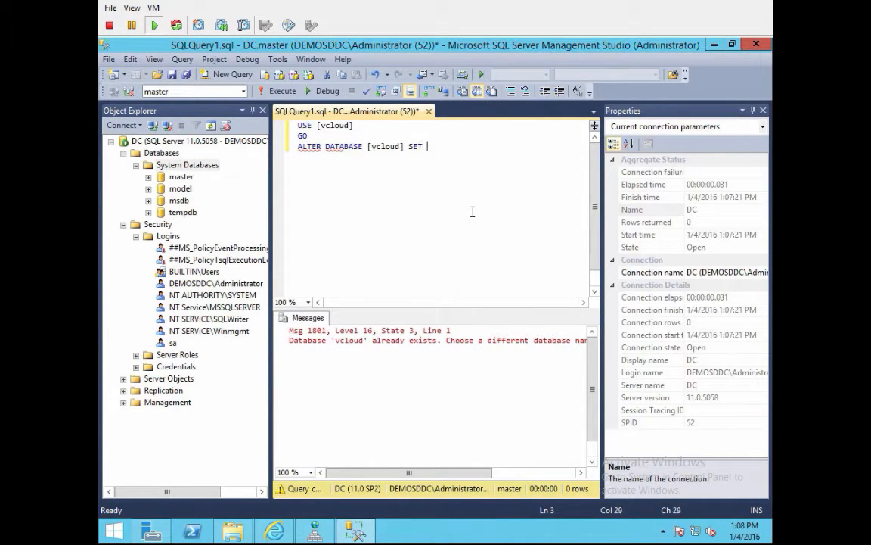
{"action": "type", "text": "SINGLE_USER "}
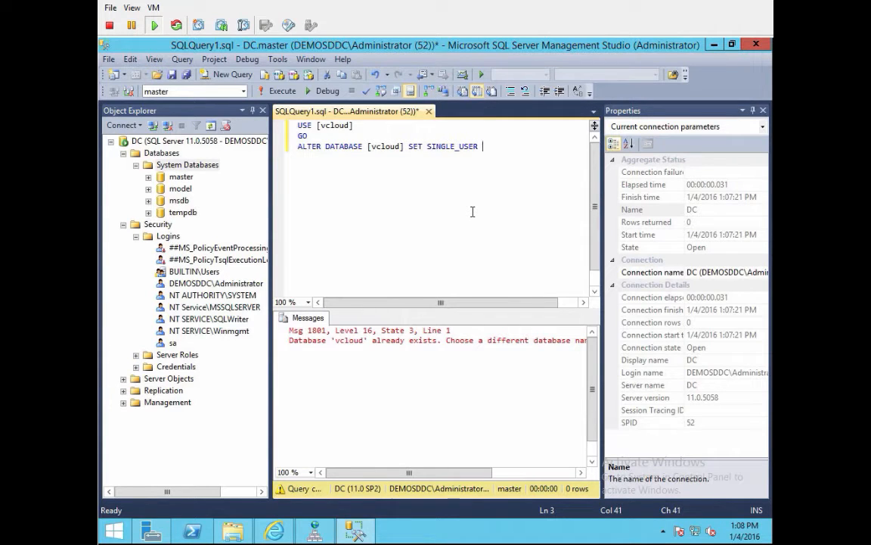
{"action": "type", "text": "WITH ROLLBA"}
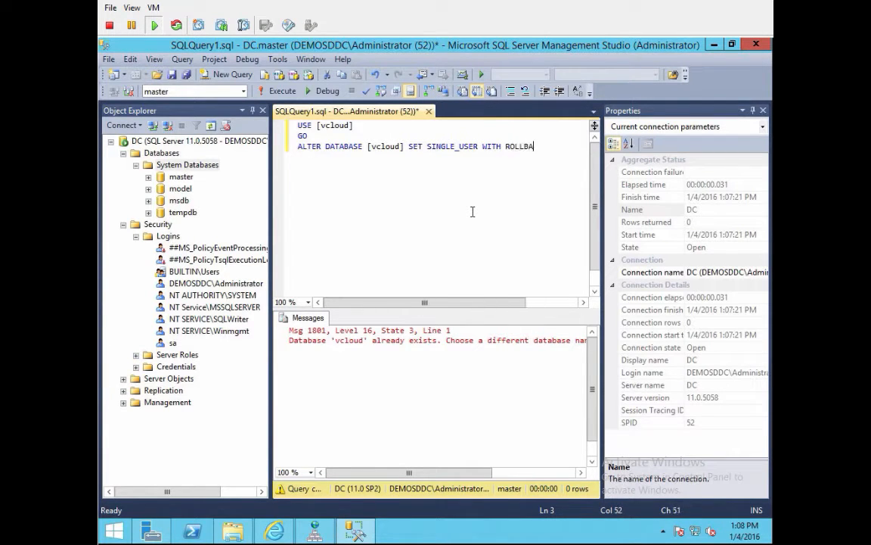
{"action": "type", "text": "CK IMMEDA"}
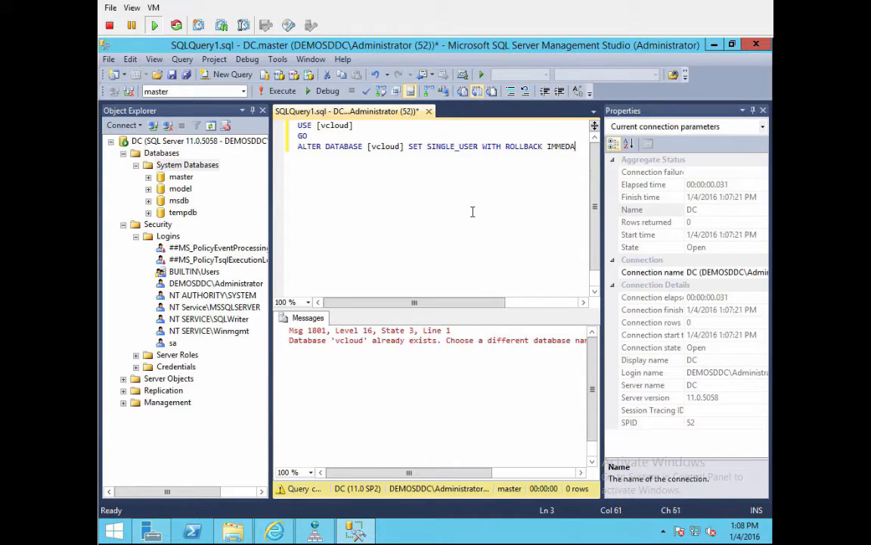
{"action": "type", "text": "ITE"}
{"action": "key", "text": "BackSpace"}
{"action": "key", "text": "BackSpace"}
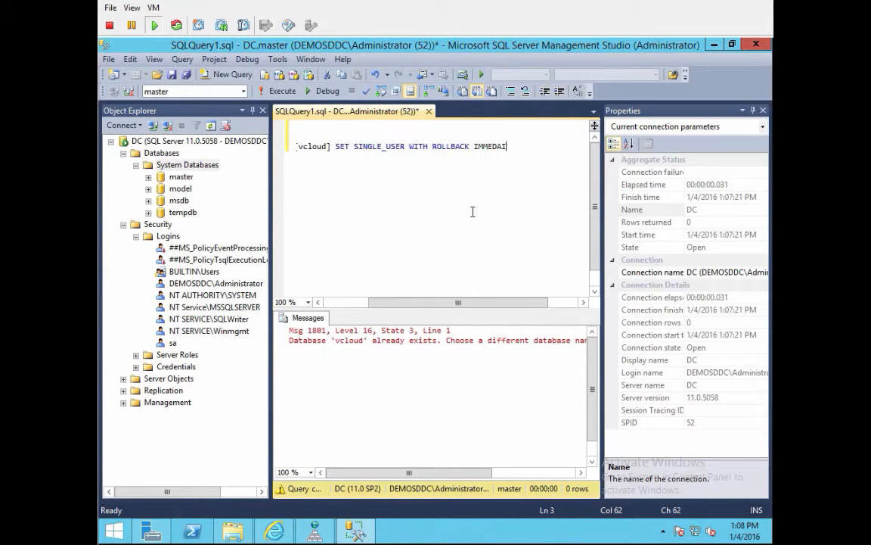
{"action": "key", "text": "BackSpace"}
{"action": "key", "text": "BackSpace"}
{"action": "type", "text": "IATE"}
{"action": "key", "text": "Return"}
Step: Add ALTER statements enabling ALLOW_SNAPSHOT_ISOLATION and READ_COMMITTED_SNAPSHOT, restoring MULTI_USER, then GO
{"action": "type", "text": "AL"}
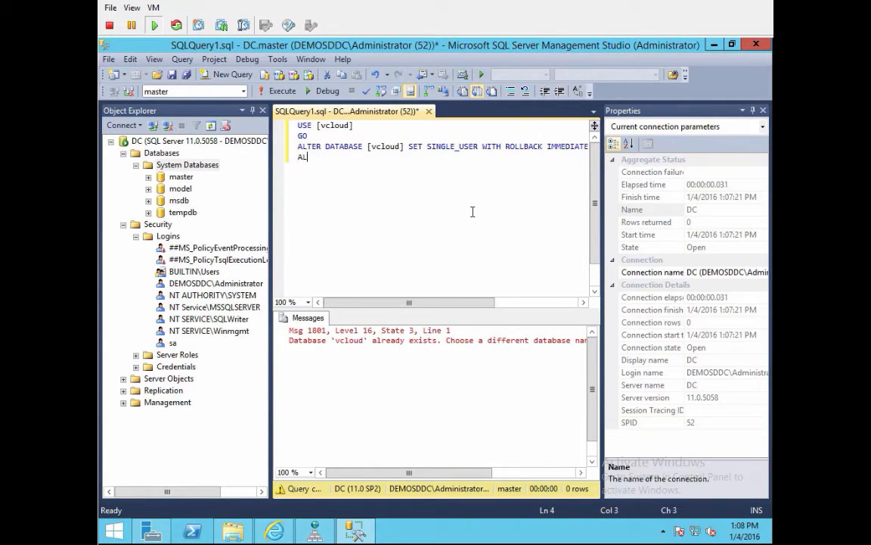
{"action": "type", "text": "TER DATABASE [vcloud]"}
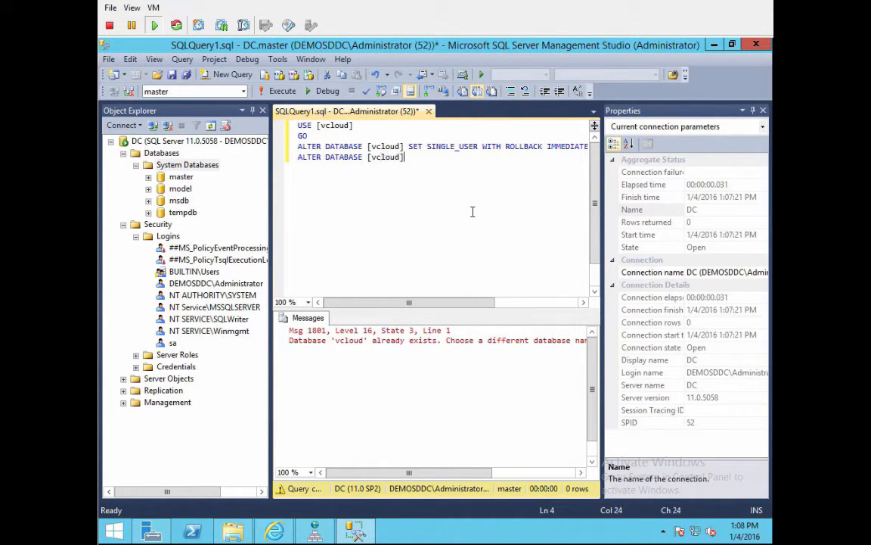
{"action": "type", "text": " SET ALLOW_SNAPS"}
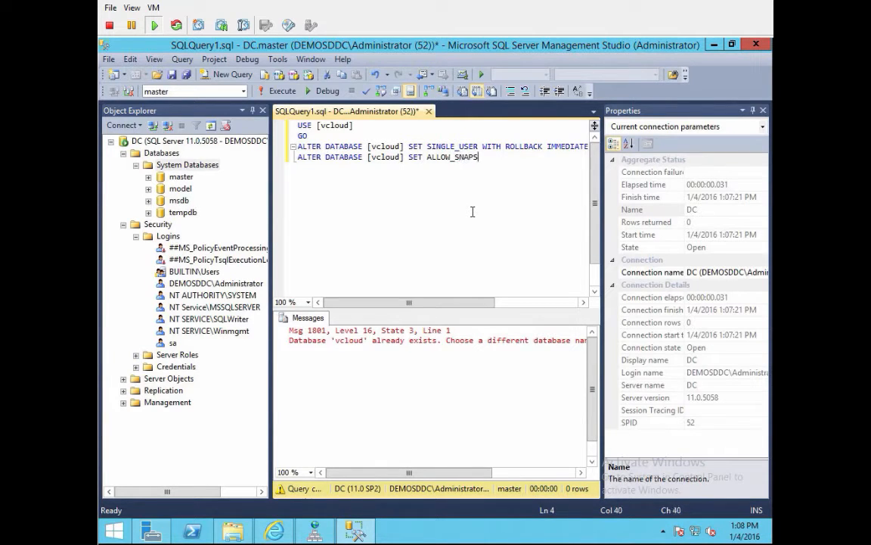
{"action": "type", "text": "HOT_ISOLATION ON"}
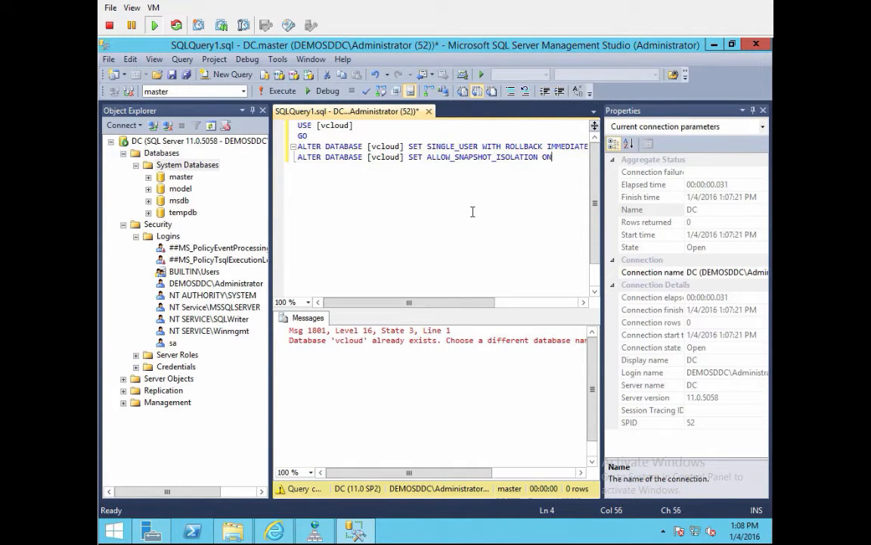
{"action": "type", "text": ";"}
{"action": "key", "text": "Return"}
{"action": "type", "text": "ALTER DATABASE [v"}
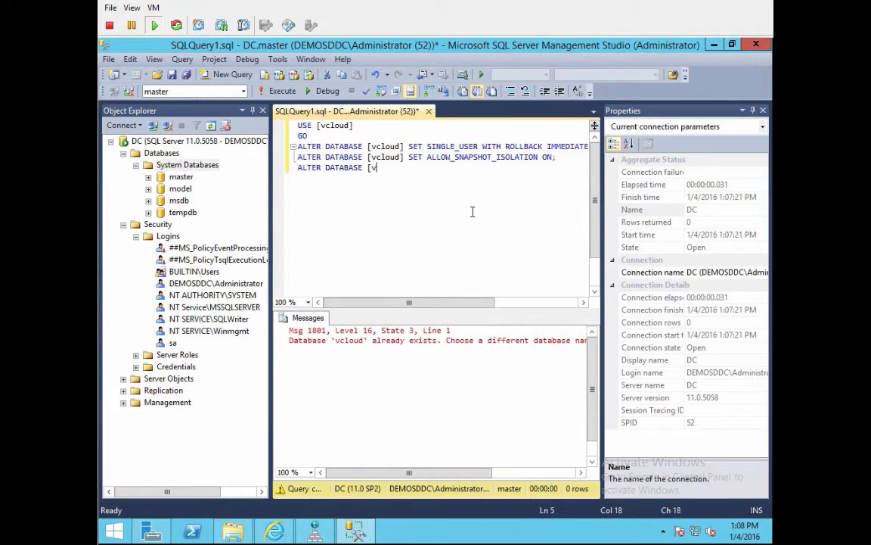
{"action": "type", "text": "cloud] SET READ_COMMI"}
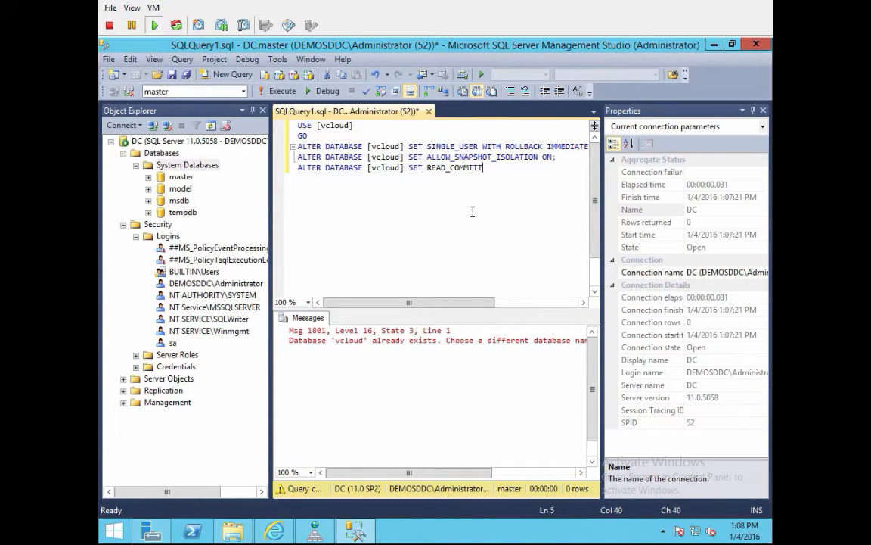
{"action": "type", "text": "TTED_SNAPSHOT ON WITH N"}
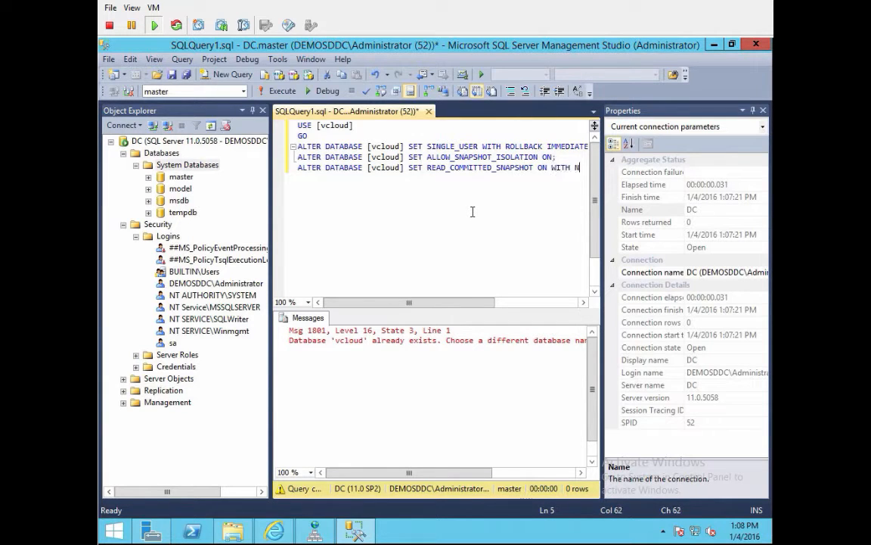
{"action": "type", "text": "O WAIT;"}
{"action": "key", "text": "Return"}
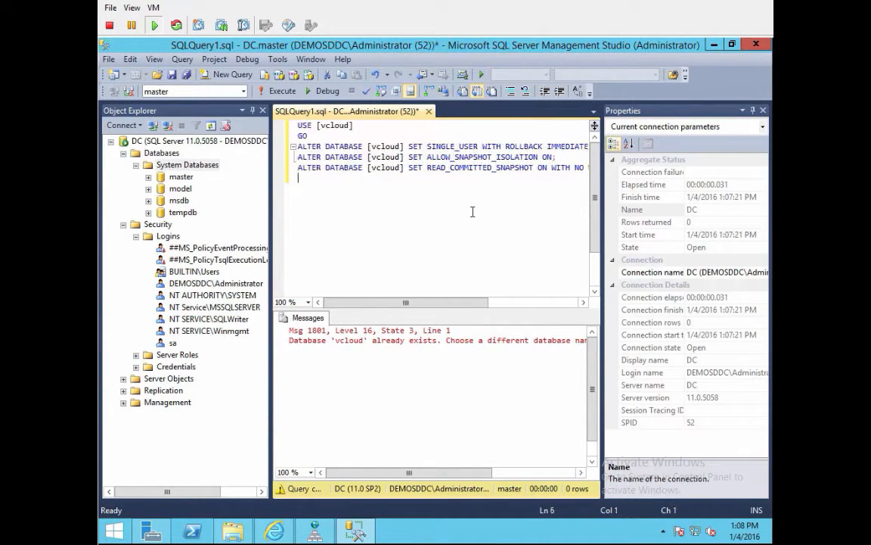
{"action": "type", "text": "ALTER DATABASE [vcl"}
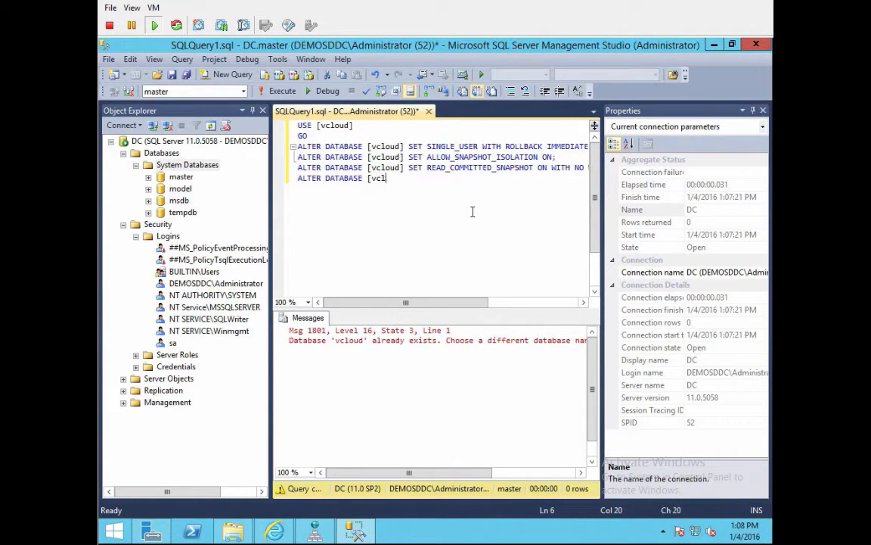
{"action": "type", "text": "oud] SET MULTI_USER;"}
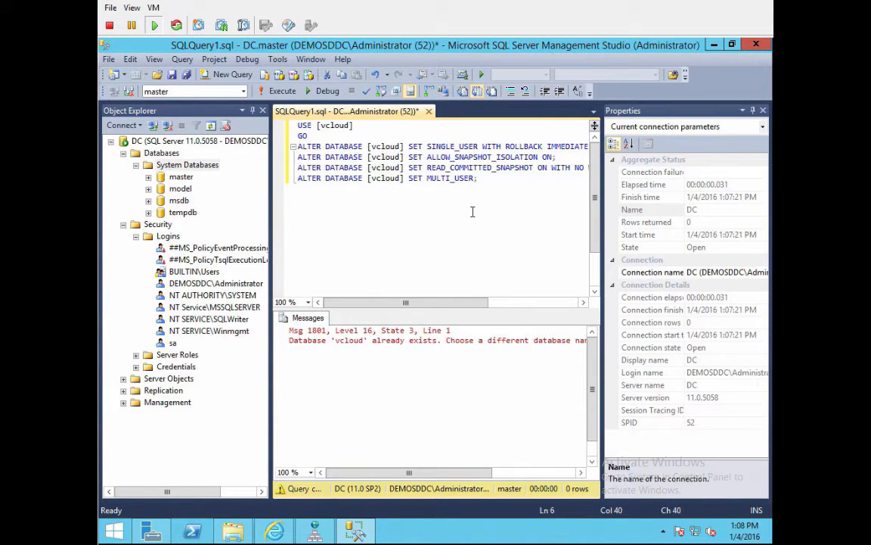
{"action": "key", "text": "Return"}
{"action": "type", "text": "GO"}
Step: Run the whole ALTER DATABASE script and read the syntax error near 'NO'
{"action": "key", "text": "ctrl+a"}
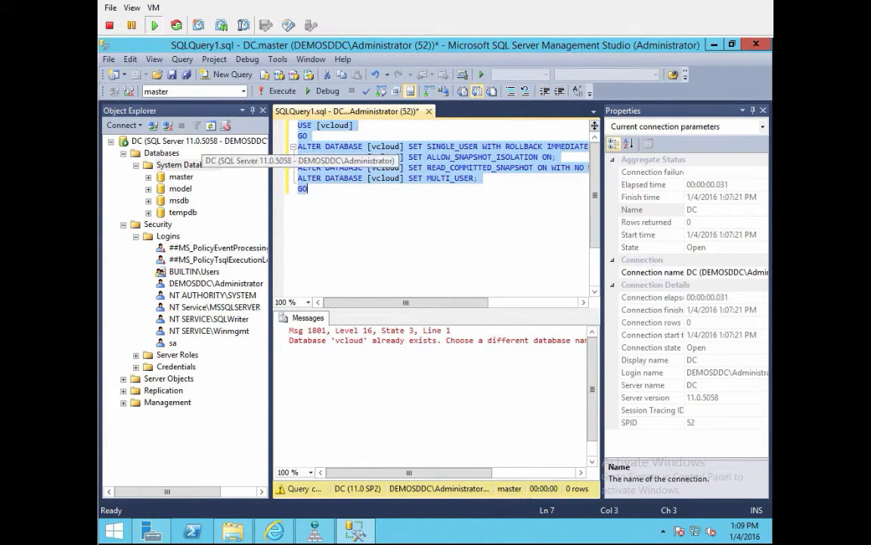
{"action": "left_click", "coordinate": [262, 91]}
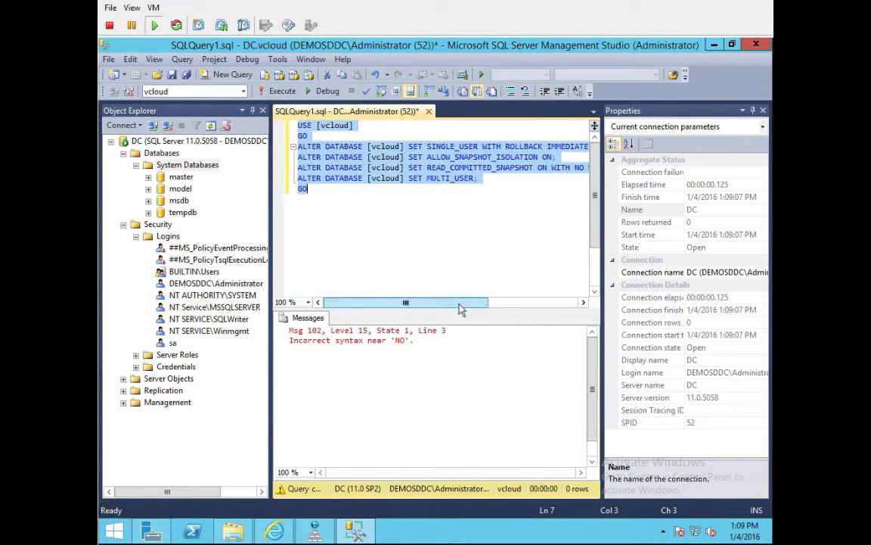
{"action": "left_click_drag", "start_coordinate": [486, 304], "coordinate": [577, 307]}
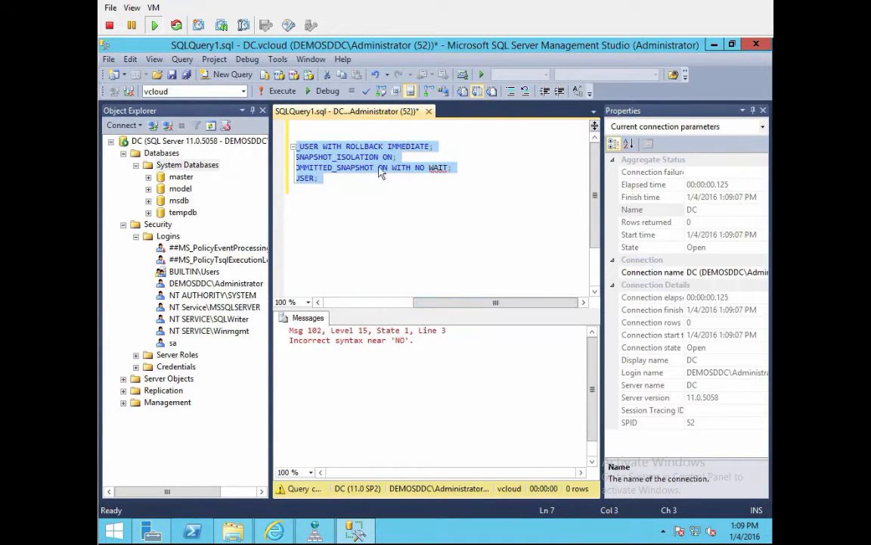
Step: Change NO WAIT to NO_WAIT on line 5 and reselect the whole script
{"action": "left_click", "coordinate": [415, 192]}
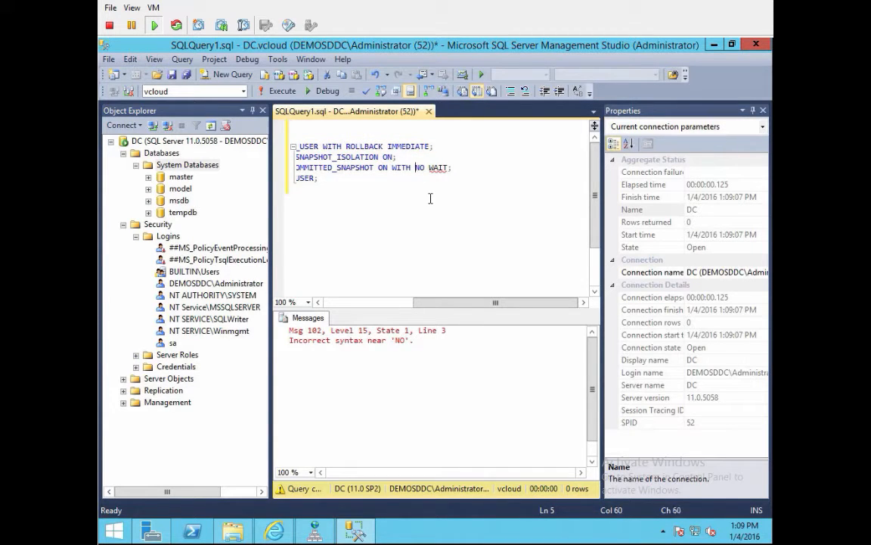
{"action": "key", "text": "Home"}
{"action": "key", "text": "End"}
{"action": "key", "text": "Left"}
{"action": "key", "text": "Left"}
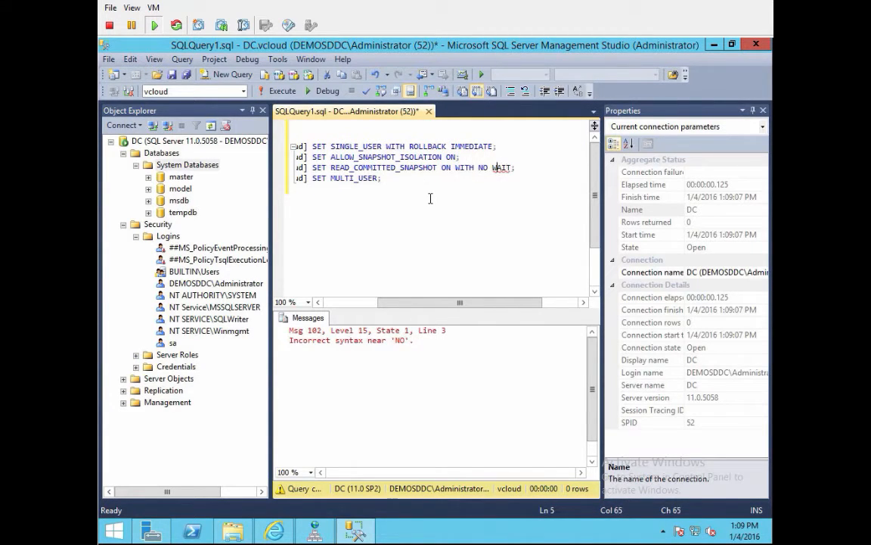
{"action": "key", "text": "BackSpace"}
{"action": "type", "text": "_"}
{"action": "key", "text": "ctrl+a"}
Step: Run the corrected ALTER DATABASE script, then select its four ALTER DATABASE lines
{"action": "left_click", "coordinate": [278, 91]}
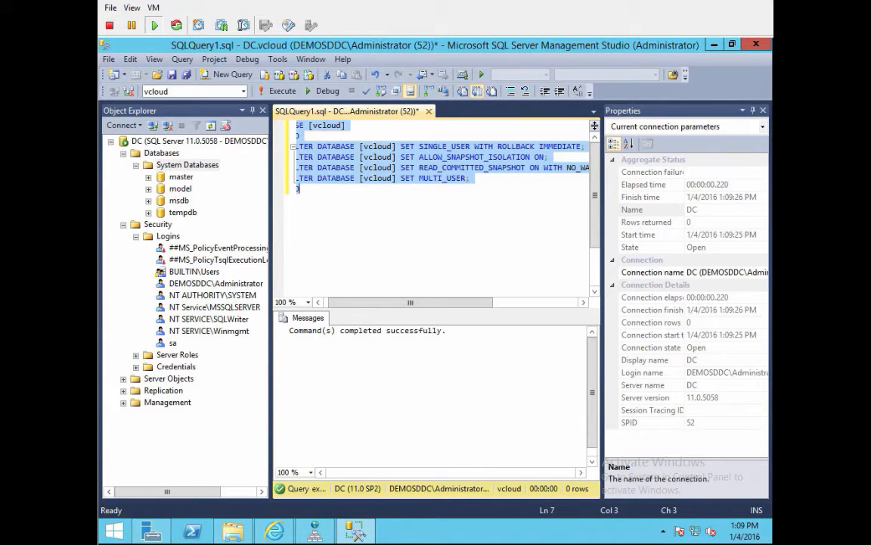
{"action": "key", "text": "Left"}
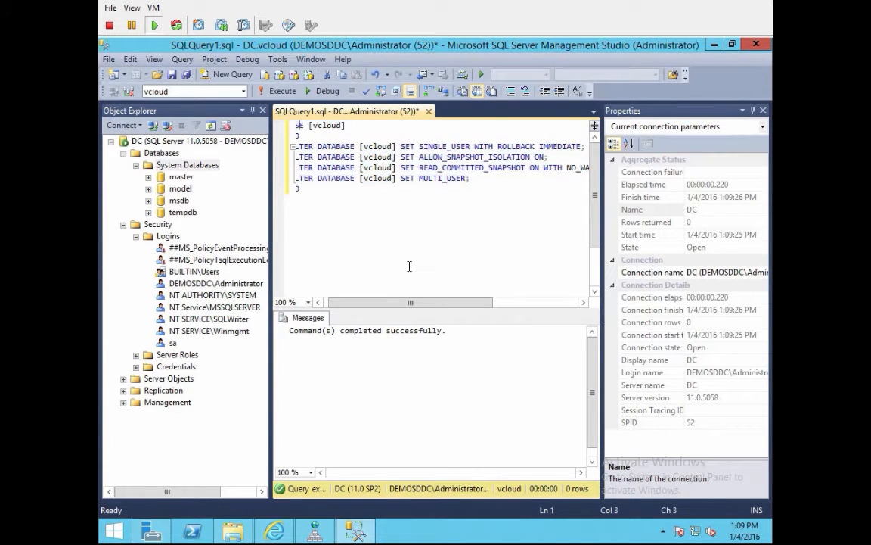
{"action": "key", "text": "Home"}
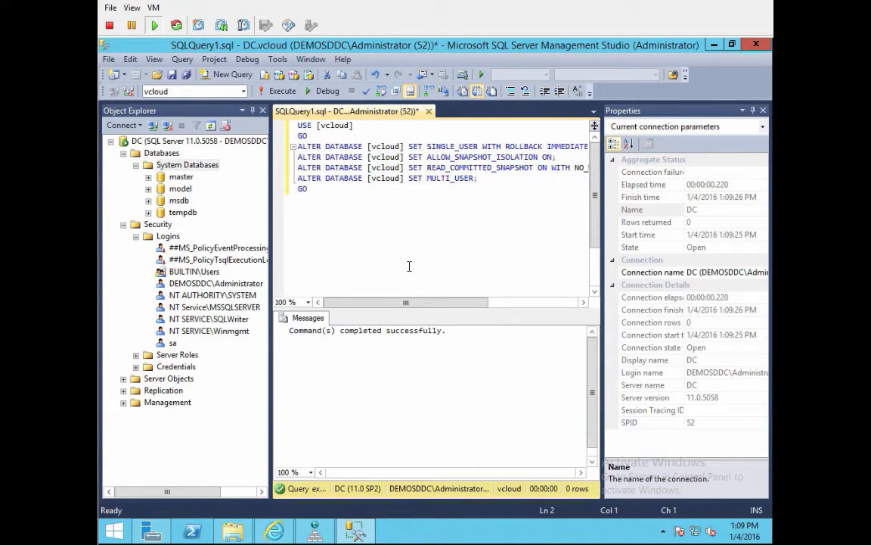
{"action": "key", "text": "Down"}
{"action": "key", "text": "shift+Down"}
{"action": "key", "text": "shift+Down"}
{"action": "key", "text": "shift+Down"}
{"action": "key", "text": "shift+Down"}
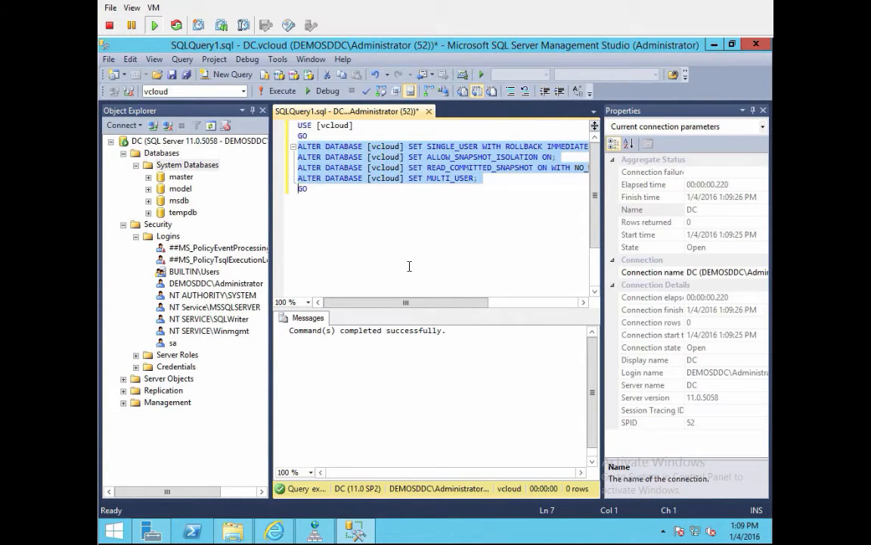
Step: Replace the ALTER lines with CREATE LOGIN [vcloud], a password, and DEFAULT_DATABASE [vcloud]
{"action": "key", "text": "Delete"}
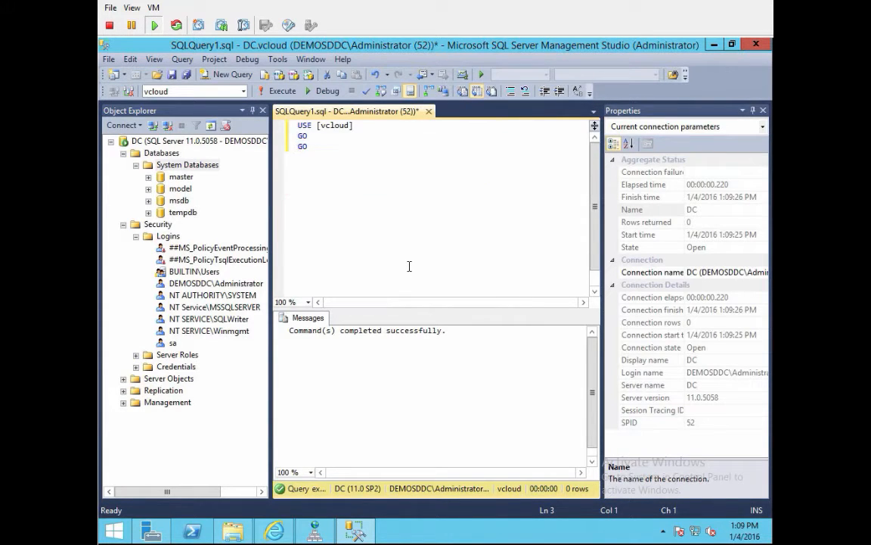
{"action": "key", "text": "shift+End"}
{"action": "key", "text": "Delete"}
{"action": "type", "text": "CREATE LOGIN [vcloud] wit"}
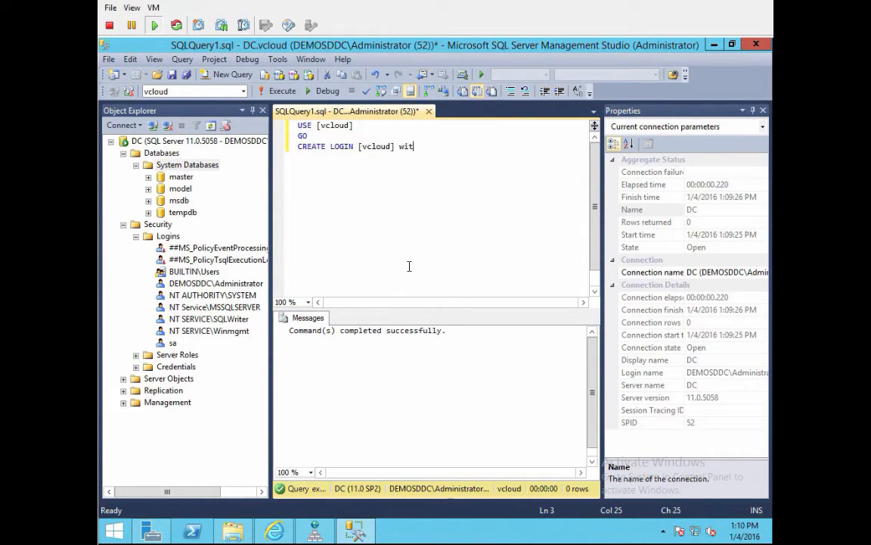
{"action": "type", "text": "h"}
{"action": "key", "text": "BackSpace"}
{"action": "key", "text": "BackSpace"}
{"action": "key", "text": "BackSpace"}
{"action": "key", "text": "BackSpace"}
{"action": "type", "text": "WITH PS"}
{"action": "key", "text": "BackSpace"}
{"action": "type", "text": "ASSWORD ="}
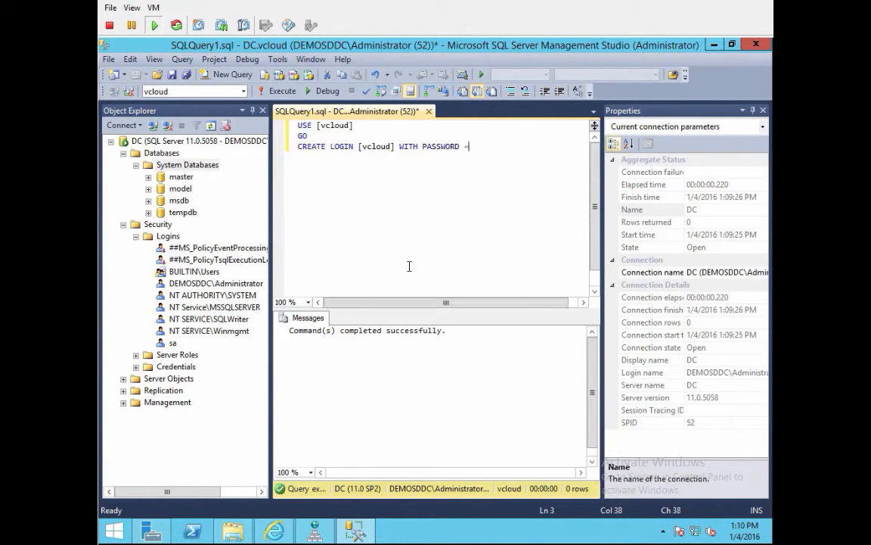
{"action": "type", "text": " 'VMwa"}
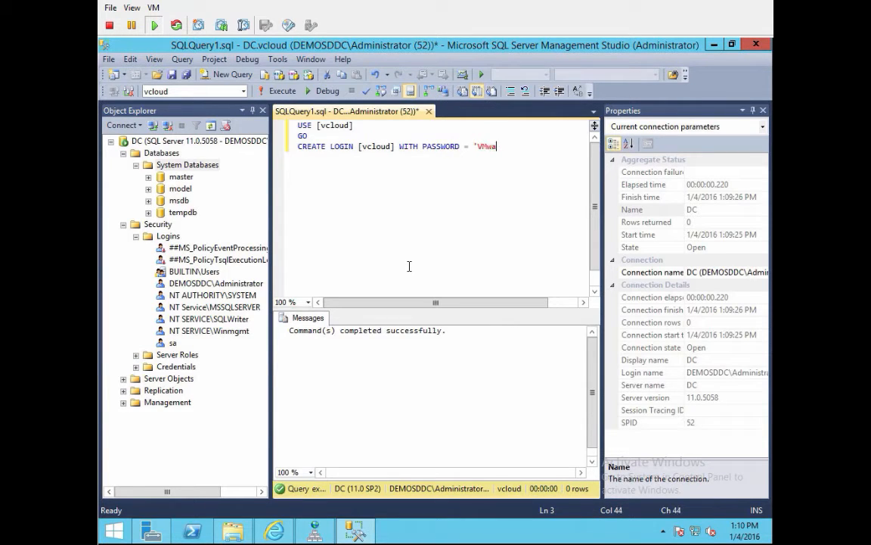
{"action": "type", "text": "re123!' "}
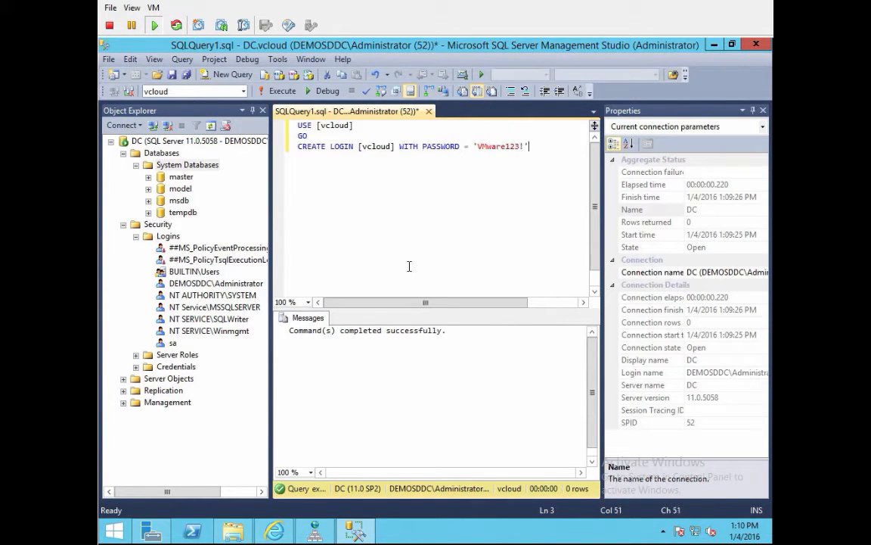
{"action": "type", "text": " DEFAULT_DA"}
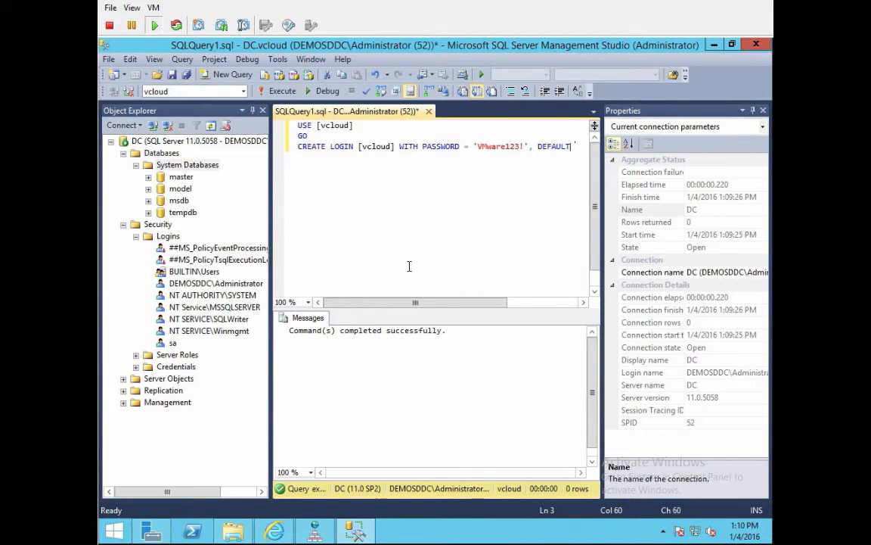
{"action": "type", "text": "TABAS"}
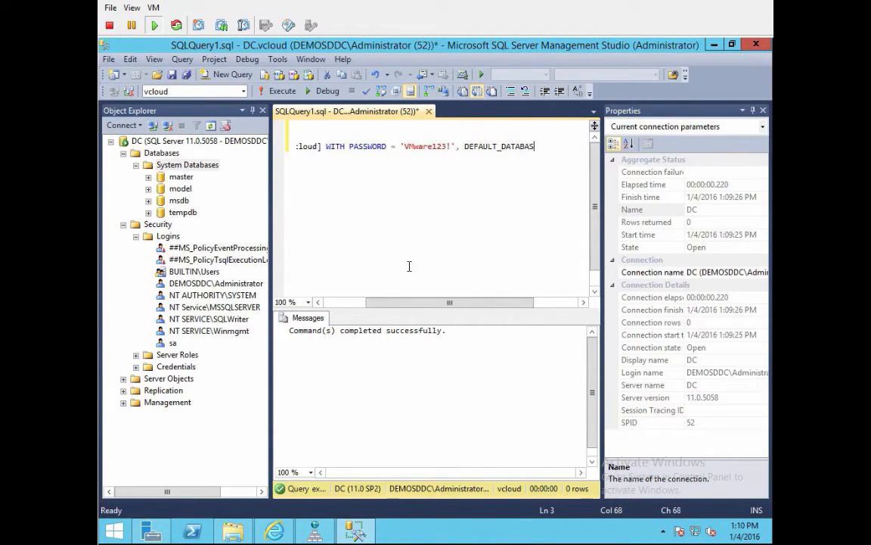
{"action": "type", "text": "E = [vclp"}
{"action": "key", "text": "BackSpace"}
{"action": "type", "text": "oud],"}
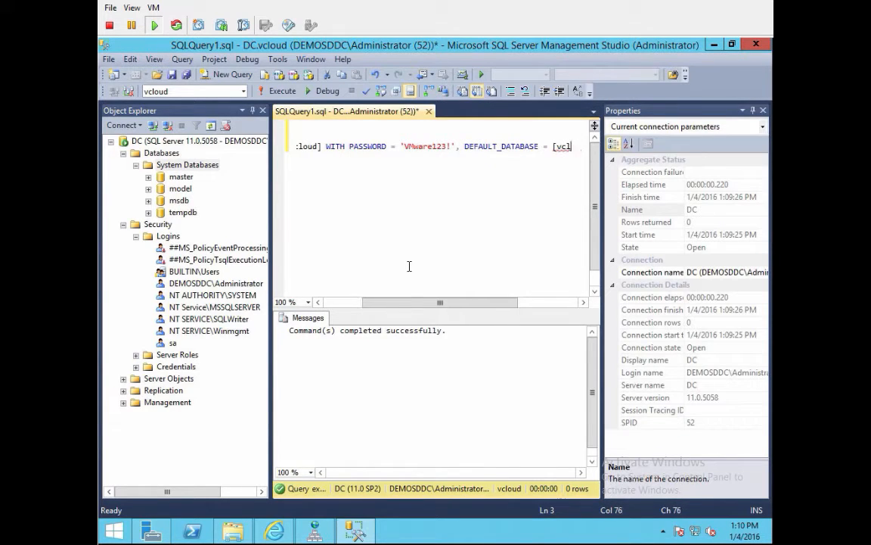
Step: Add DEFAULT_LANGUAGE [us_english] and CHECK_POLICY=OFF, then GO, and begin CREATE USER [vcloud]
{"action": "key", "text": "Return"}
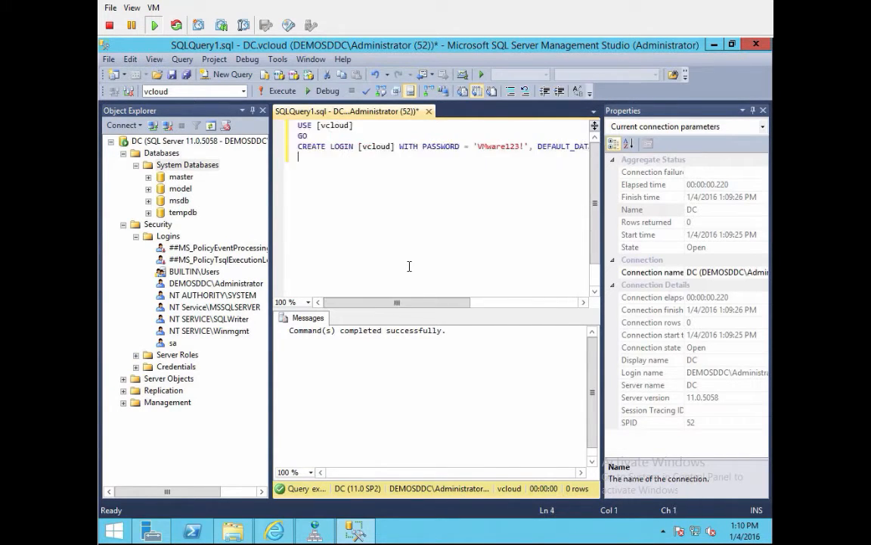
{"action": "type", "text": "DEFAULT_LANGUAGE"}
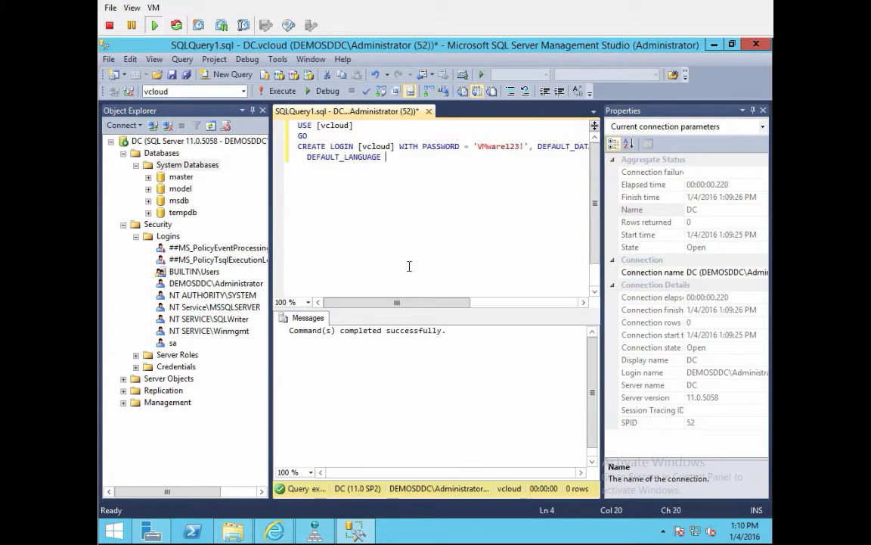
{"action": "type", "text": " = [us_english], CHECK_"}
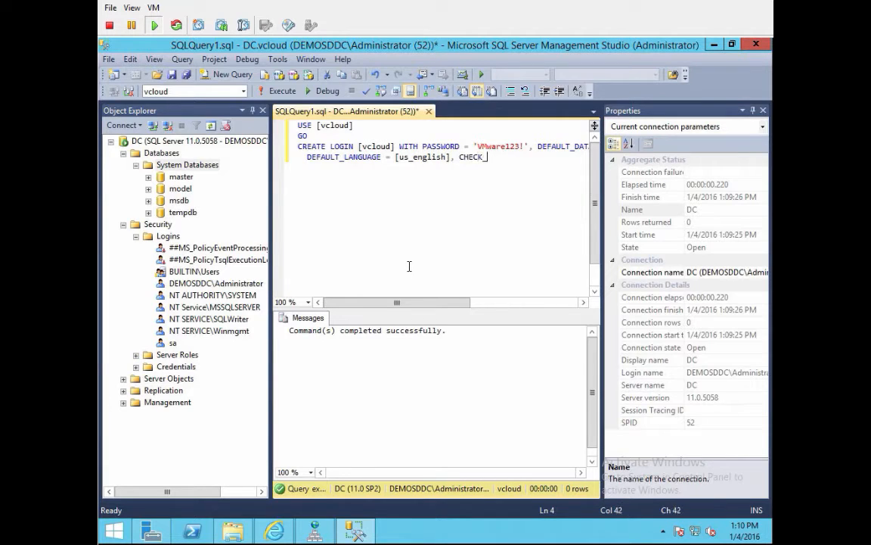
{"action": "type", "text": "POLICY=OFF"}
{"action": "key", "text": "Return"}
{"action": "key", "text": "BackSpace"}
{"action": "key", "text": "BackSpace"}
{"action": "key", "text": "BackSpace"}
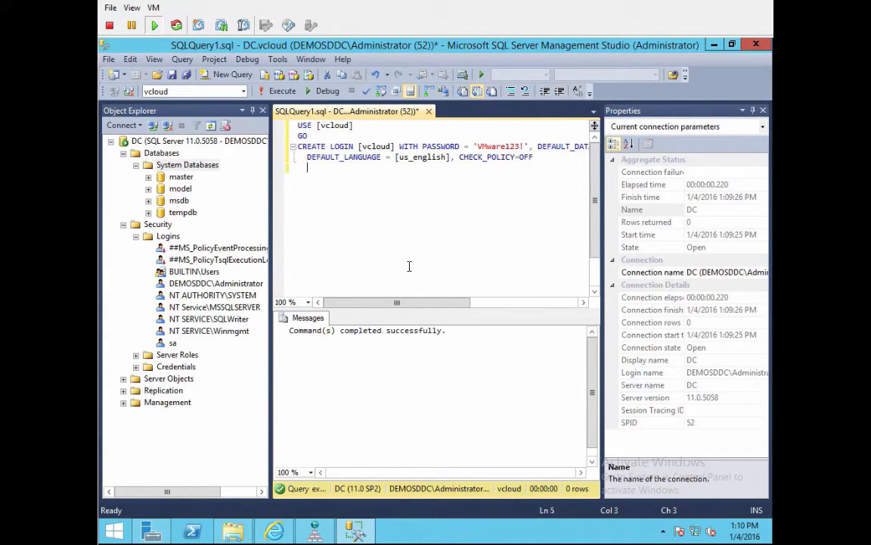
{"action": "key", "text": "Return"}
{"action": "type", "text": "GO"}
{"action": "key", "text": "Return"}
{"action": "type", "text": "CREATE US"}
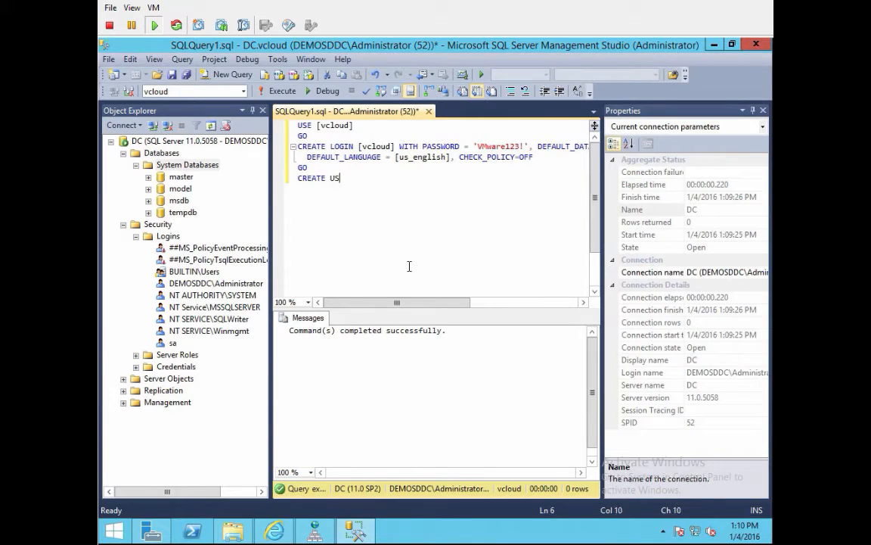
{"action": "type", "text": "ER [vcloud] for"}
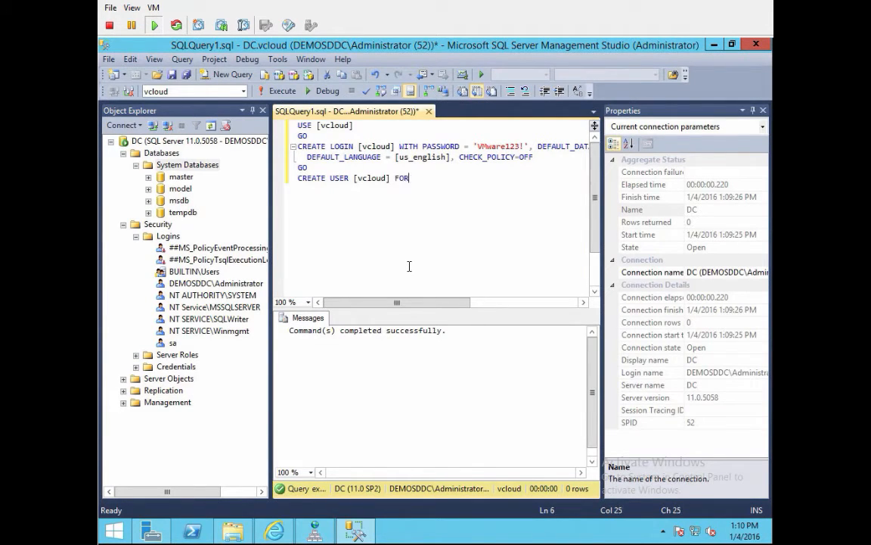
Step: Finish CREATE USER [vcloud] FOR LOGIN [vcloud] with a GO and run the whole script
{"action": "key", "text": "BackSpace"}
{"action": "key", "text": "BackSpace"}
{"action": "key", "text": "BackSpace"}
{"action": "type", "text": "for LOGIN [vcloud]"}
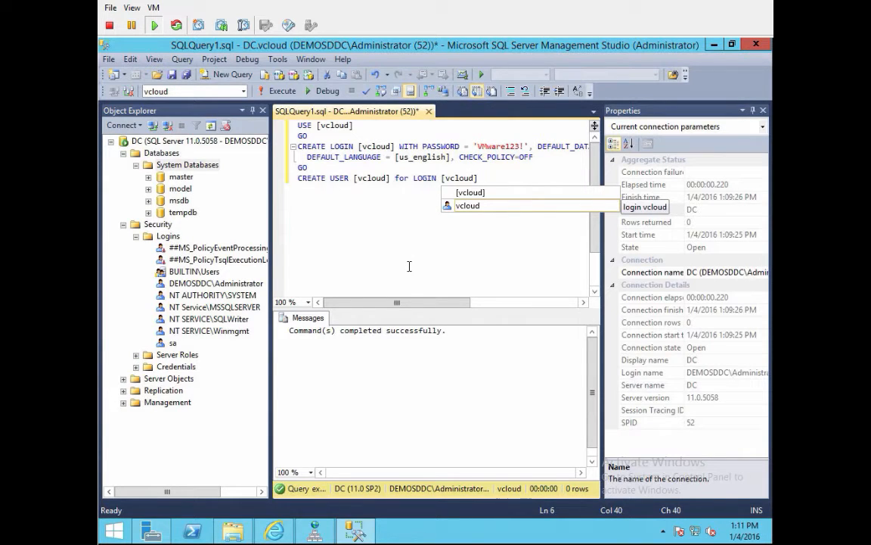
{"action": "key", "text": "Escape"}
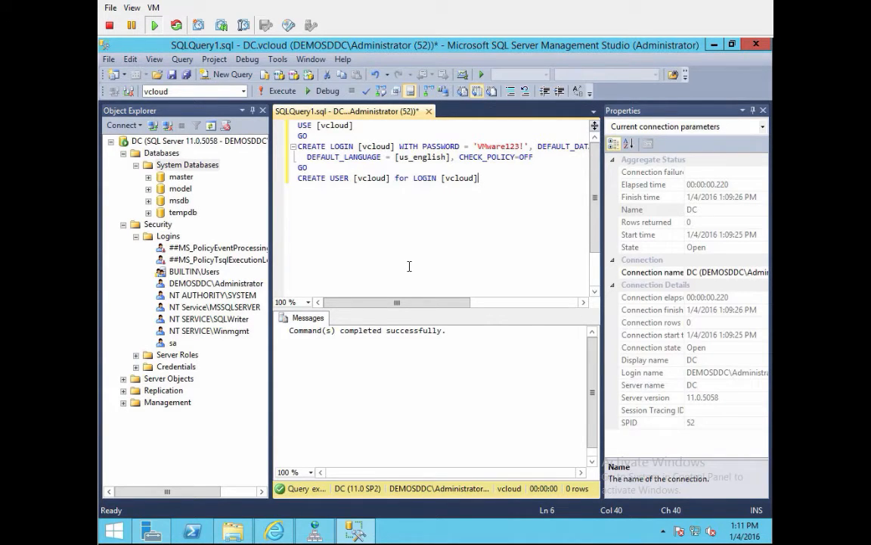
{"action": "key", "text": "Return"}
{"action": "type", "text": "GO"}
{"action": "key", "text": "ctrl+a"}
{"action": "left_click", "coordinate": [281, 91]}
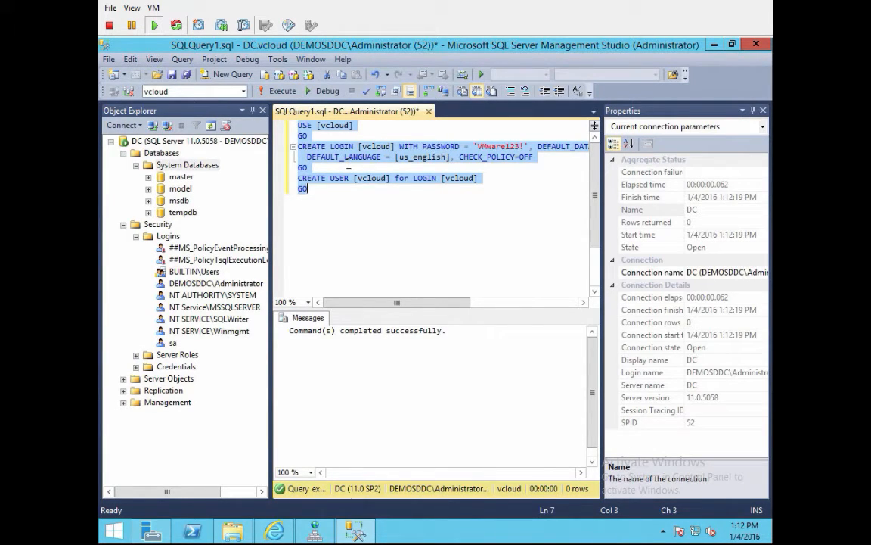
Step: Start the query with USE [vcloud] followed by GO on its own line
{"action": "type", "text": "use"}
{"action": "key", "text": "BackSpace"}
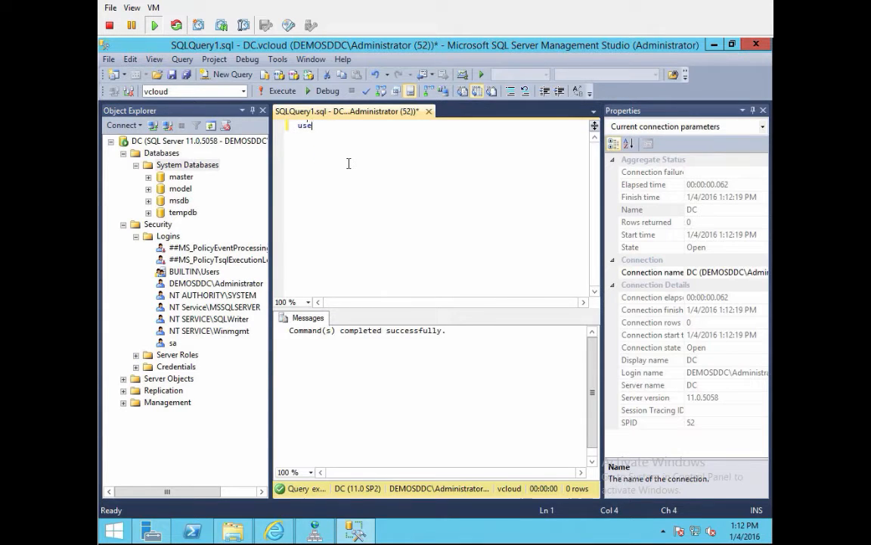
{"action": "key", "text": "BackSpace"}
{"action": "key", "text": "BackSpace"}
{"action": "key", "text": "BackSpace"}
{"action": "type", "text": "USE ["}
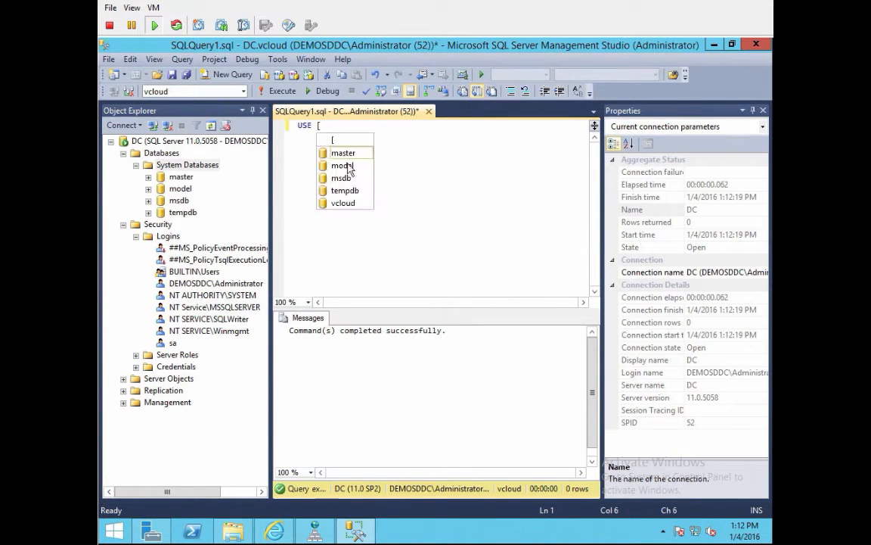
{"action": "type", "text": "vcloud]"}
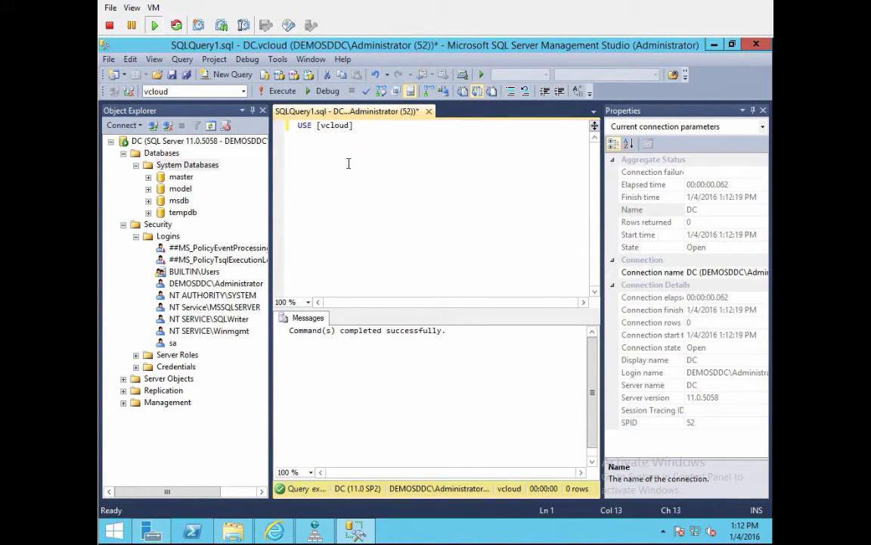
{"action": "type", "text": "GO"}
{"action": "key", "text": "Return"}
{"action": "type", "text": "c"}
{"action": "key", "text": "BackSpace"}
{"action": "key", "text": "BackSpace"}
{"action": "key", "text": "BackSpace"}
{"action": "key", "text": "BackSpace"}
{"action": "key", "text": "Return"}
{"action": "type", "text": "GO"}
{"action": "key", "text": "Return"}
Step: Add sp_addrolemember [db_owner], [vcloud] with a closing GO and run the query
{"action": "type", "text": "sp_"}
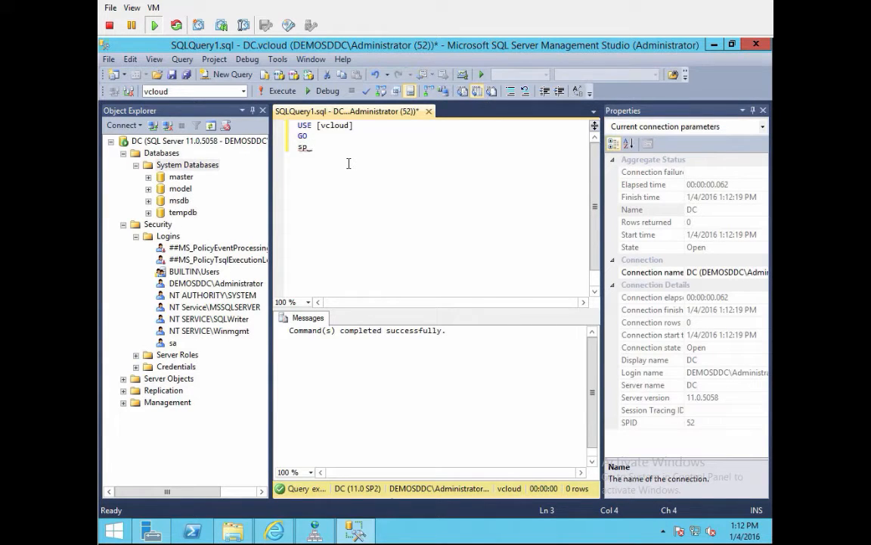
{"action": "key", "text": "BackSpace"}
{"action": "key", "text": "BackSpace"}
{"action": "key", "text": "BackSpace"}
{"action": "type", "text": "sp_role"}
{"action": "key", "text": "BackSpace"}
{"action": "key", "text": "BackSpace"}
{"action": "key", "text": "BackSpace"}
{"action": "key", "text": "BackSpace"}
{"action": "type", "text": "addrolemember [db_owner], ["}
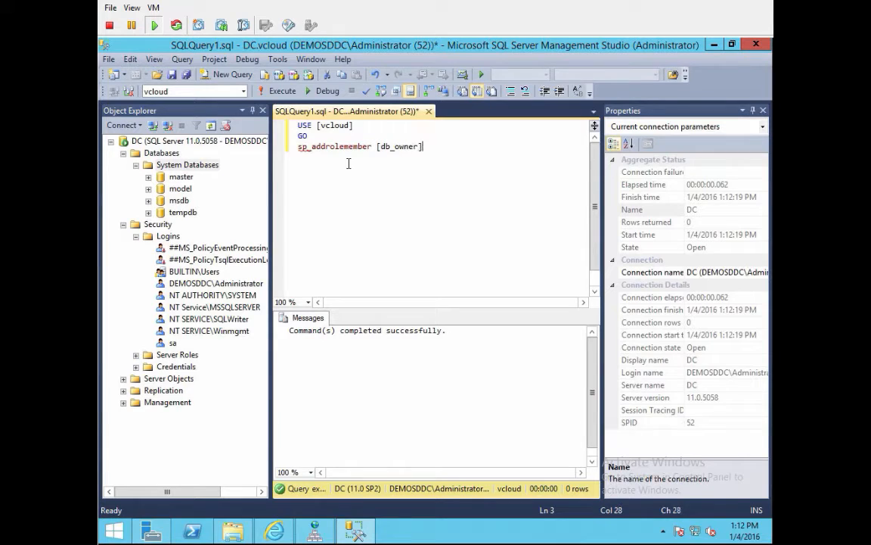
{"action": "type", "text": "vcloud]"}
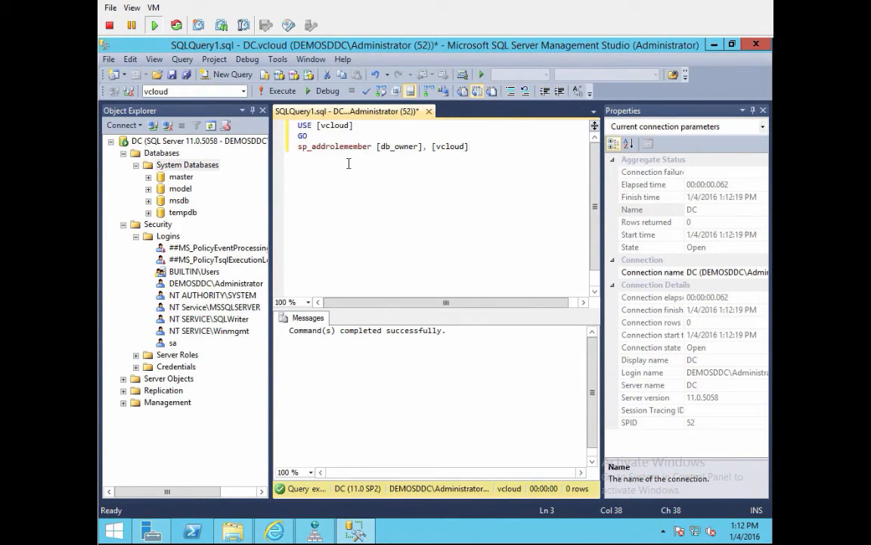
{"action": "key", "text": "Return"}
{"action": "type", "text": "GO"}
{"action": "key", "text": "ctrl+a"}
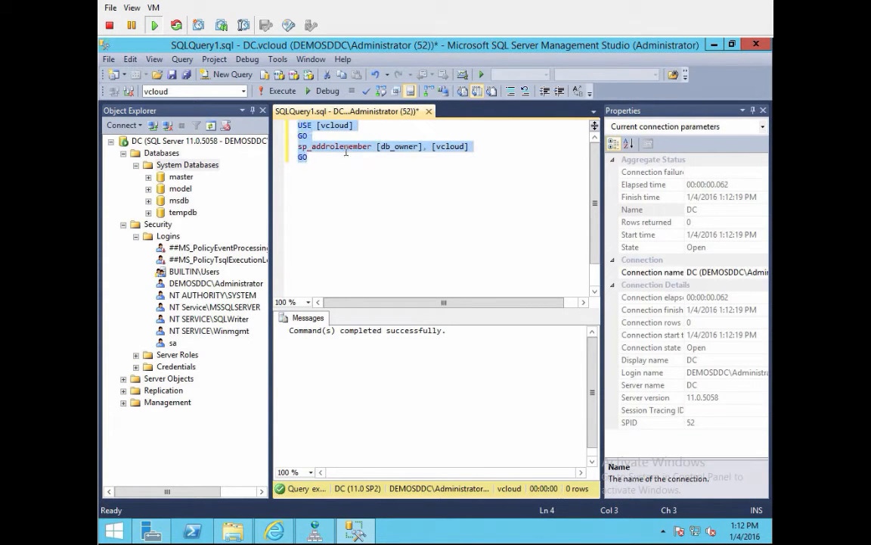
{"action": "left_click", "coordinate": [263, 91]}
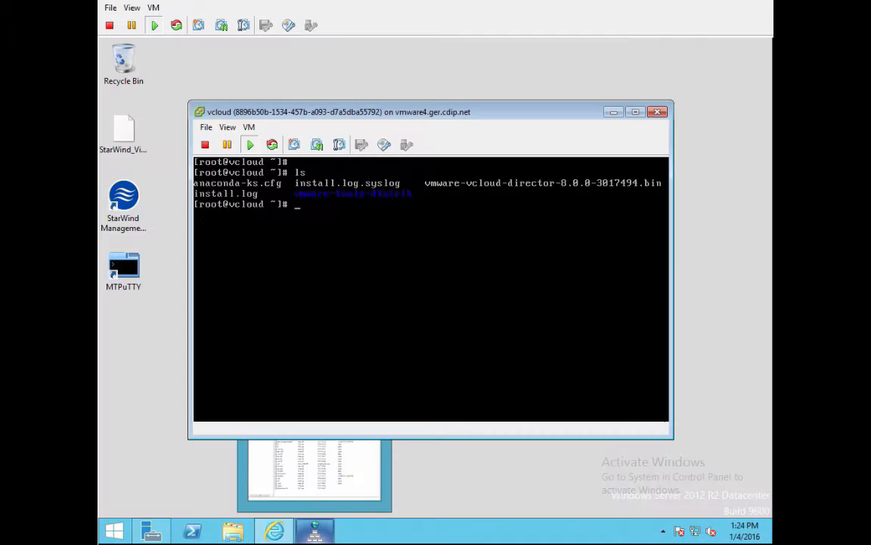
Step: Abandon a half-typed rpm install command in the VM console and clear the terminal
{"action": "left_click", "coordinate": [341, 239]}
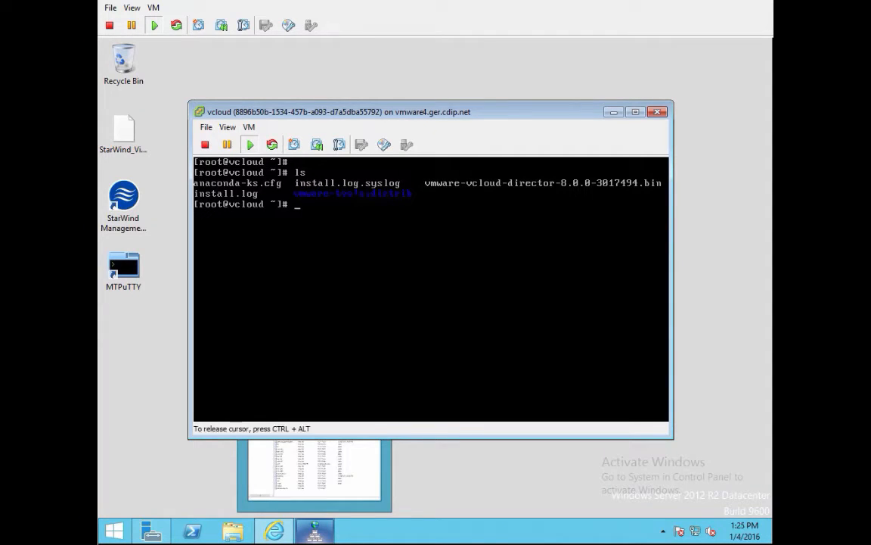
{"action": "type", "text": "rpm install ala"}
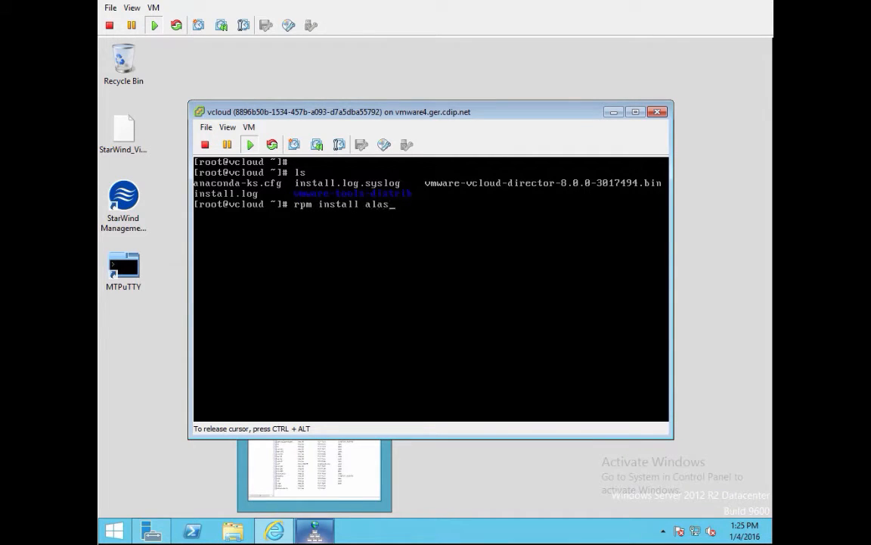
{"action": "key", "text": "BackSpace"}
{"action": "type", "text": "sa-lib"}
{"action": "key", "text": "ctrl+c"}
{"action": "type", "text": "clear"}
{"action": "key", "text": "Return"}
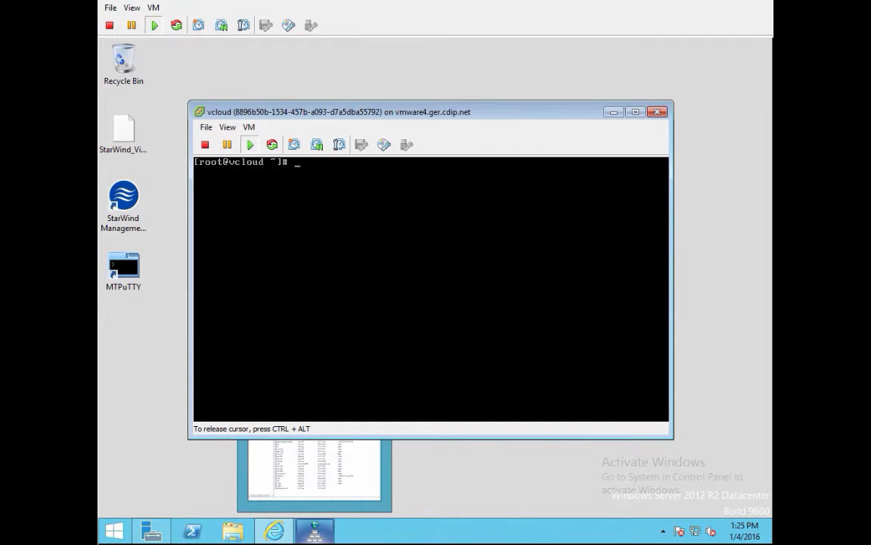
Step: Enter rpm install with the prerequisite package list, alsa-lib through libXtst, net-tools, procps, redhat-lsb
{"action": "type", "text": "rpm install alsa"}
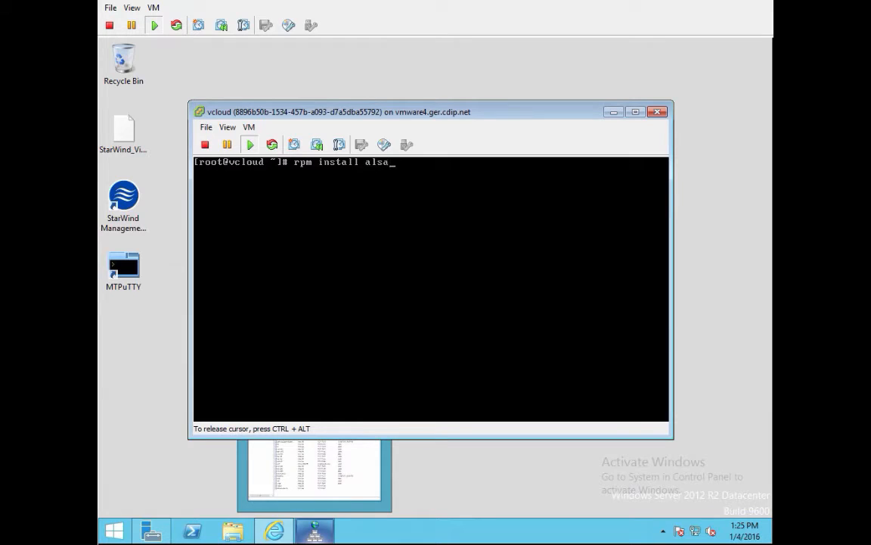
{"action": "type", "text": "-lib bash chkconfig"}
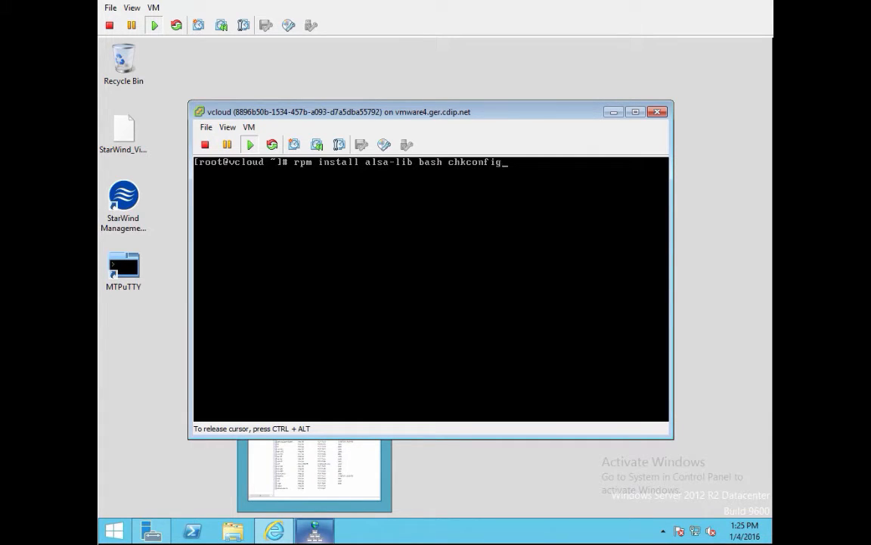
{"action": "type", "text": " coreutils findutils"}
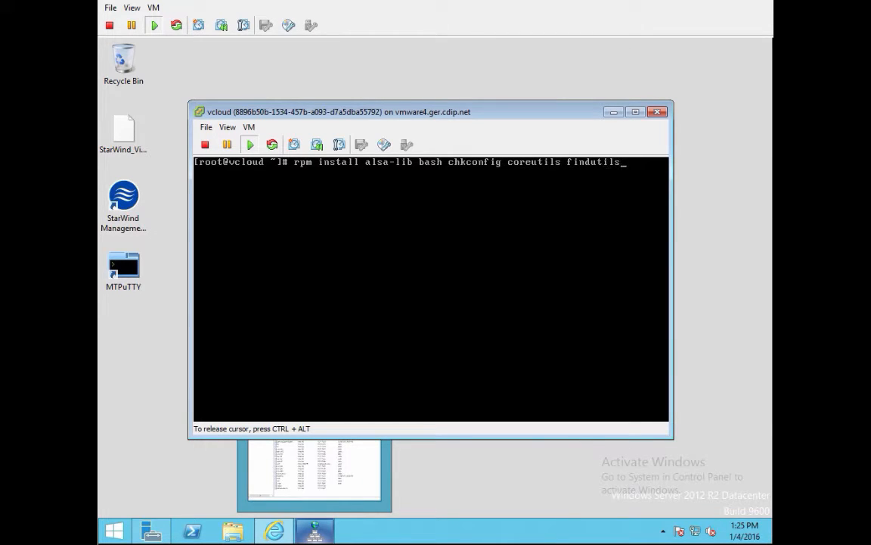
{"action": "type", "text": " glibc grep initscripts "}
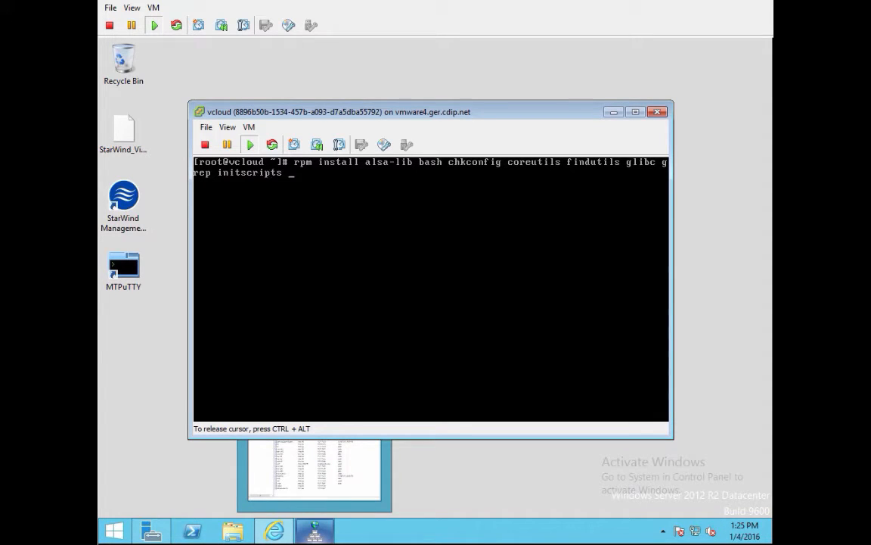
{"action": "type", "text": "krb5-libs libgcc lib"}
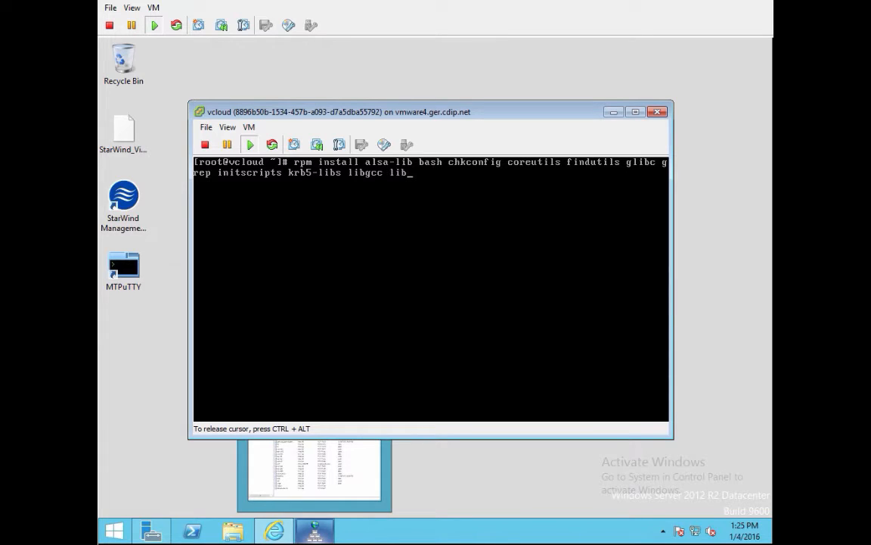
{"action": "type", "text": "ICE libSM libstd"}
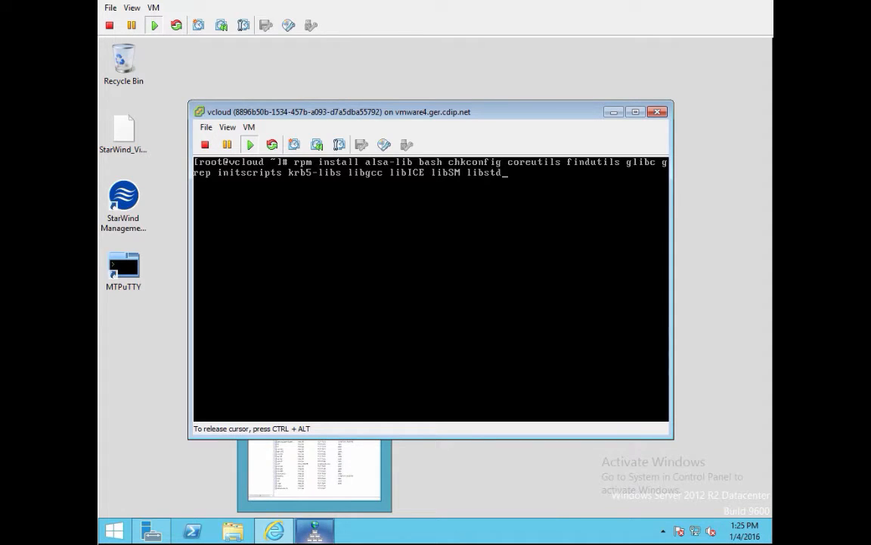
{"action": "type", "text": "c libX11 libXau libX"}
{"action": "type", "text": "dm"}
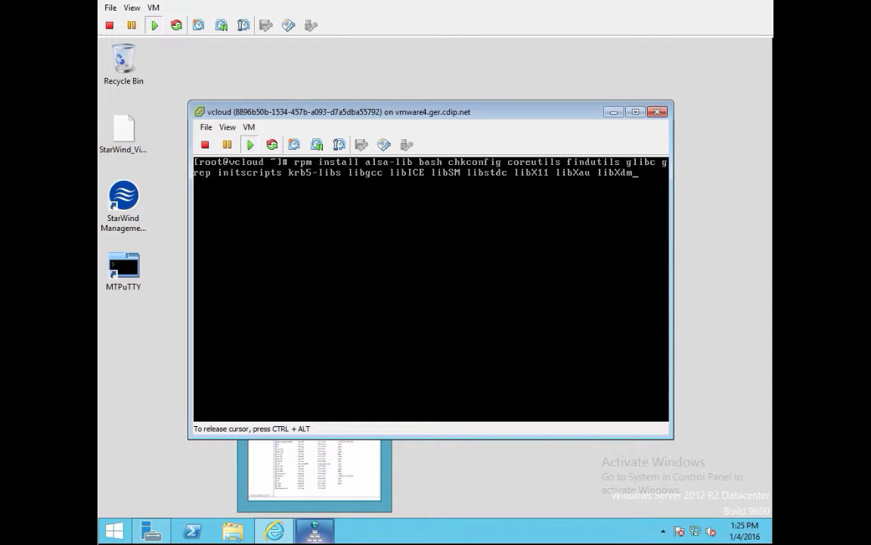
{"action": "type", "text": "cp libXext libXi l"}
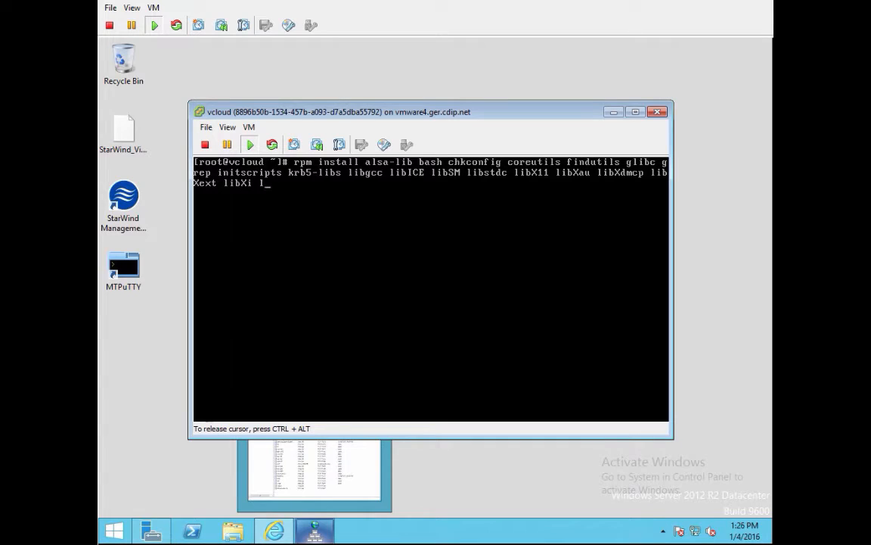
{"action": "type", "text": "ibXt libXtst mod"}
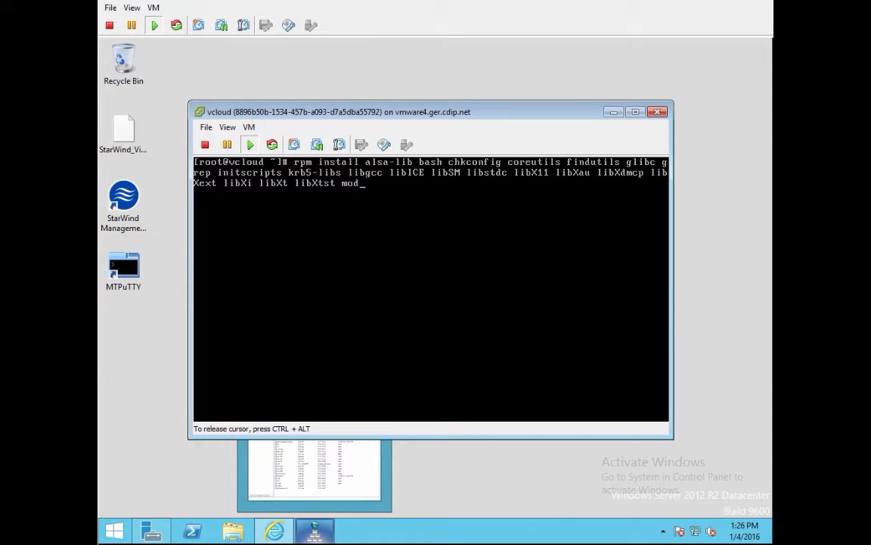
{"action": "type", "text": "ule-init-tools net"}
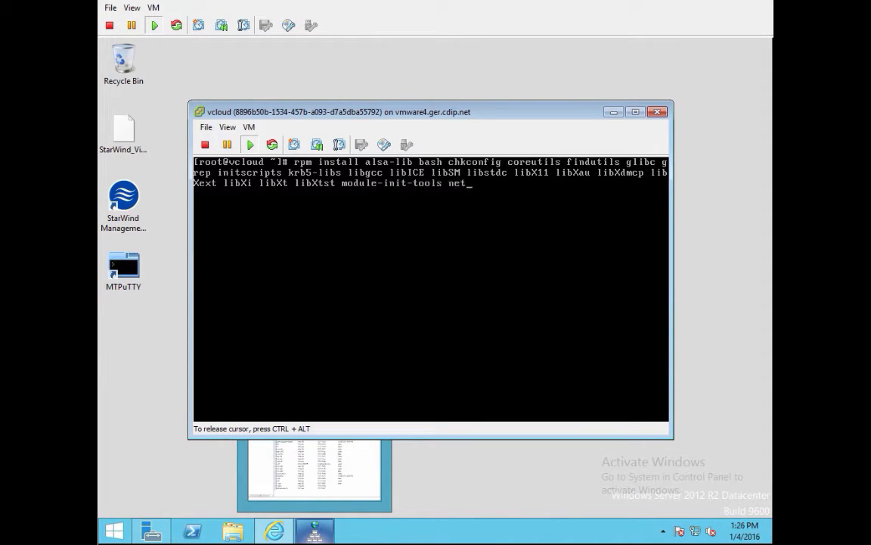
{"action": "type", "text": "-tools pciutils pr"}
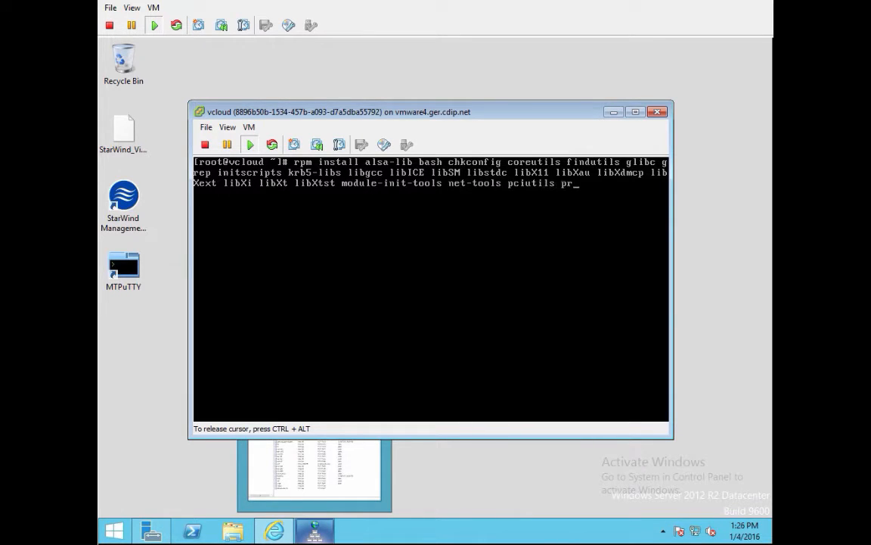
{"action": "type", "text": "ocps redhat-lsb s"}
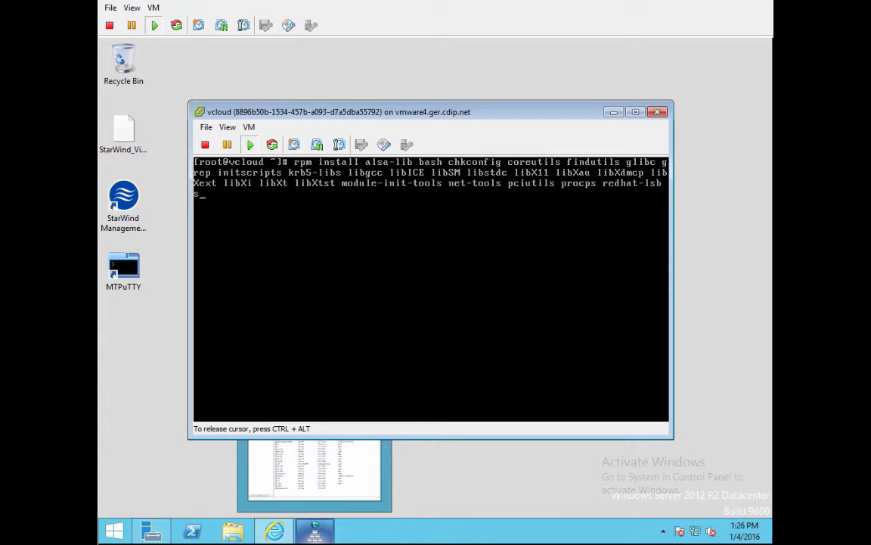
{"action": "type", "text": "ed tar which"}
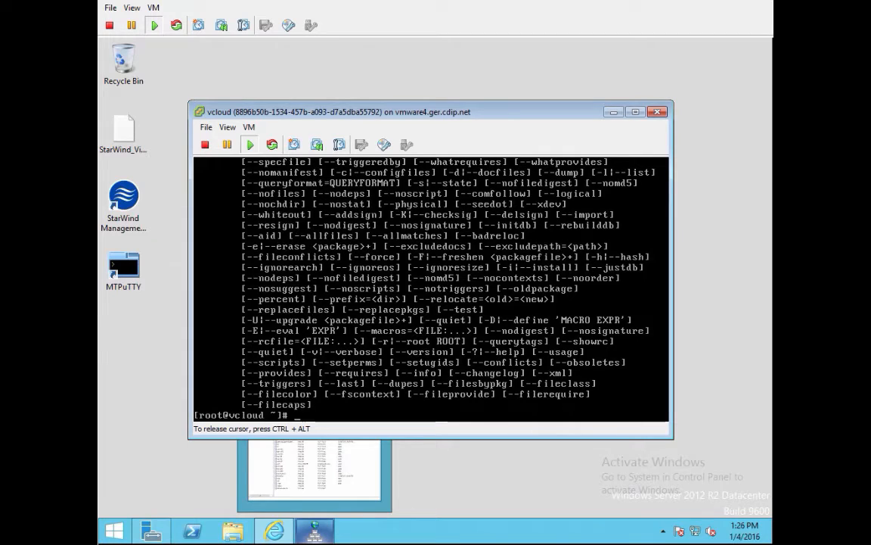
Step: Rerun the recalled package install command using yum instead of rpm
{"action": "key", "text": "Up"}
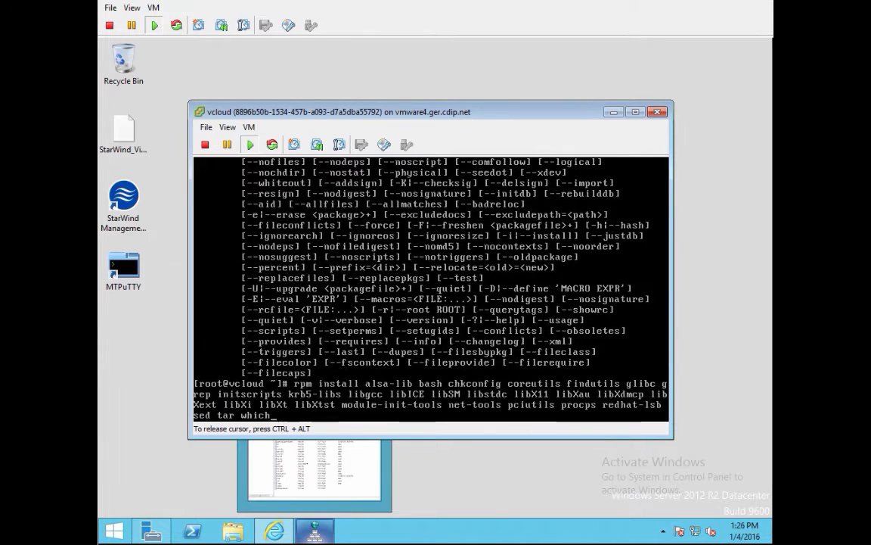
{"action": "key", "text": "Left"}
{"action": "key", "text": "Left"}
{"action": "key", "text": "Left"}
{"action": "key", "text": "Left"}
{"action": "key", "text": "Left"}
{"action": "key", "text": "Left"}
{"action": "key", "text": "Left"}
{"action": "key", "text": "Left"}
{"action": "key", "text": "Left"}
{"action": "key", "text": "Left"}
{"action": "key", "text": "Left"}
{"action": "key", "text": "Left"}
{"action": "key", "text": "Left"}
{"action": "key", "text": "Left"}
{"action": "key", "text": "Left"}
{"action": "key", "text": "Left"}
{"action": "key", "text": "Left"}
{"action": "key", "text": "Left"}
{"action": "key", "text": "Left"}
{"action": "key", "text": "Left"}
{"action": "key", "text": "Left"}
{"action": "key", "text": "Left"}
{"action": "key", "text": "Left"}
{"action": "key", "text": "Left"}
{"action": "key", "text": "Left"}
{"action": "key", "text": "Left"}
{"action": "key", "text": "Left"}
{"action": "key", "text": "Left"}
{"action": "key", "text": "Left"}
{"action": "key", "text": "Left"}
{"action": "key", "text": "Left"}
{"action": "key", "text": "Left"}
{"action": "key", "text": "Left"}
{"action": "key", "text": "Left"}
{"action": "key", "text": "Left"}
{"action": "key", "text": "Left"}
{"action": "key", "text": "Left"}
{"action": "key", "text": "Left"}
{"action": "key", "text": "Left"}
{"action": "key", "text": "Left"}
{"action": "key", "text": "Left"}
{"action": "key", "text": "Left"}
{"action": "key", "text": "Left"}
{"action": "key", "text": "Left"}
{"action": "key", "text": "Left"}
{"action": "key", "text": "Left"}
{"action": "key", "text": "Left"}
{"action": "key", "text": "Left"}
{"action": "key", "text": "Left"}
{"action": "key", "text": "Left"}
{"action": "key", "text": "Left"}
{"action": "key", "text": "Left"}
{"action": "key", "text": "Left"}
{"action": "key", "text": "Left"}
{"action": "key", "text": "Left"}
{"action": "key", "text": "Left"}
{"action": "key", "text": "Left"}
{"action": "key", "text": "Left"}
{"action": "key", "text": "Left"}
{"action": "key", "text": "Left"}
{"action": "key", "text": "Left"}
{"action": "key", "text": "Left"}
{"action": "key", "text": "Left"}
{"action": "key", "text": "Left"}
{"action": "key", "text": "Left"}
{"action": "key", "text": "Left"}
{"action": "key", "text": "Left"}
{"action": "key", "text": "Left"}
{"action": "key", "text": "Left"}
{"action": "key", "text": "Left"}
{"action": "key", "text": "Left"}
{"action": "key", "text": "Left"}
{"action": "key", "text": "Left"}
{"action": "key", "text": "Left"}
{"action": "key", "text": "Left"}
{"action": "key", "text": "Left"}
{"action": "key", "text": "Left"}
{"action": "key", "text": "Left"}
{"action": "key", "text": "Left"}
{"action": "key", "text": "Left"}
{"action": "key", "text": "Delete"}
{"action": "key", "text": "Delete"}
{"action": "key", "text": "Delete"}
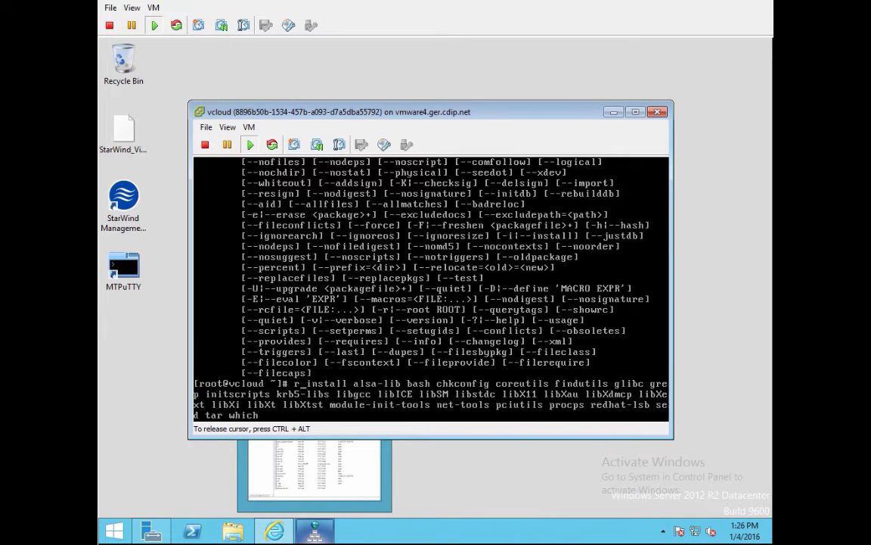
{"action": "type", "text": "yum"}
{"action": "key", "text": "Return"}
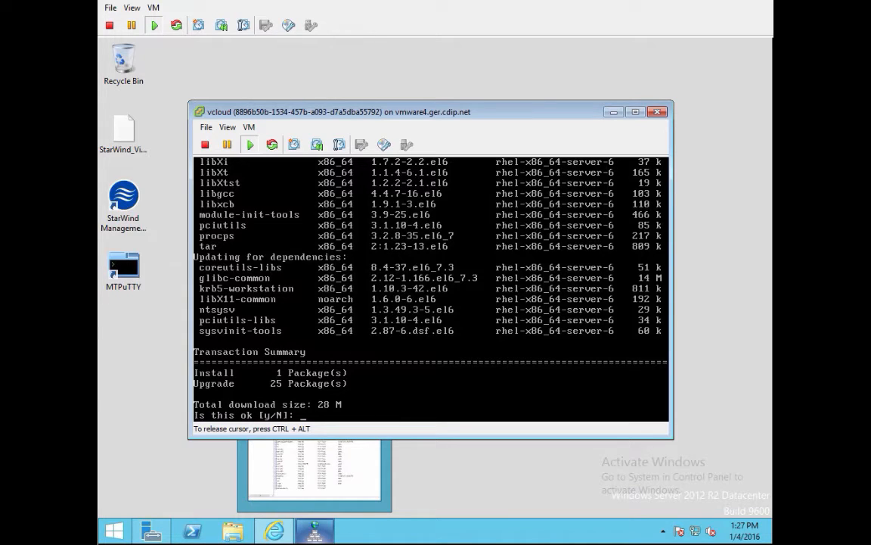
Step: Answer y at yum's Is this ok prompt to start downloading the packages
{"action": "type", "text": "y"}
{"action": "key", "text": "Return"}
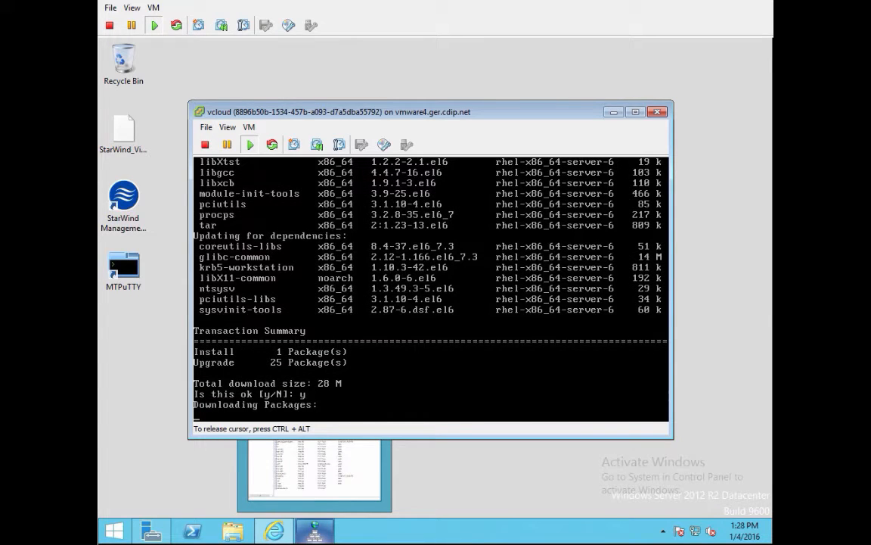
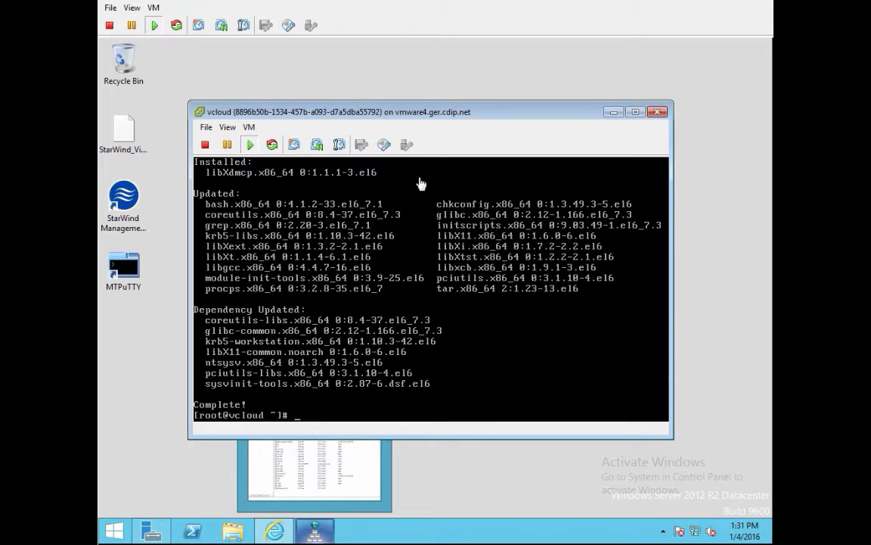
Step: List the home directory files, abandoning a first attempt to run the installer
{"action": "type", "text": "ls"}
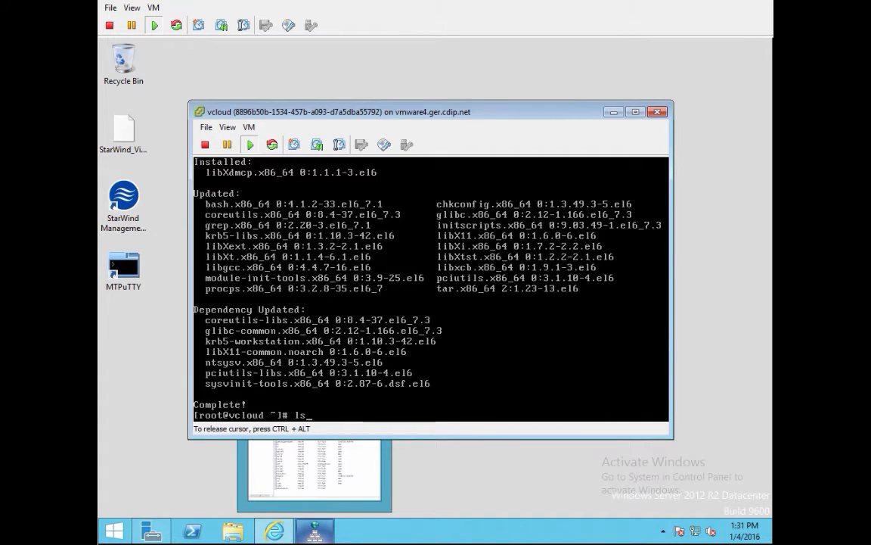
{"action": "key", "text": "Return"}
{"action": "type", "text": "./vm"}
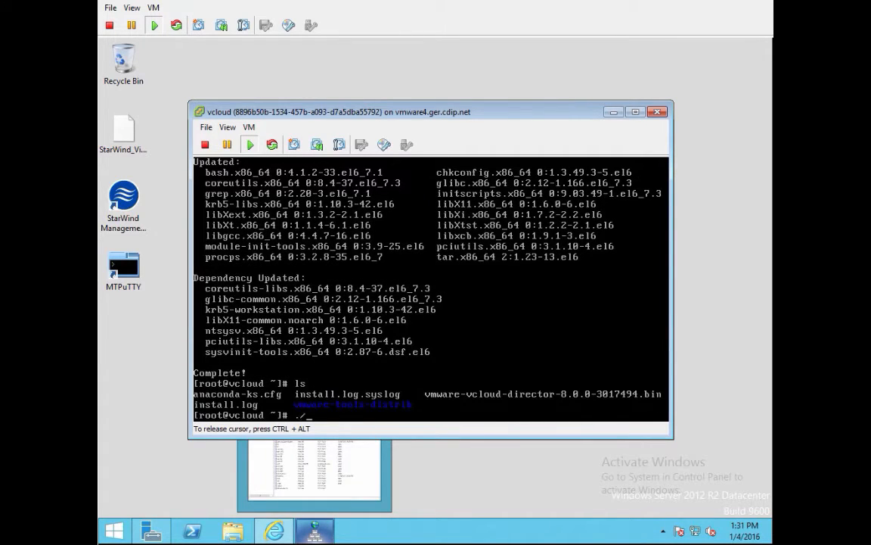
{"action": "key", "text": "Tab"}
{"action": "key", "text": "BackSpace"}
{"action": "key", "text": "BackSpace"}
{"action": "key", "text": "BackSpace"}
{"action": "key", "text": "BackSpace"}
{"action": "key", "text": "BackSpace"}
{"action": "key", "text": "BackSpace"}
{"action": "key", "text": "BackSpace"}
{"action": "key", "text": "BackSpace"}
{"action": "key", "text": "BackSpace"}
{"action": "key", "text": "BackSpace"}
{"action": "key", "text": "BackSpace"}
{"action": "key", "text": "BackSpace"}
{"action": "key", "text": "BackSpace"}
{"action": "key", "text": "BackSpace"}
{"action": "key", "text": "ctrl+c"}
Step: Make vmware-vcloud-director-8.0.0-3017494.bin executable with chmod a+x
{"action": "type", "text": "chmod a"}
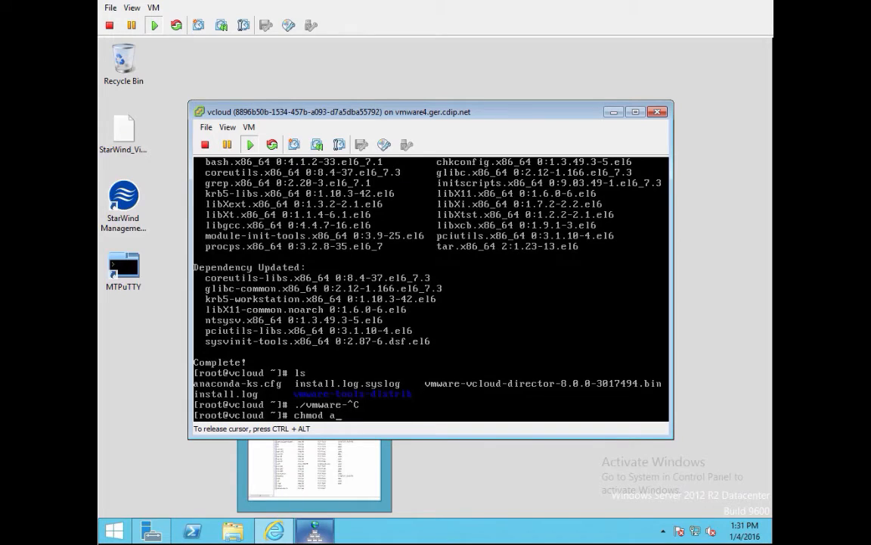
{"action": "type", "text": "+x vm"}
{"action": "key", "text": "Tab"}
{"action": "type", "text": "v"}
{"action": "key", "text": "Tab"}
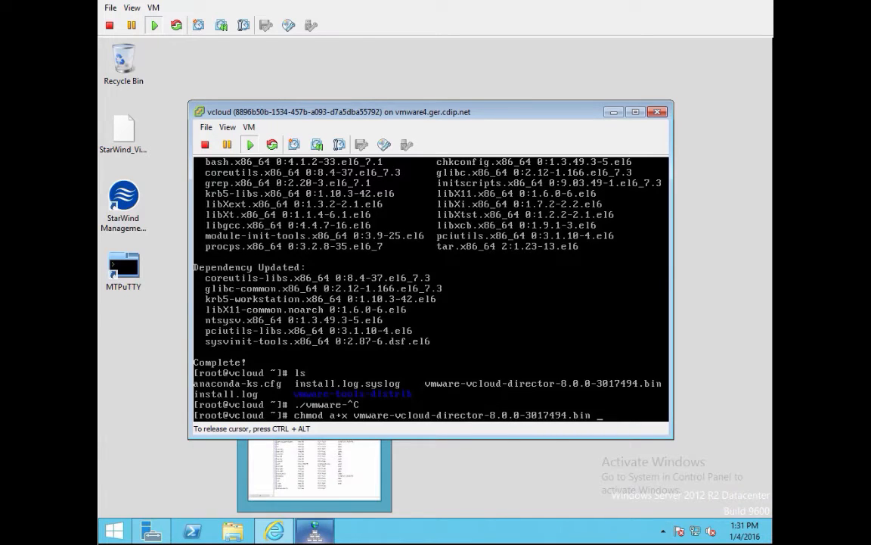
{"action": "key", "text": "Return"}
Step: Run ./vmware-vcloud-director-8.0.0-3017494.bin to install vCloud Director 8.0.0
{"action": "type", "text": "./"}
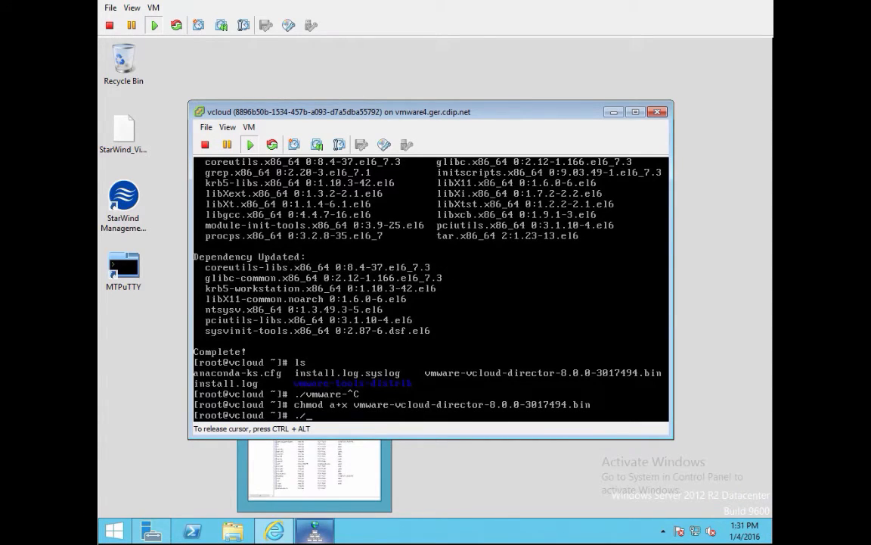
{"action": "type", "text": "v"}
{"action": "key", "text": "Tab"}
{"action": "type", "text": "v"}
{"action": "key", "text": "Tab"}
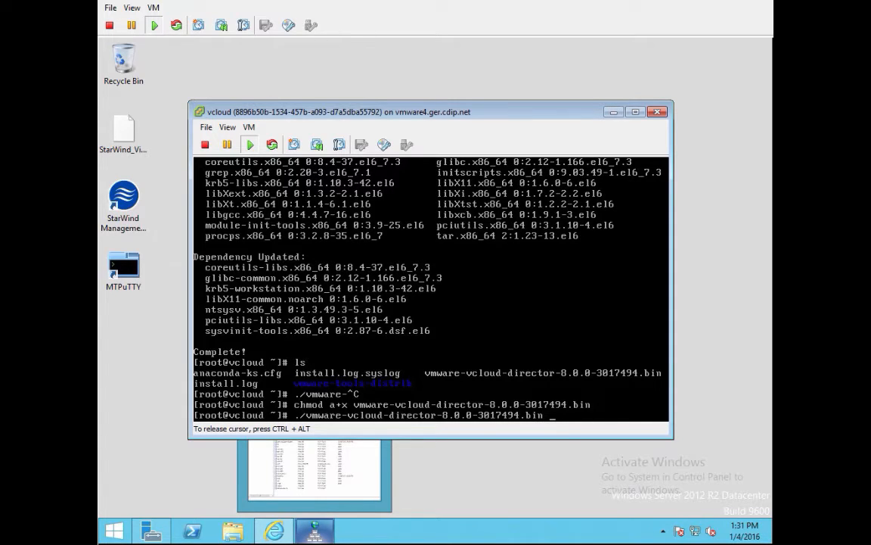
{"action": "key", "text": "Return"}
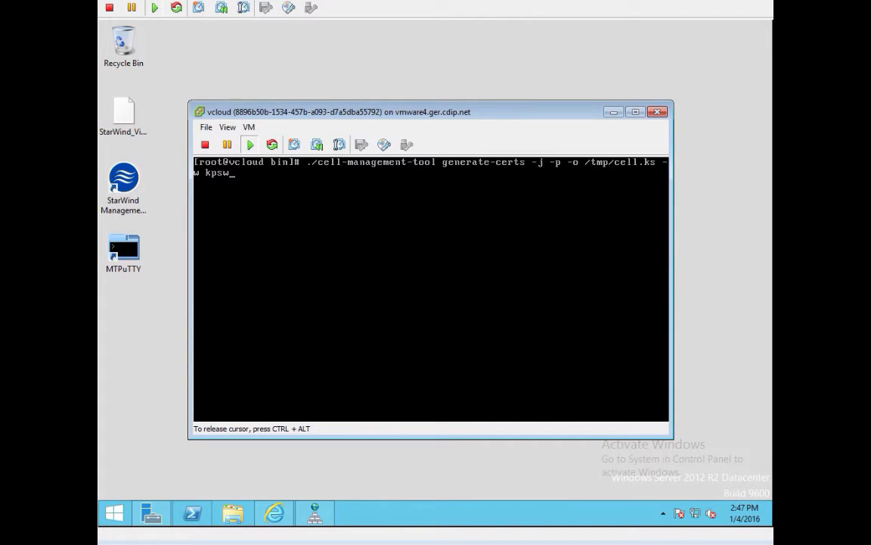
Step: Correct the keystore password in the generate-certs command for /tmp/cell.ks and run it
{"action": "key", "text": "BackSpace"}
{"action": "key", "text": "BackSpace"}
{"action": "key", "text": "BackSpace"}
{"action": "type", "text": "spw"}
{"action": "key", "text": "Return"}
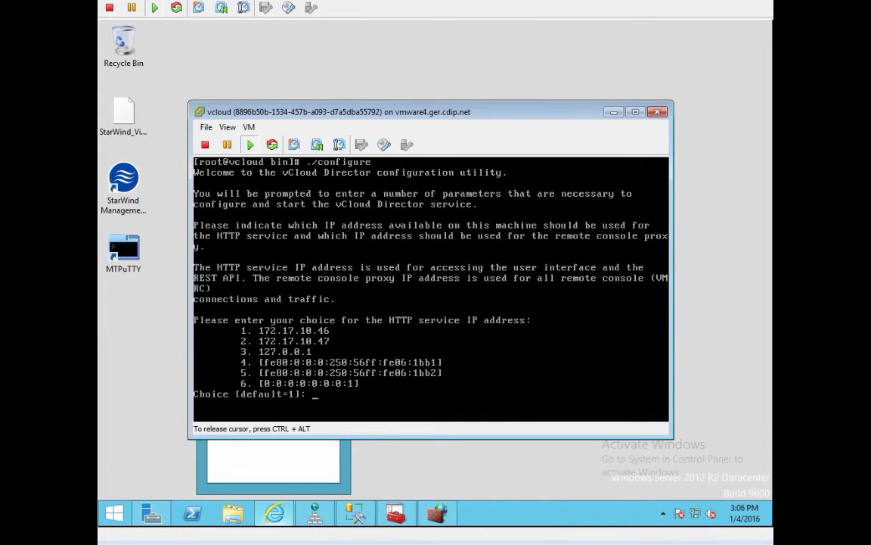
Step: Choose option 1 for both HTTP (172.17.10.46) and console proxy (172.17.10.47) IPs
{"action": "type", "text": "1"}
{"action": "key", "text": "Return"}
{"action": "type", "text": "1"}
{"action": "key", "text": "Return"}
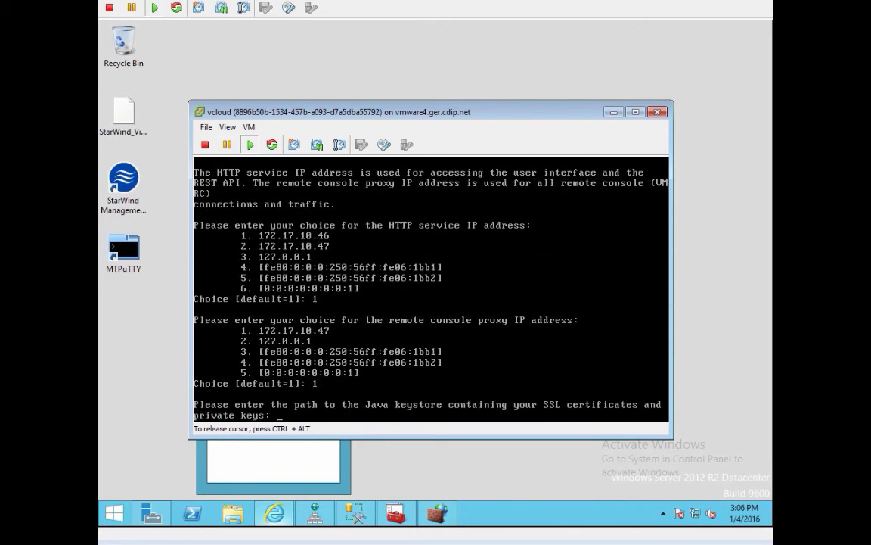
Step: Use keystore /tmp/cell.ks and enter its password twice
{"action": "type", "text": "/tmp/cell.ks"}
{"action": "key", "text": "Return"}
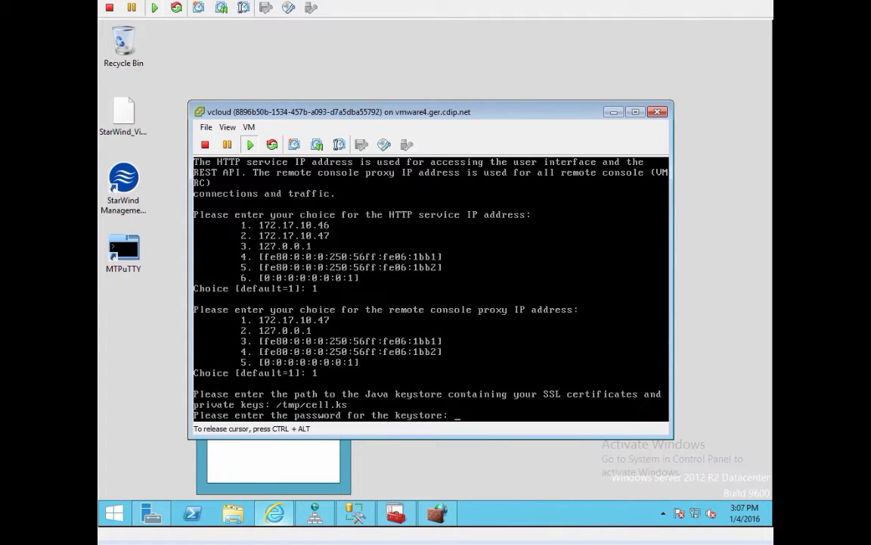
{"action": "key", "text": "Return"}
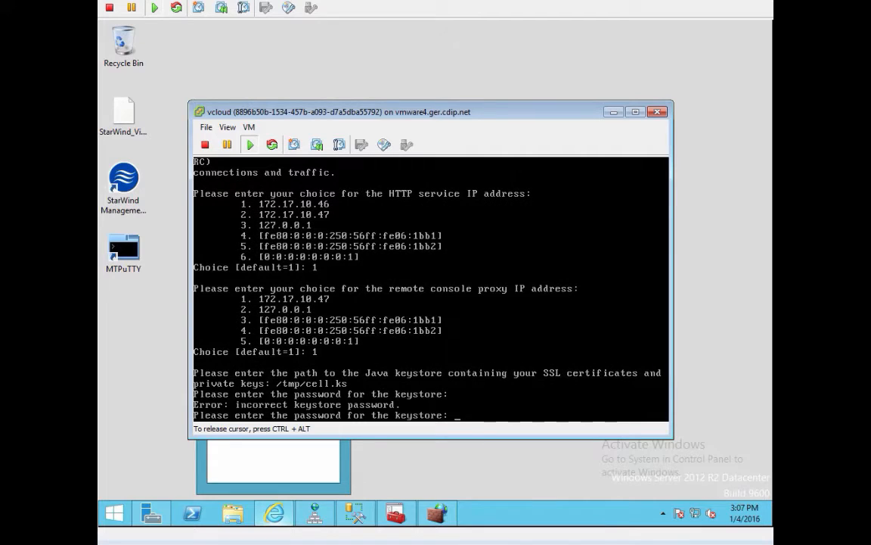
{"action": "key", "text": "Return"}
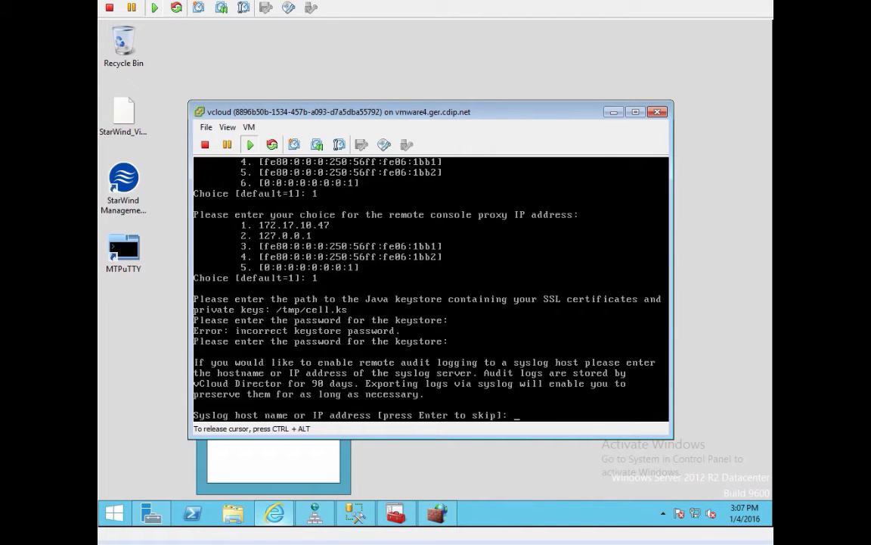
Step: Set syslog host vrli.demosddc.com on the default port 514
{"action": "type", "text": "vrli.demosddc.com"}
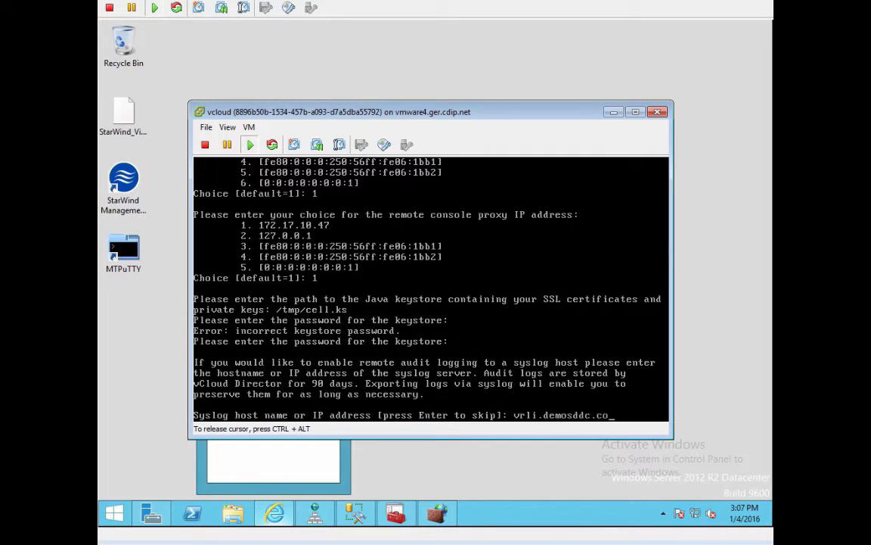
{"action": "key", "text": "Return"}
{"action": "key", "text": "Return"}
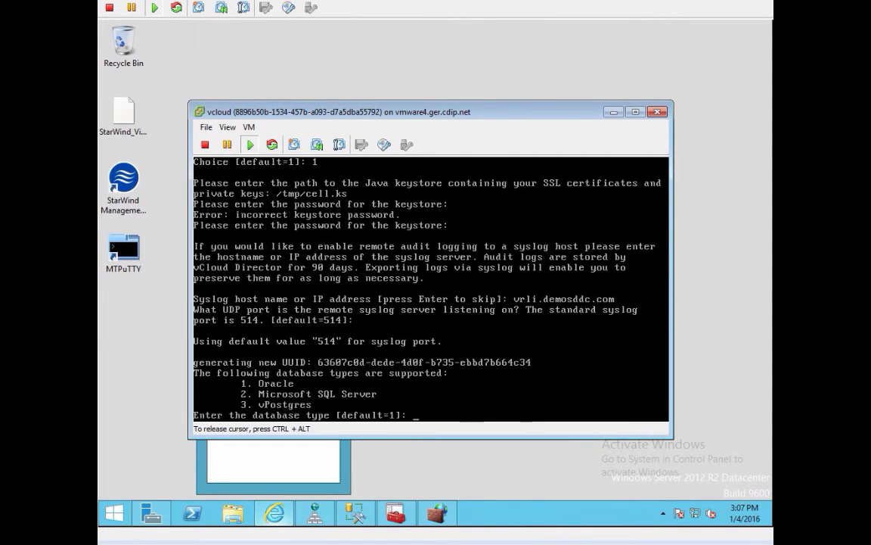
Step: Use SQL Server on dc.demosddc.com, port 1433, database vcloud, user vcloud, and connect
{"action": "type", "text": "2"}
{"action": "key", "text": "Return"}
{"action": "type", "text": "d"}
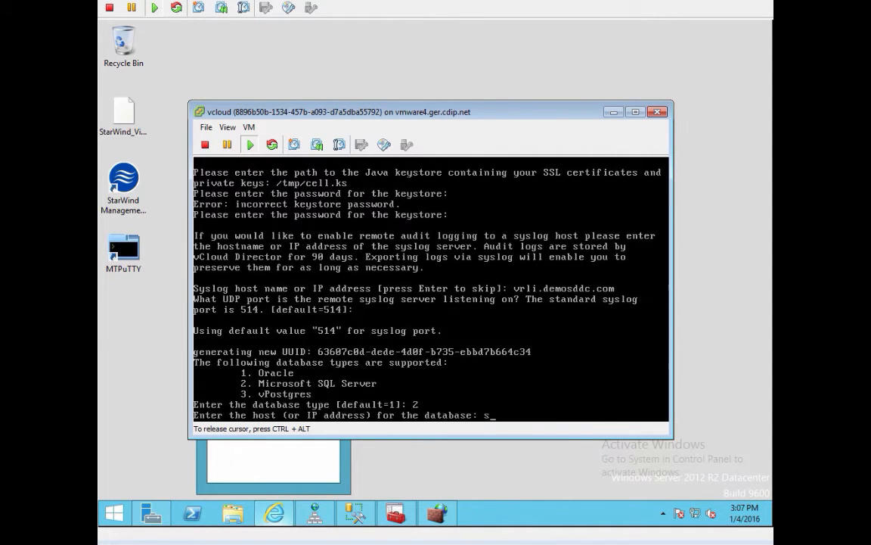
{"action": "type", "text": "c.demosddc.com"}
{"action": "key", "text": "Return"}
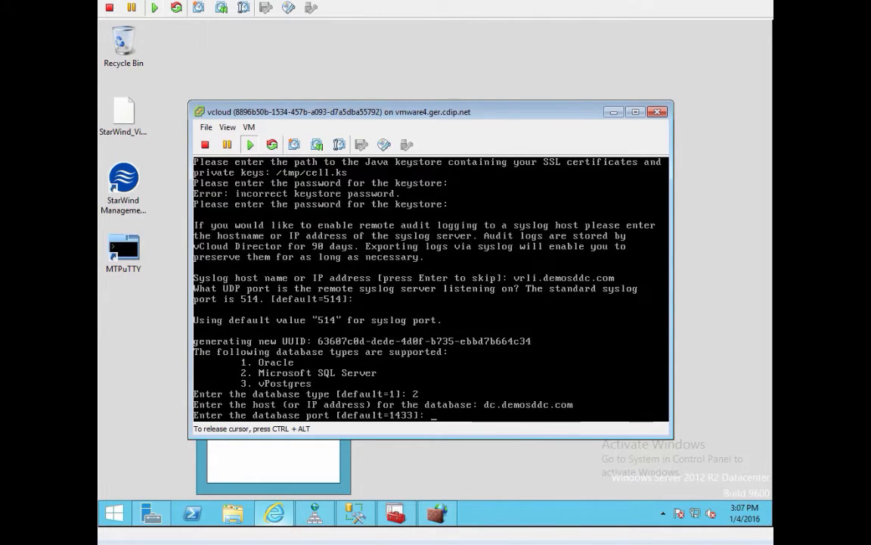
{"action": "key", "text": "Return"}
{"action": "key", "text": "Return"}
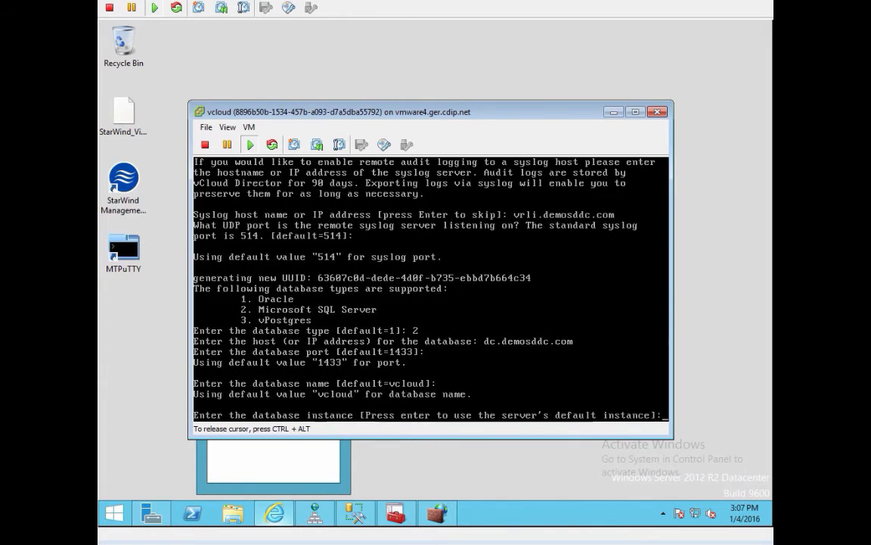
{"action": "key", "text": "Return"}
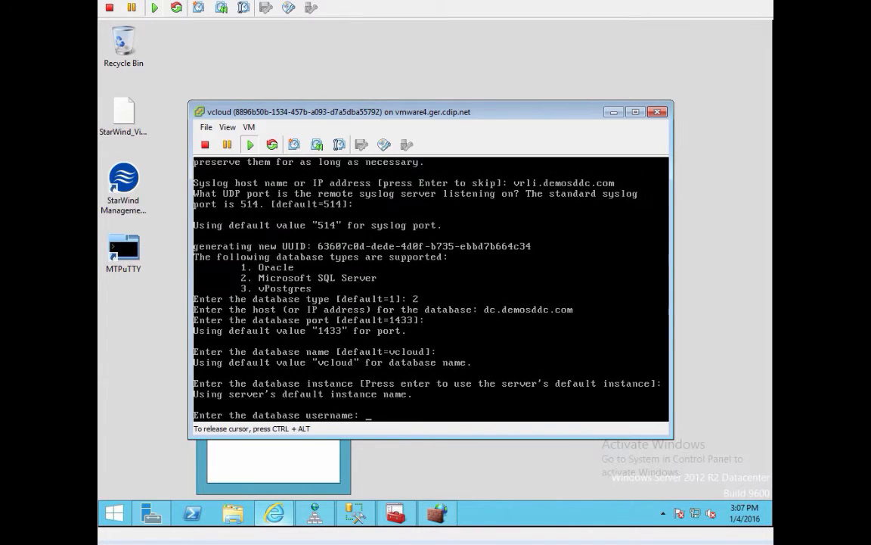
{"action": "type", "text": "vcloud"}
{"action": "key", "text": "Return"}
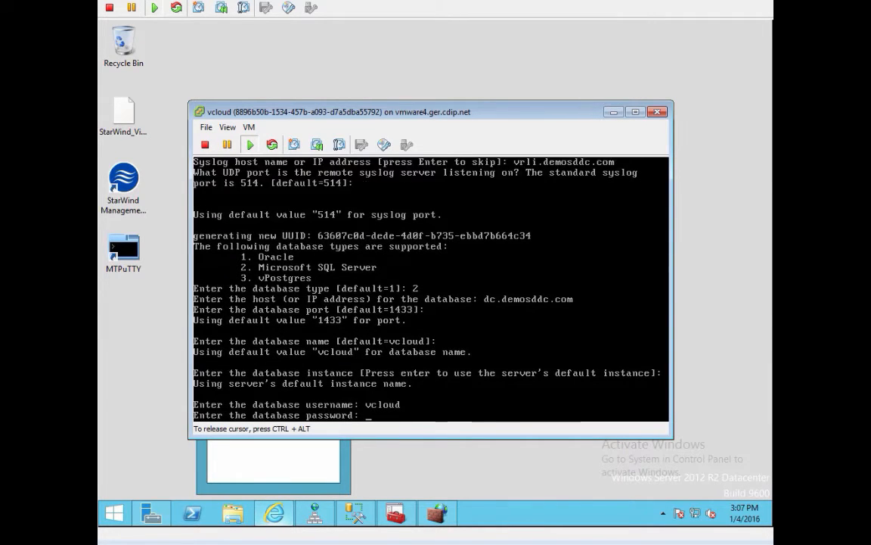
{"action": "key", "text": "Return"}
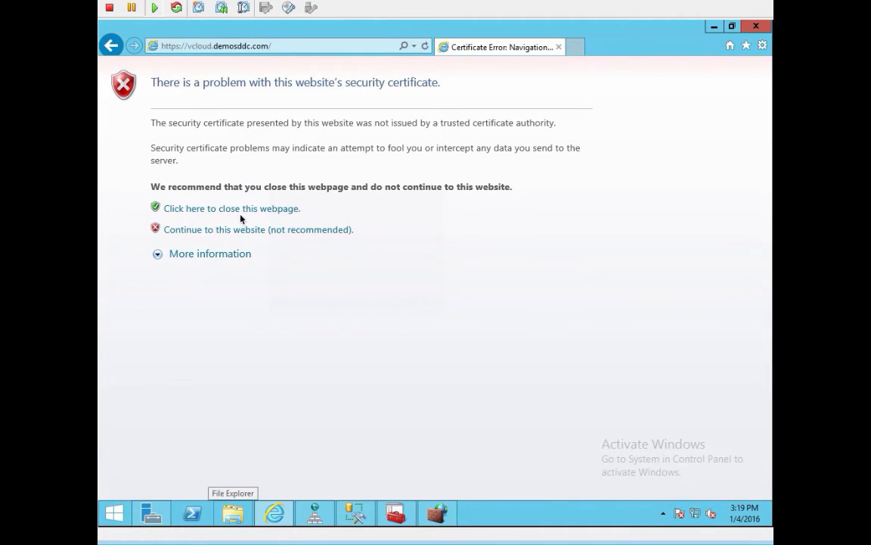
Step: Bypass the certificate warning and accept the license terms in the setup wizard
{"action": "left_click", "coordinate": [235, 230]}
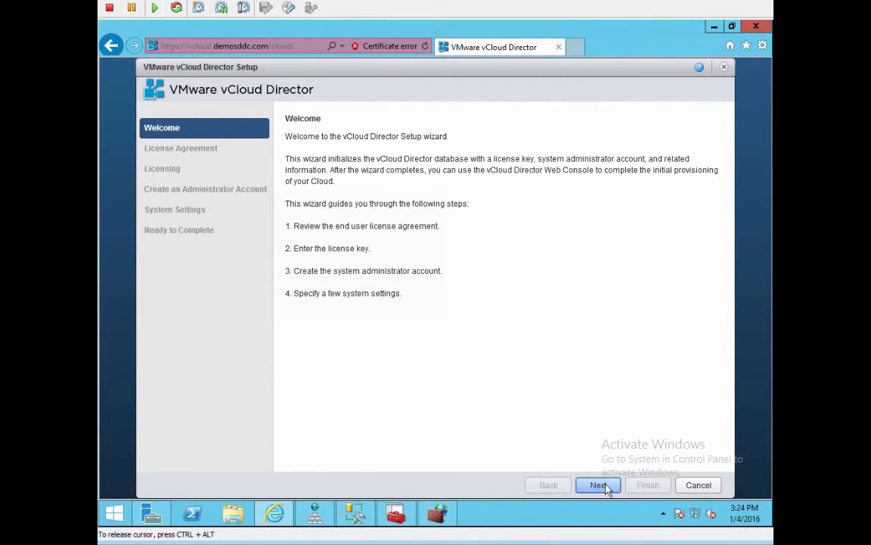
{"action": "left_click", "coordinate": [600, 488]}
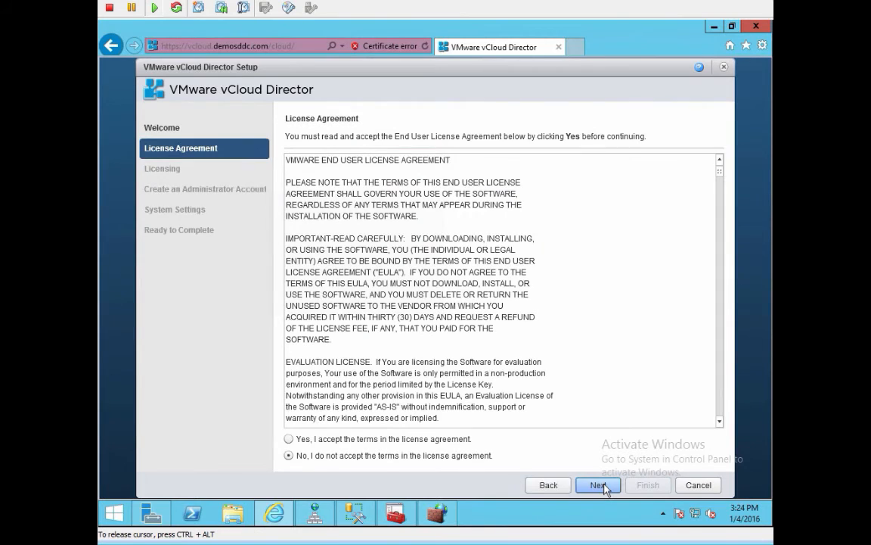
{"action": "left_click", "coordinate": [416, 439]}
{"action": "left_click", "coordinate": [612, 488]}
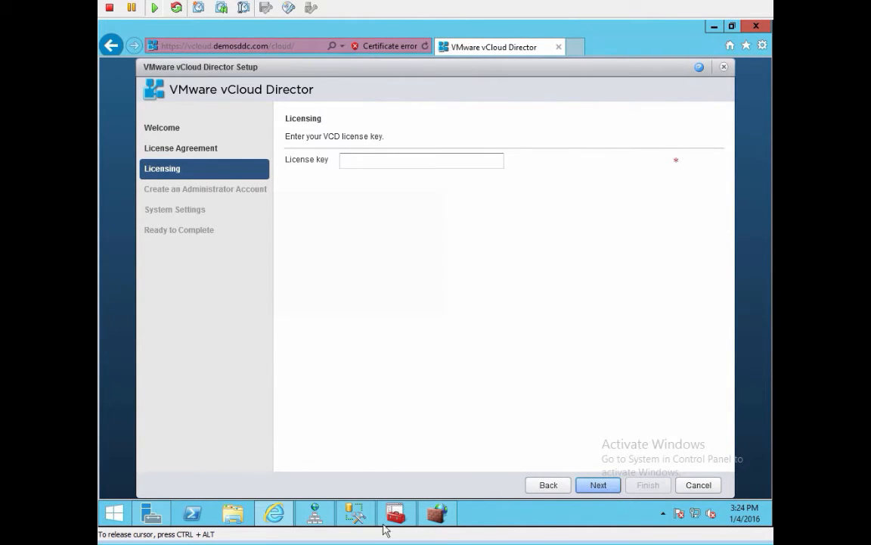
{"action": "mouse_move", "coordinate": [356, 513]}
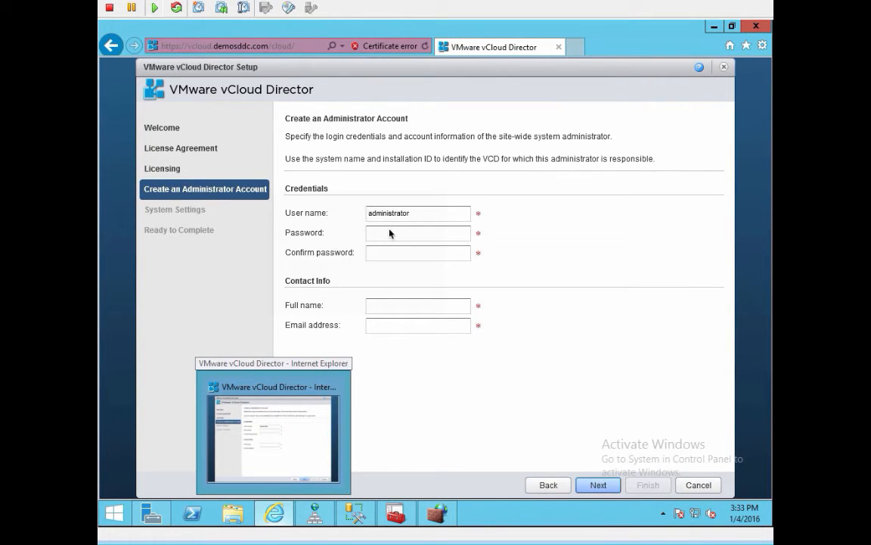
Step: Set and confirm the administrator account password
{"action": "left_click", "coordinate": [397, 232]}
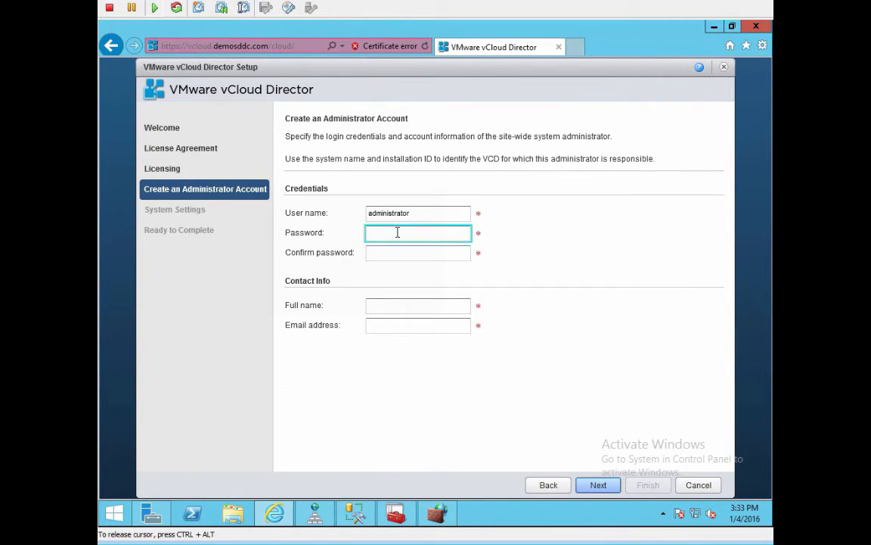
{"action": "type", "text": "*****"}
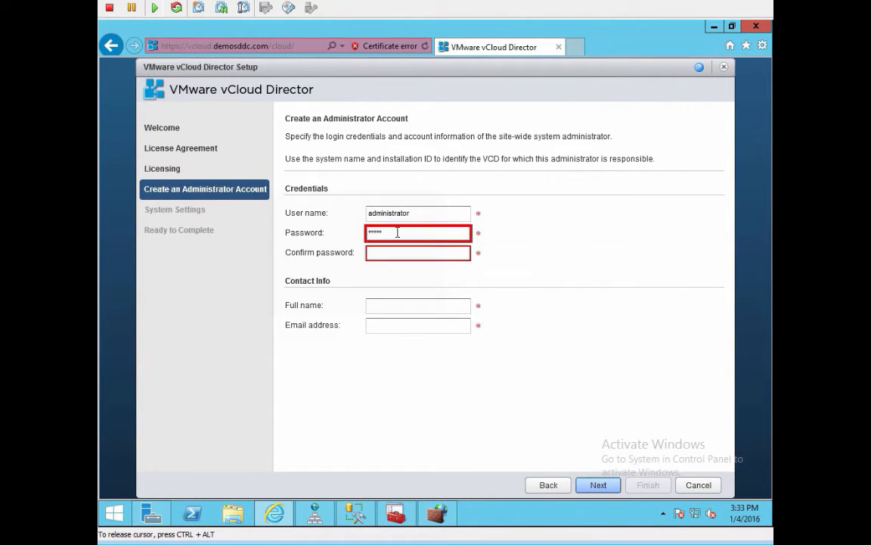
{"action": "type", "text": "*****"}
{"action": "key", "text": "Tab"}
{"action": "type", "text": "*"}
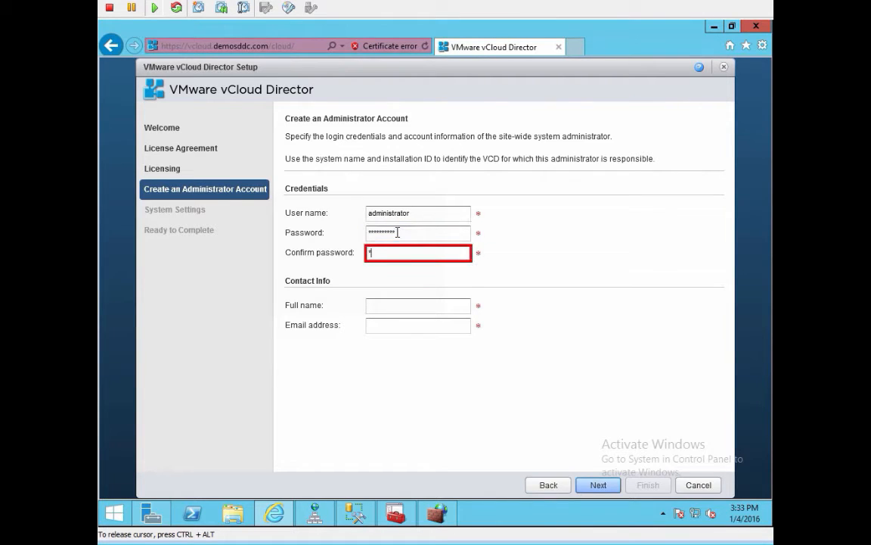
{"action": "type", "text": "*********"}
{"action": "key", "text": "Tab"}
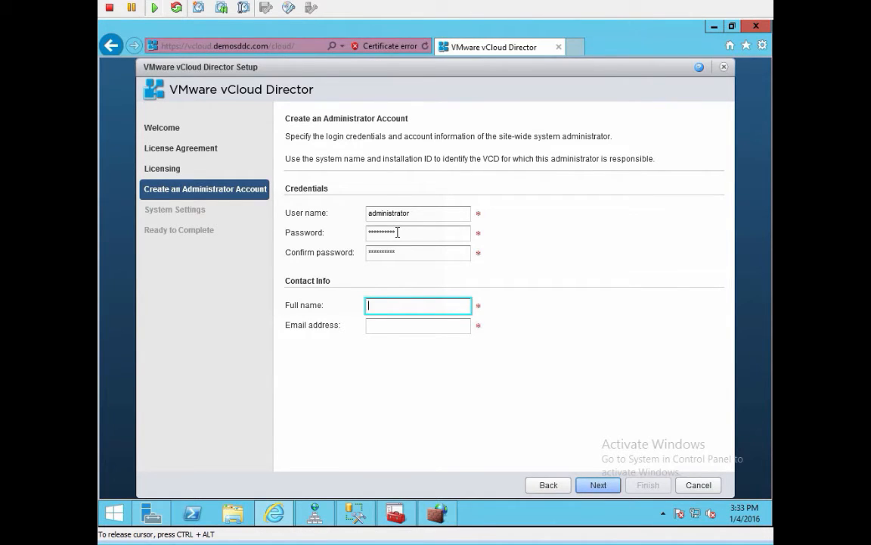
Step: Fill in the administrator's full name and e-mail, then name the system vcloud
{"action": "type", "text": "De"}
{"action": "key", "text": "BackSpace"}
{"action": "type", "text": "demo SDD"}
{"action": "type", "text": "Admin"}
{"action": "type", "text": "team"}
{"action": "key", "text": "Tab"}
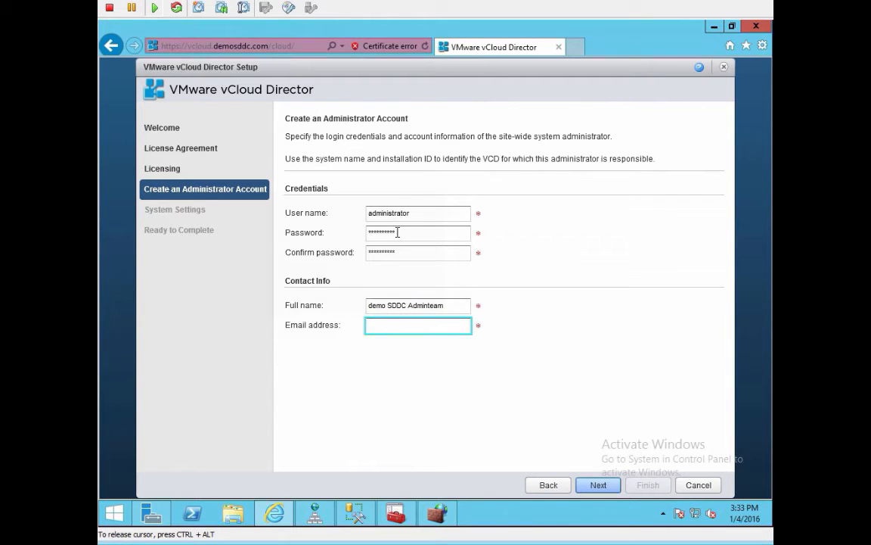
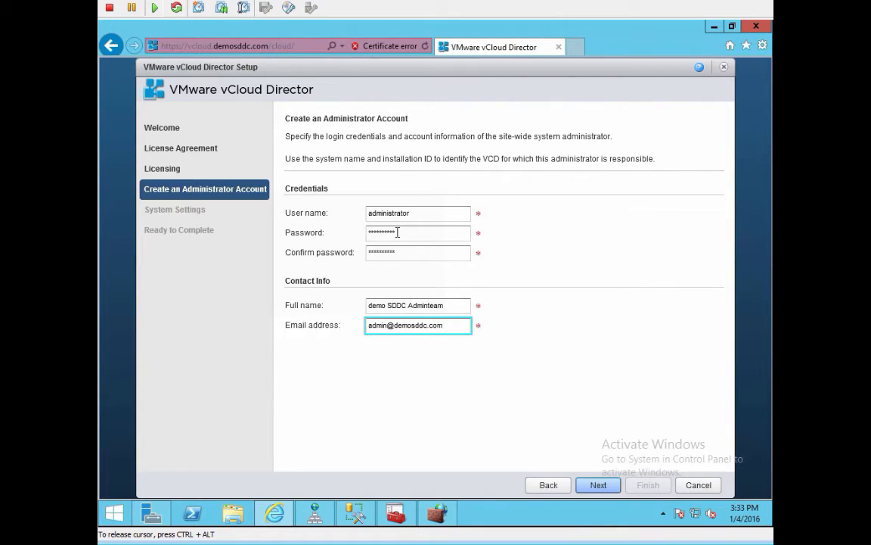
{"action": "left_click", "coordinate": [602, 485]}
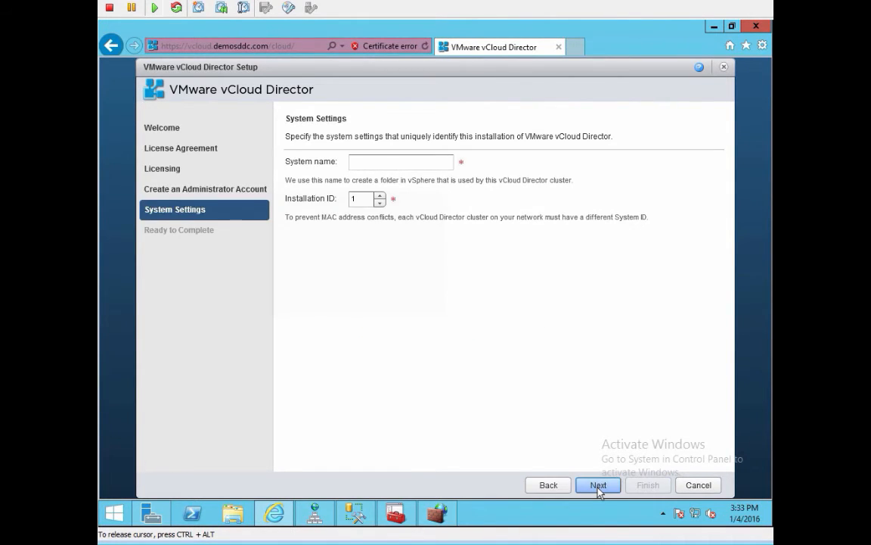
{"action": "left_click", "coordinate": [397, 162]}
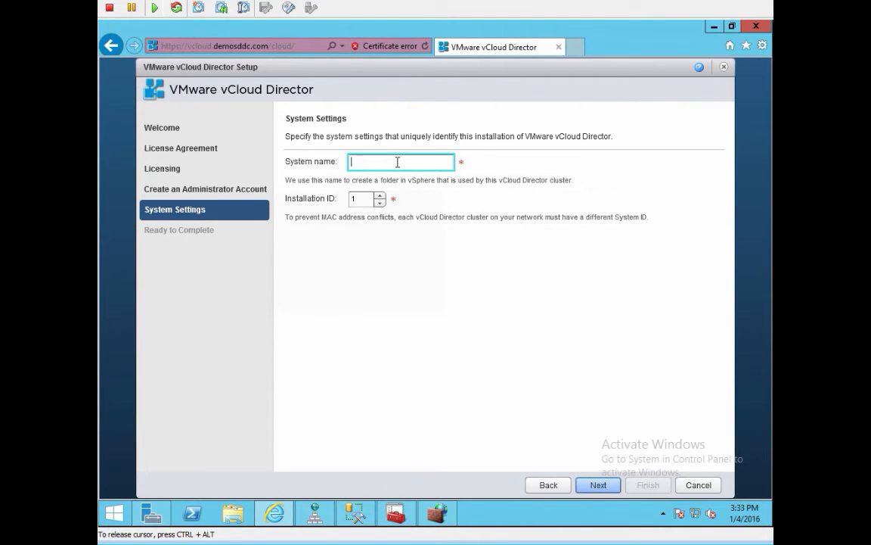
{"action": "type", "text": "vcloud"}
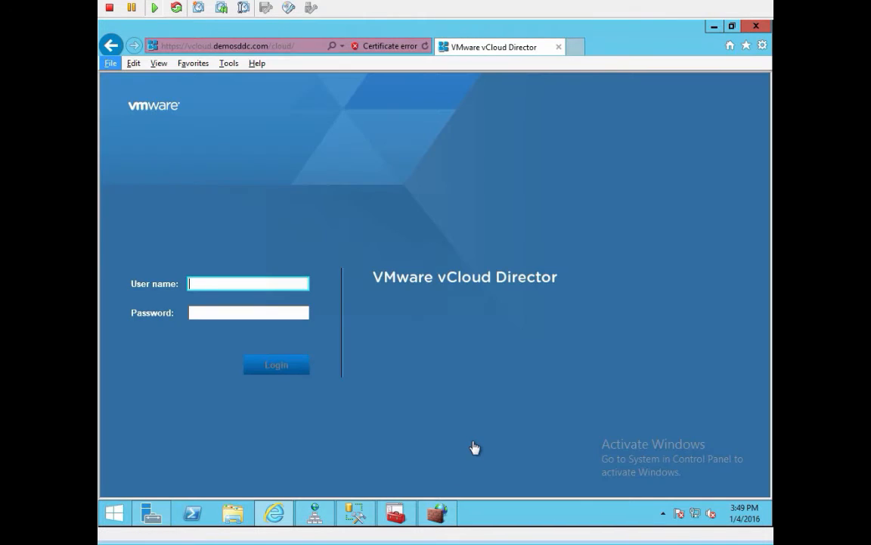
Step: Log in as Administrator with its password, decline saving it, and reload the page
{"action": "left_click", "coordinate": [253, 285]}
{"action": "key", "text": "a"}
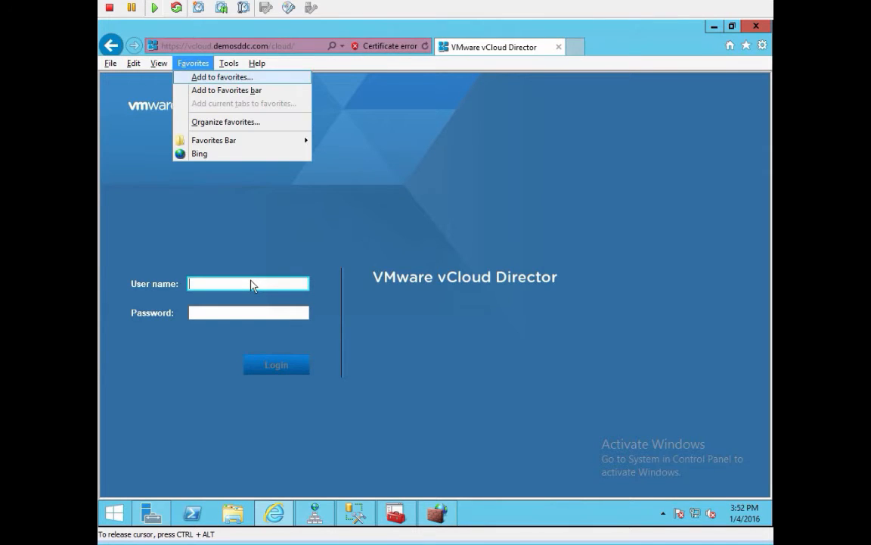
{"action": "left_click", "coordinate": [252, 282]}
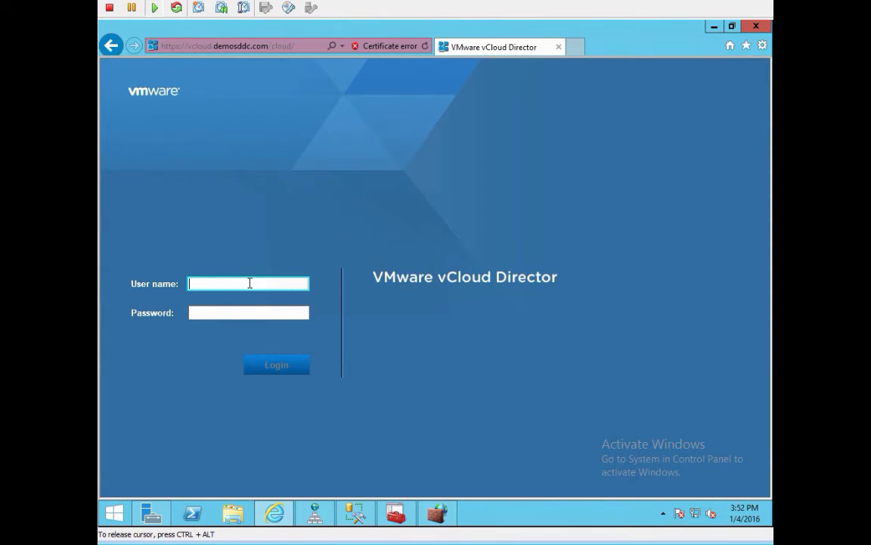
{"action": "type", "text": "Administrator"}
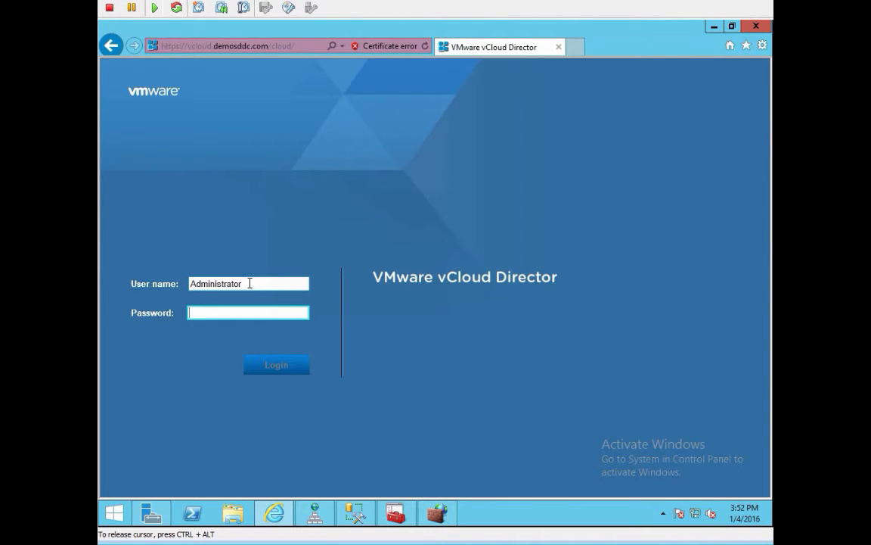
{"action": "key", "text": "Tab"}
{"action": "type", "text": "**********"}
{"action": "key", "text": "Return"}
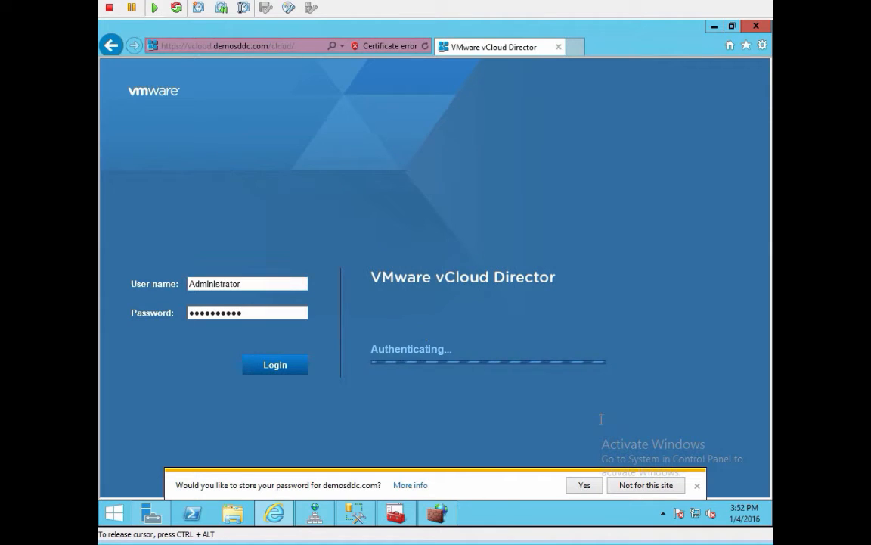
{"action": "left_click", "coordinate": [665, 486]}
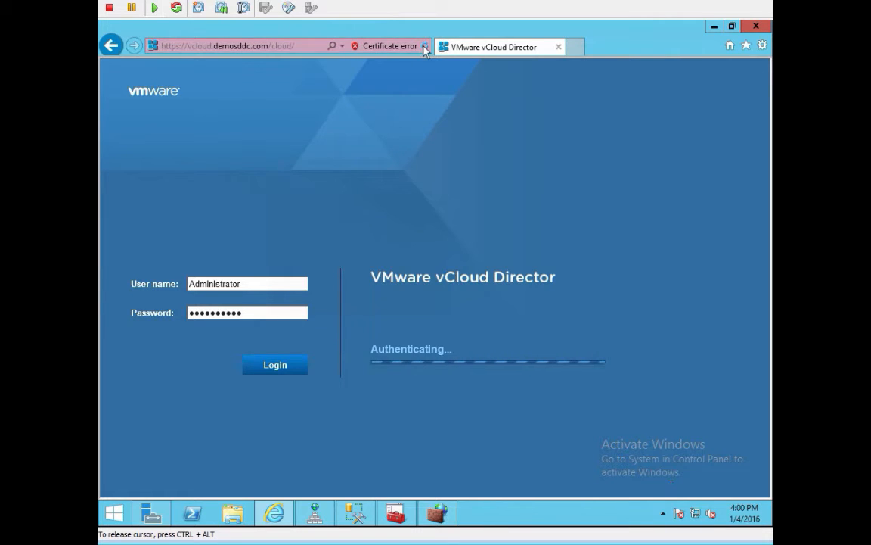
{"action": "left_click", "coordinate": [426, 47]}
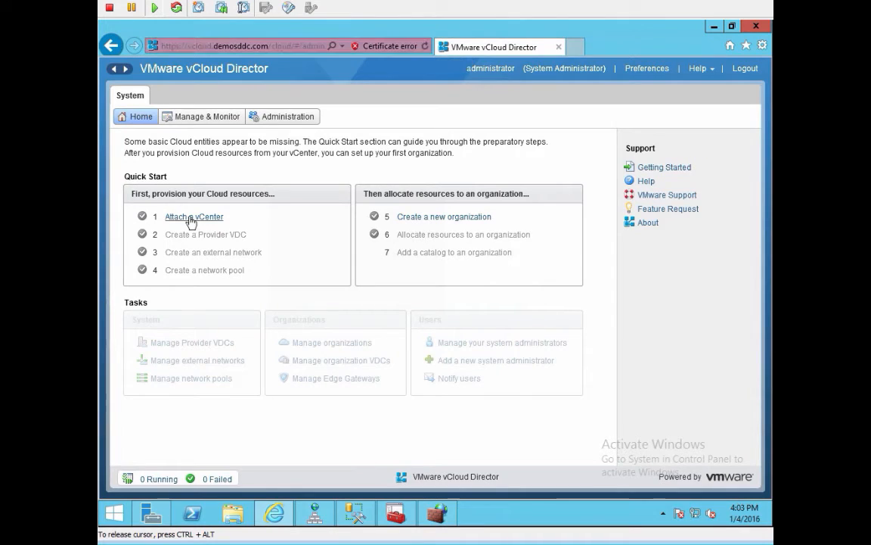
Step: Attach vCenter vcva.demosddc.com with the vSphere SSO administrator credentials, named vcva-demosddc
{"action": "left_click", "coordinate": [190, 218]}
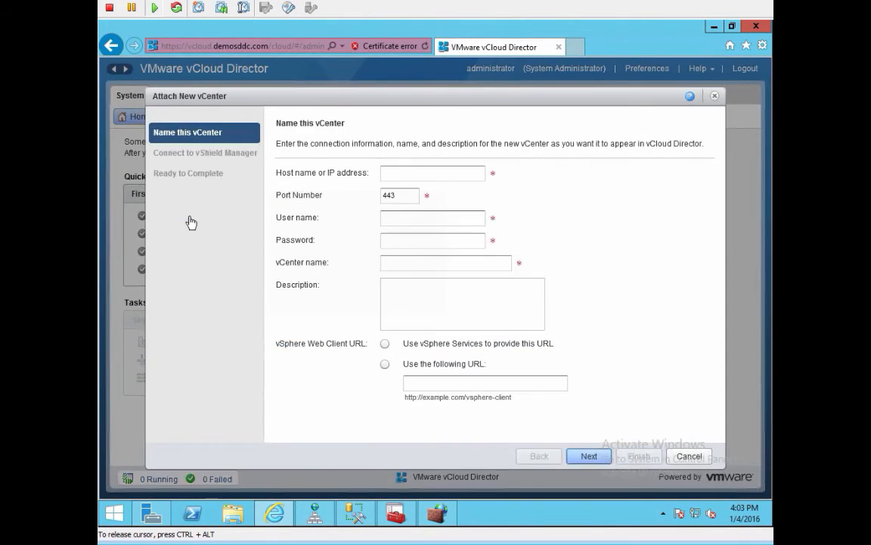
{"action": "left_click", "coordinate": [429, 173]}
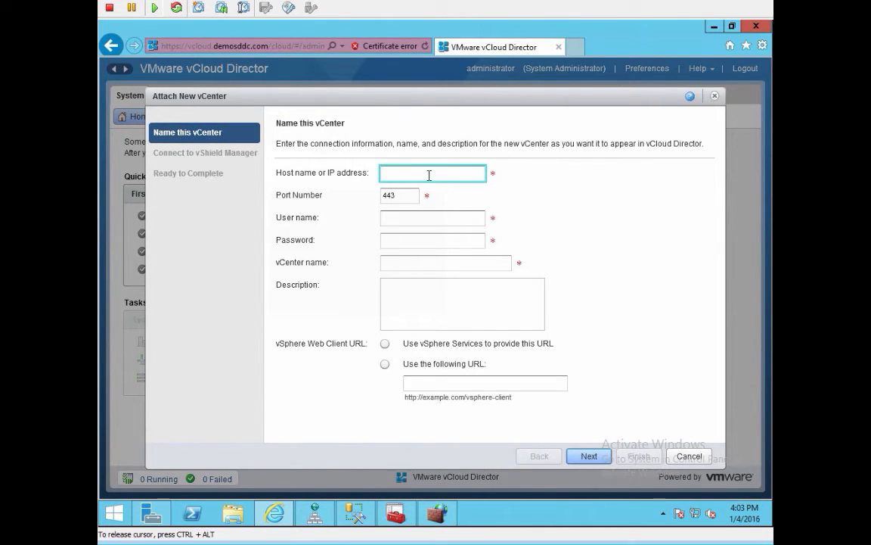
{"action": "type", "text": "vcva.demosddc.com"}
{"action": "key", "text": "Tab"}
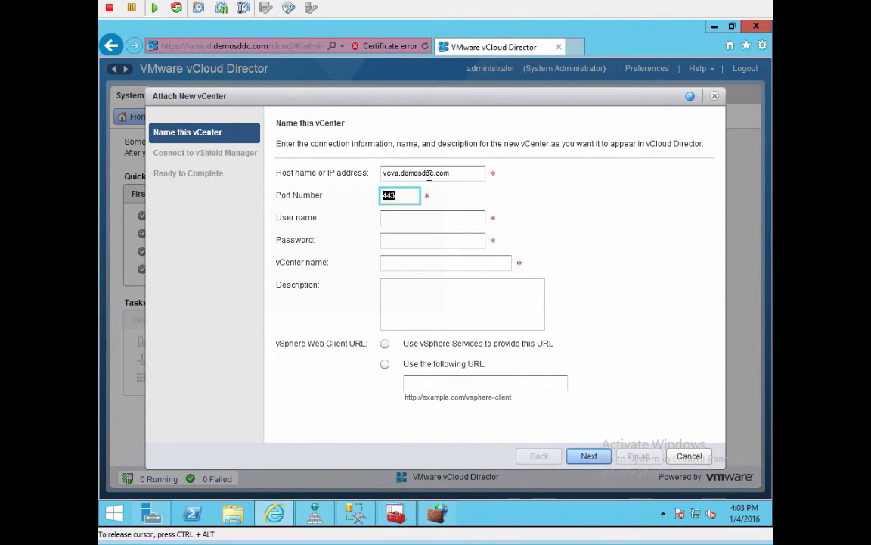
{"action": "key", "text": "Tab"}
{"action": "type", "text": "adminis"}
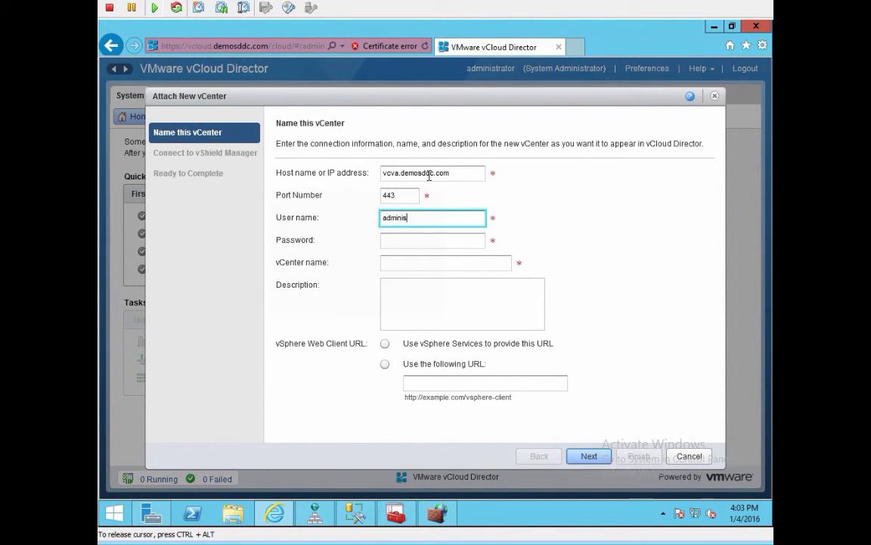
{"action": "type", "text": "trto"}
{"action": "key", "text": "BackSpace"}
{"action": "type", "text": "or@vsphere.local"}
{"action": "key", "text": "Tab"}
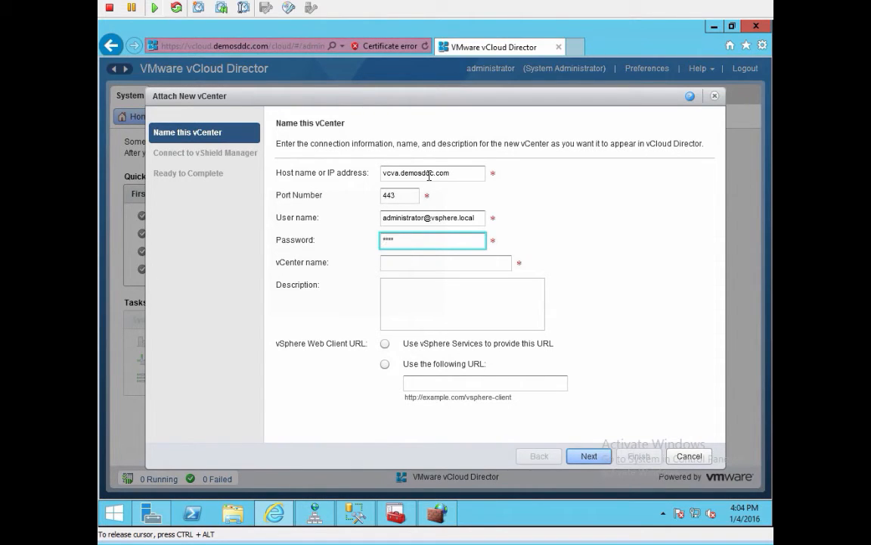
{"action": "type", "text": "*******"}
{"action": "key", "text": "Tab"}
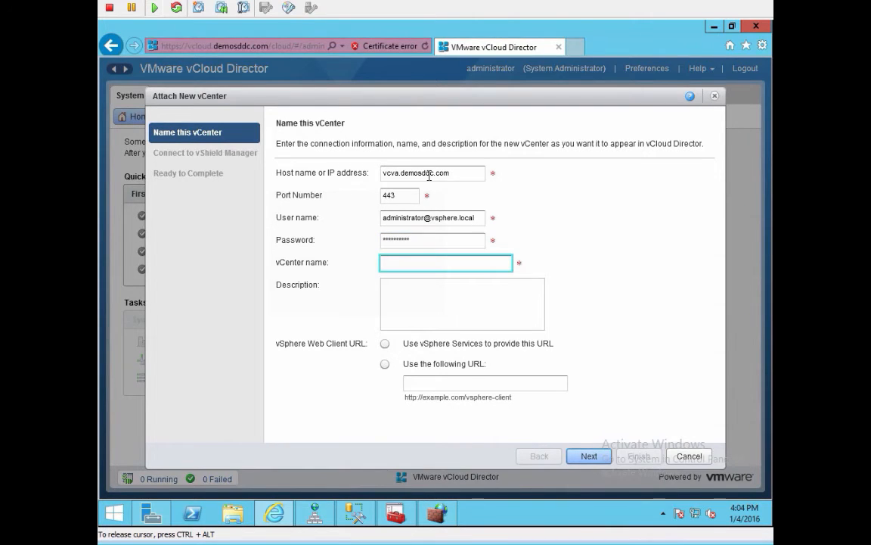
{"action": "type", "text": "vcva-demosddc"}
{"action": "left_click", "coordinate": [385, 344]}
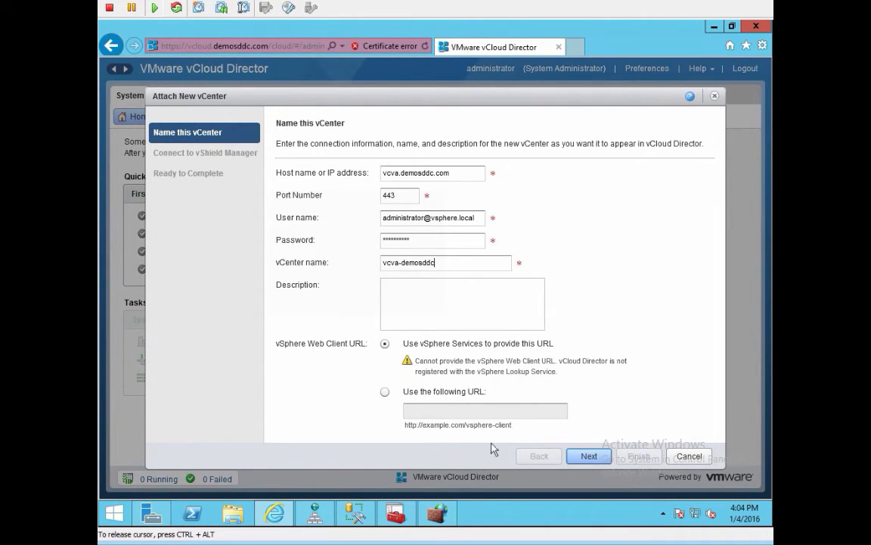
{"action": "left_click", "coordinate": [385, 394]}
{"action": "left_click", "coordinate": [445, 381]}
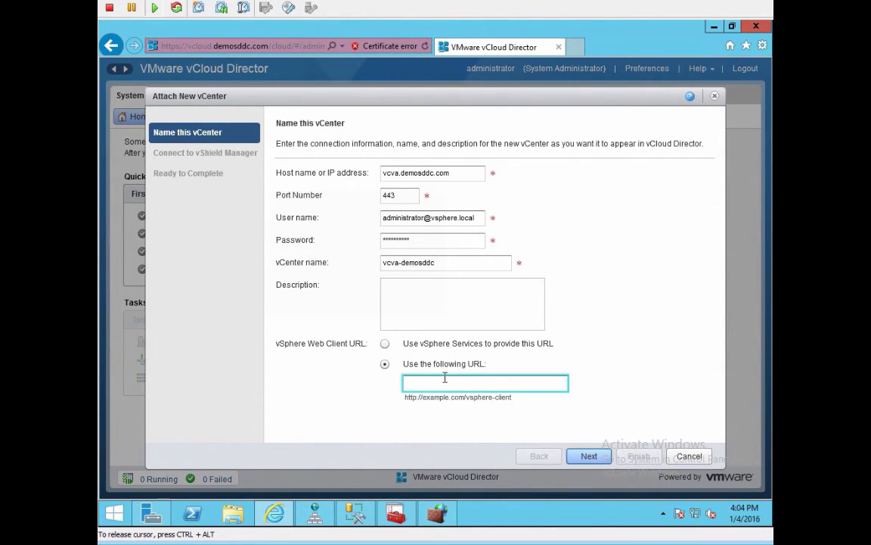
{"action": "type", "text": "https:/"}
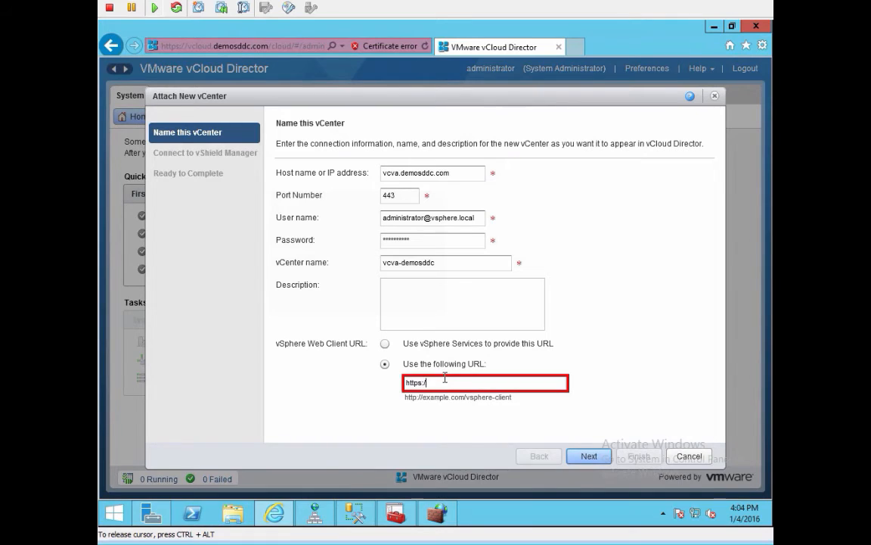
{"action": "type", "text": "/vcva.dem"}
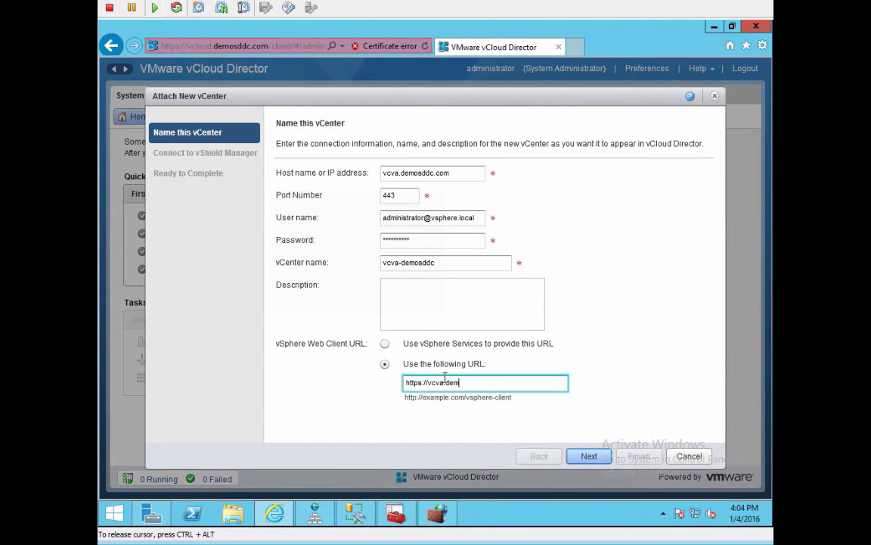
{"action": "type", "text": "osddc.com:9443/vsphere-cli"}
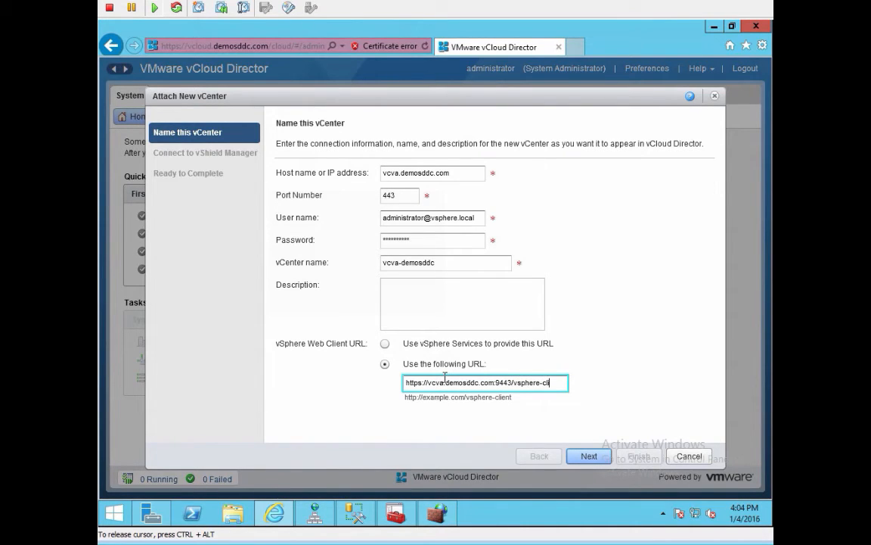
{"action": "type", "text": "ent"}
{"action": "left_click", "coordinate": [602, 457]}
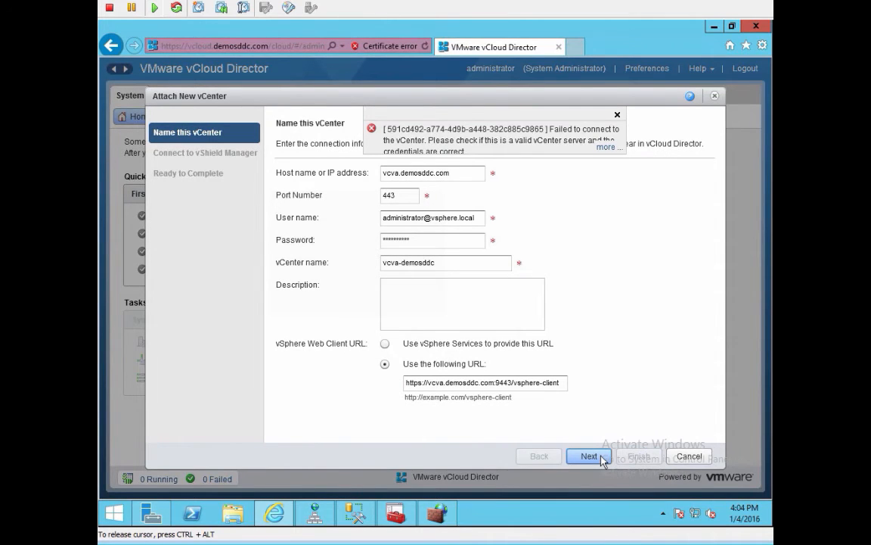
Step: Review the connection error and correct the host name to vcsa.demosddc.com
{"action": "left_click", "coordinate": [604, 147]}
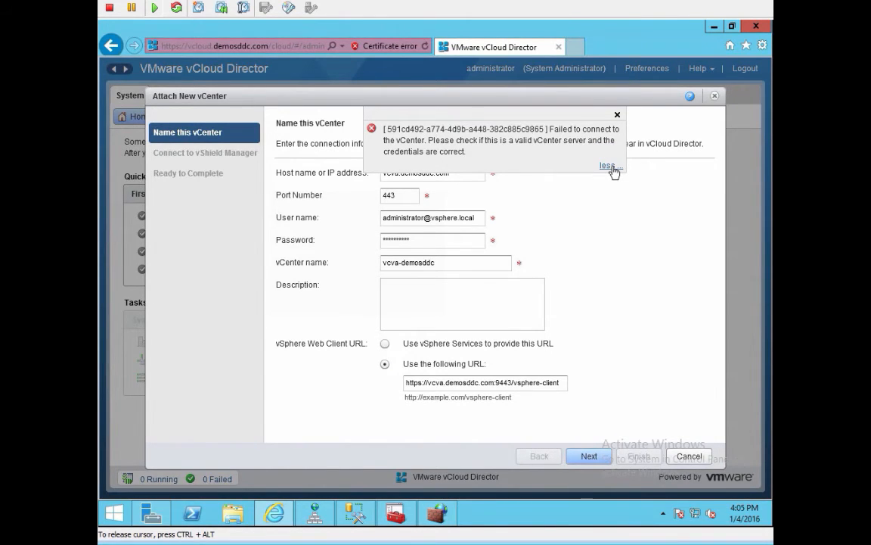
{"action": "left_click", "coordinate": [609, 166]}
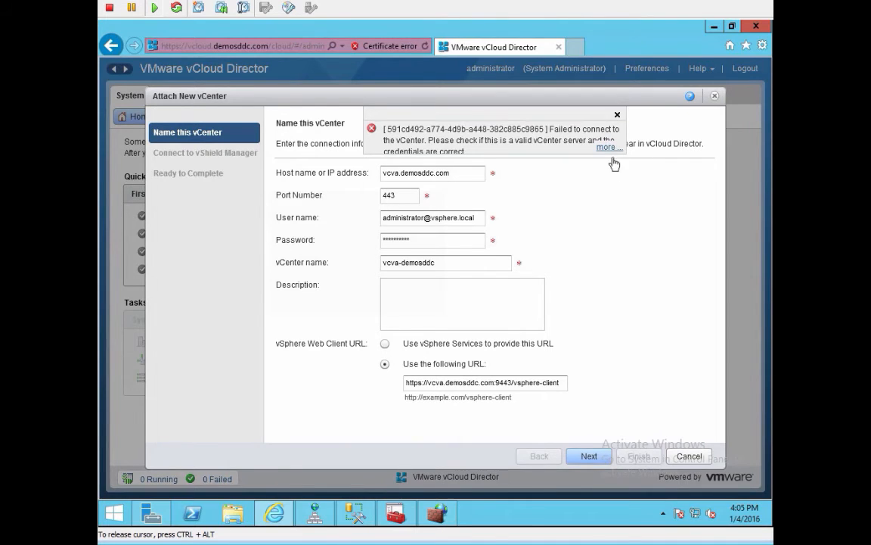
{"action": "left_click", "coordinate": [394, 172]}
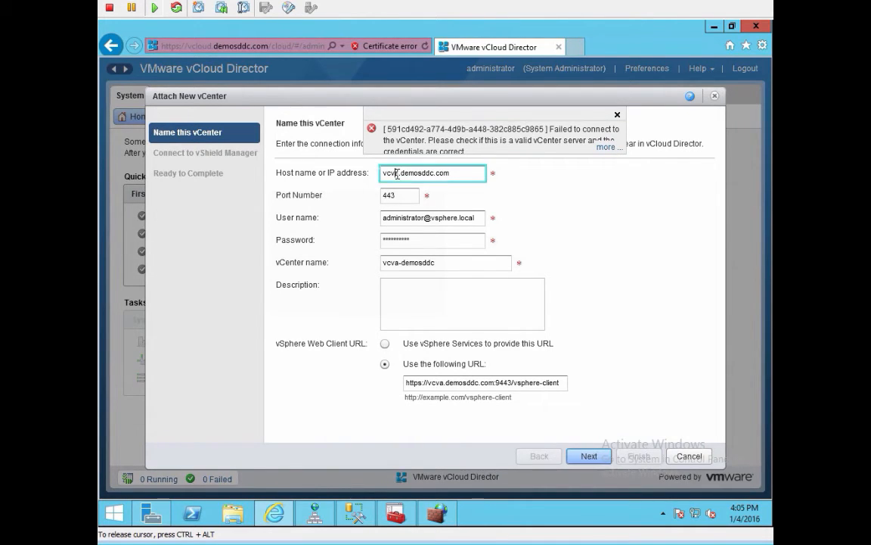
{"action": "key", "text": "BackSpace"}
{"action": "type", "text": "s"}
{"action": "left_click", "coordinate": [617, 116]}
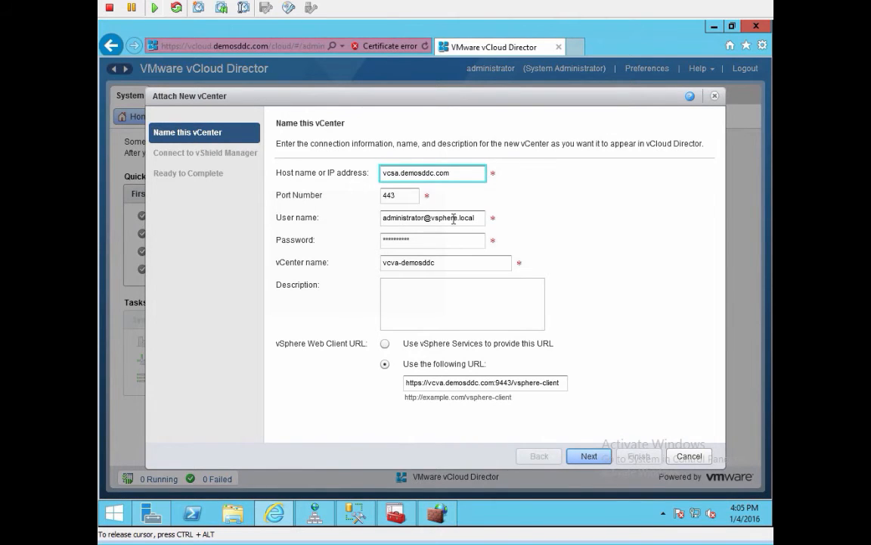
Step: Change the vCenter name and web client URL to vcsa, then resubmit
{"action": "left_click", "coordinate": [395, 265]}
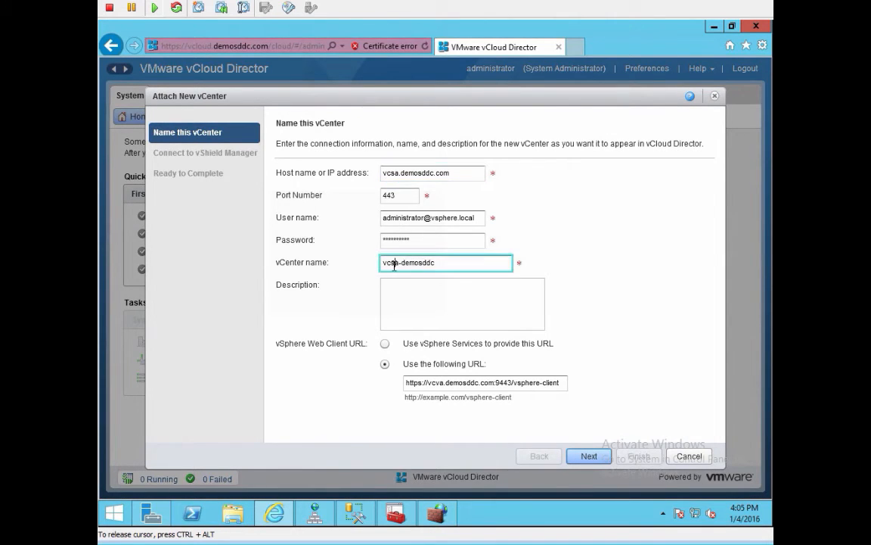
{"action": "left_click", "coordinate": [440, 382]}
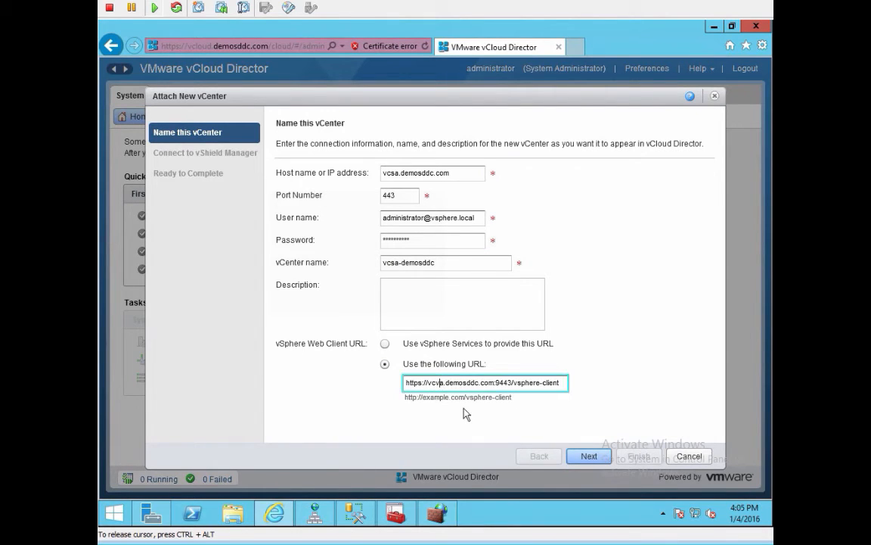
{"action": "key", "text": "BackSpace"}
{"action": "type", "text": "s"}
{"action": "key", "text": "ctrl+alt"}
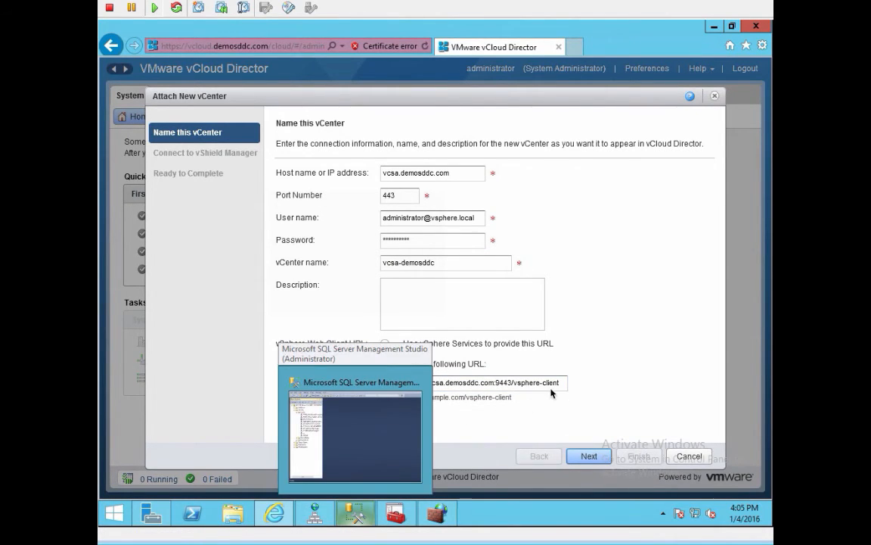
{"action": "left_click", "coordinate": [552, 393]}
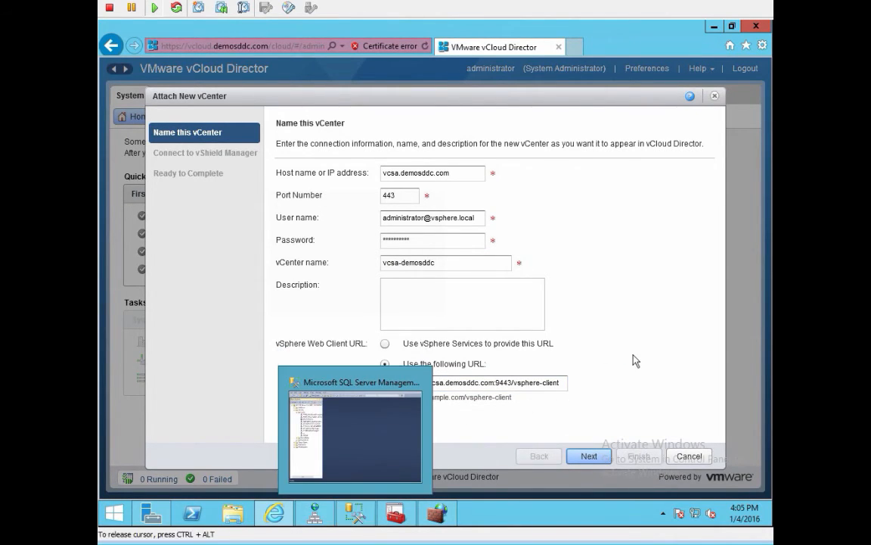
{"action": "left_click", "coordinate": [595, 458]}
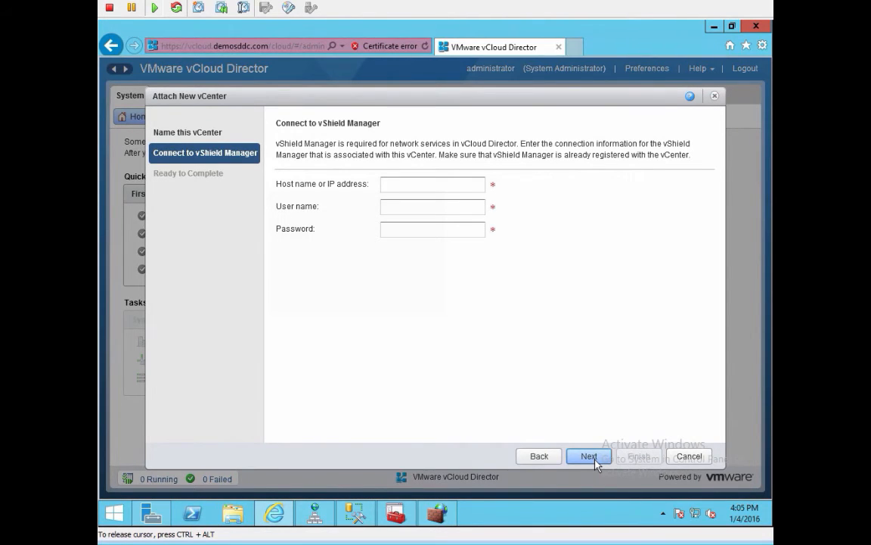
Step: Connect vShield Manager nsx-mgr-a01.demosddc.com with user admin and its password
{"action": "left_click", "coordinate": [428, 184]}
{"action": "type", "text": "nsx-mgr-"}
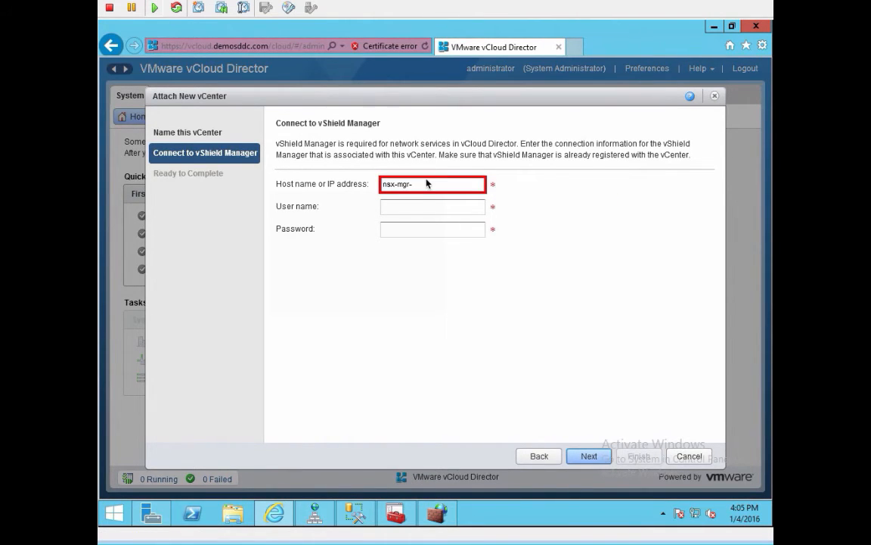
{"action": "mouse_move", "coordinate": [274, 514]}
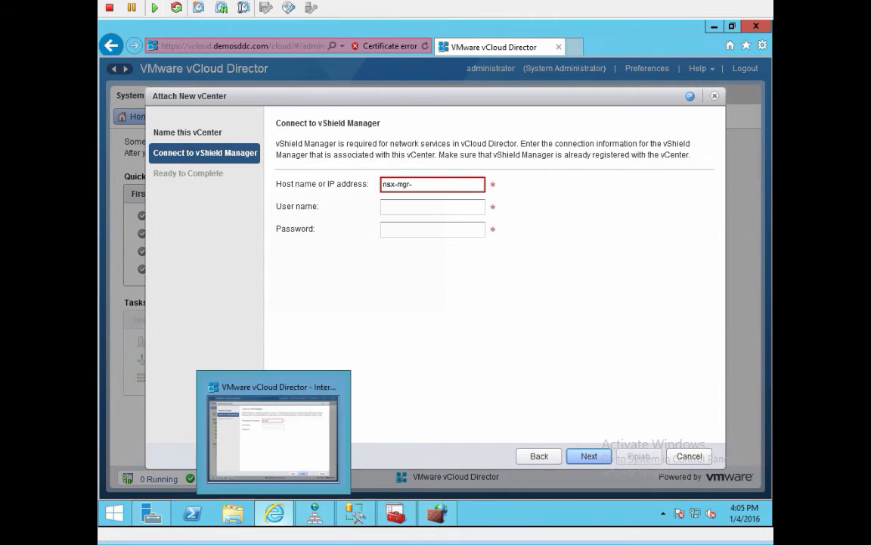
{"action": "left_click", "coordinate": [459, 184]}
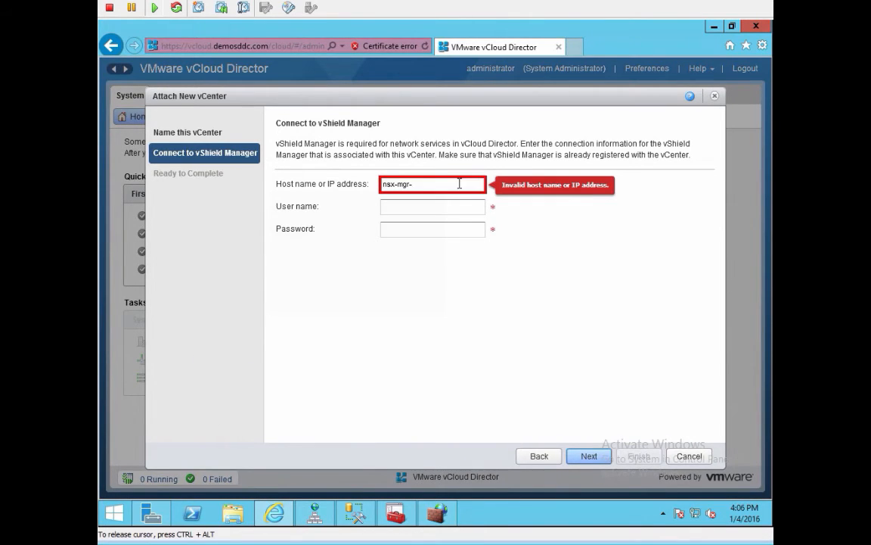
{"action": "type", "text": "a01.demosd"}
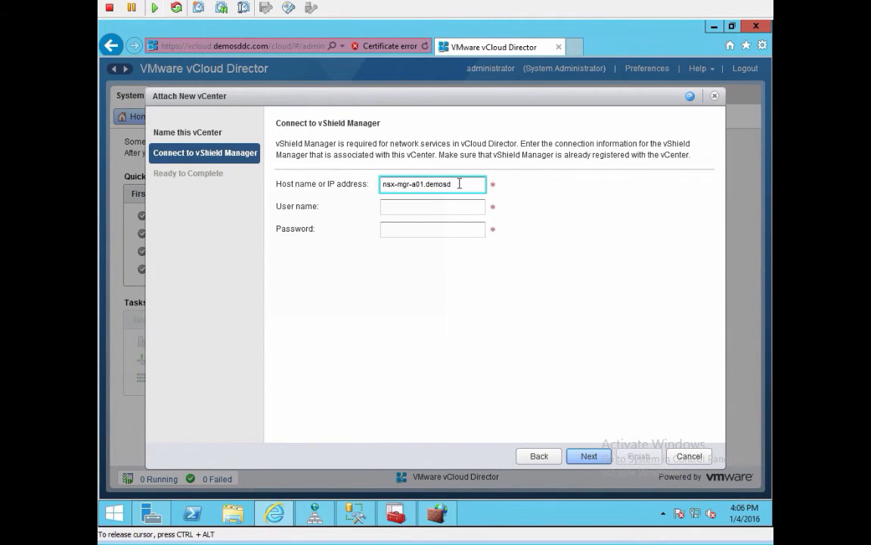
{"action": "type", "text": "dc.com"}
{"action": "key", "text": "Tab"}
{"action": "type", "text": "admin"}
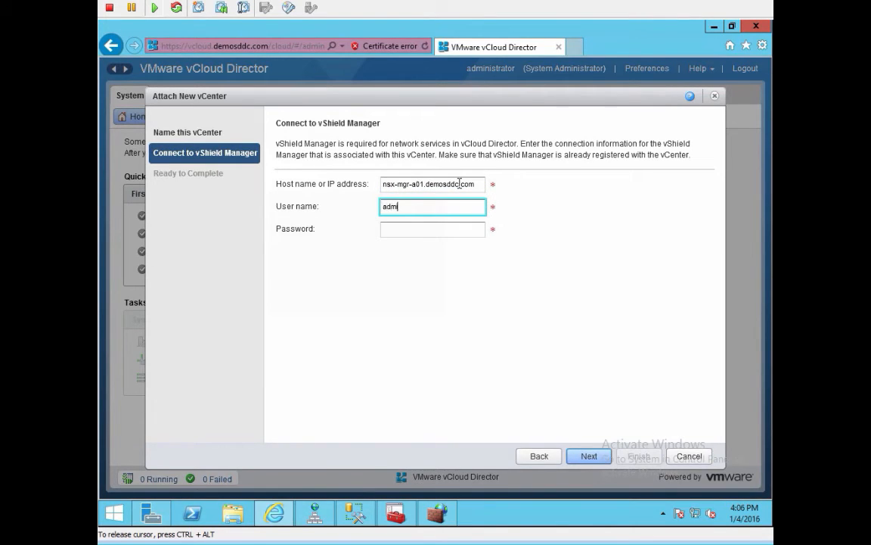
{"action": "key", "text": "Tab"}
{"action": "type", "text": "**********"}
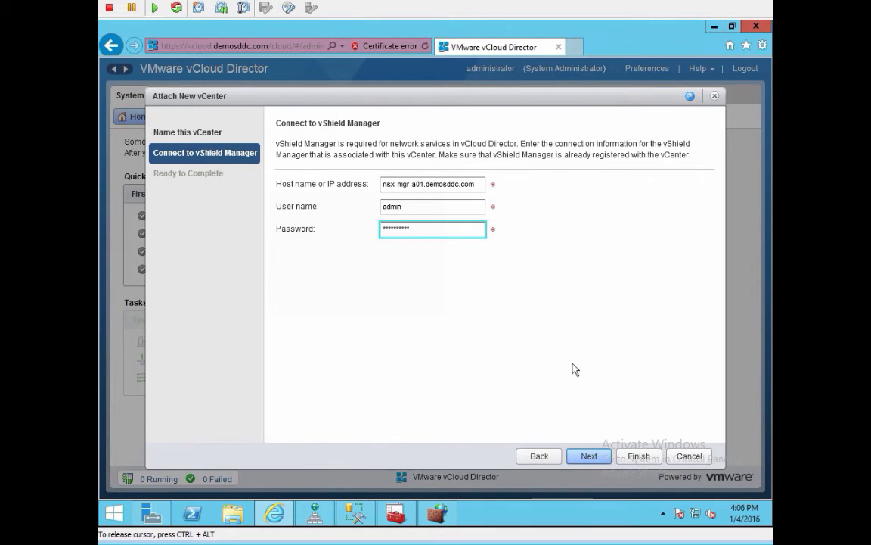
{"action": "left_click", "coordinate": [588, 456]}
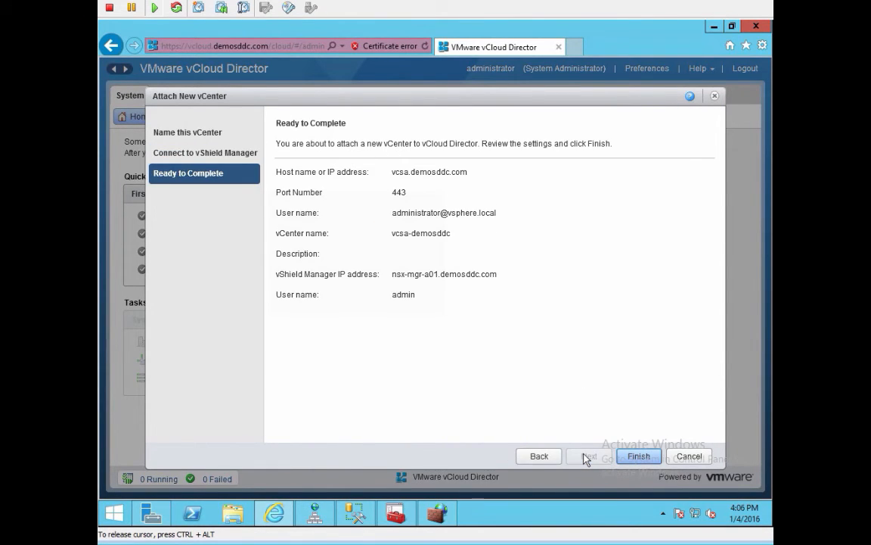
Step: Finish attaching vCenter vcsa-demosddc with its vShield Manager to vCloud Director
{"action": "left_click", "coordinate": [636, 456]}
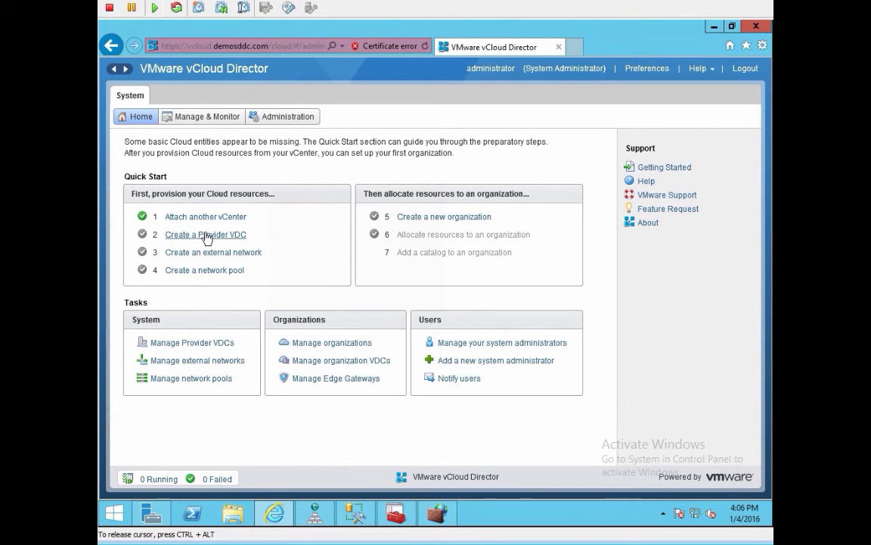
{"action": "mouse_move", "coordinate": [315, 513]}
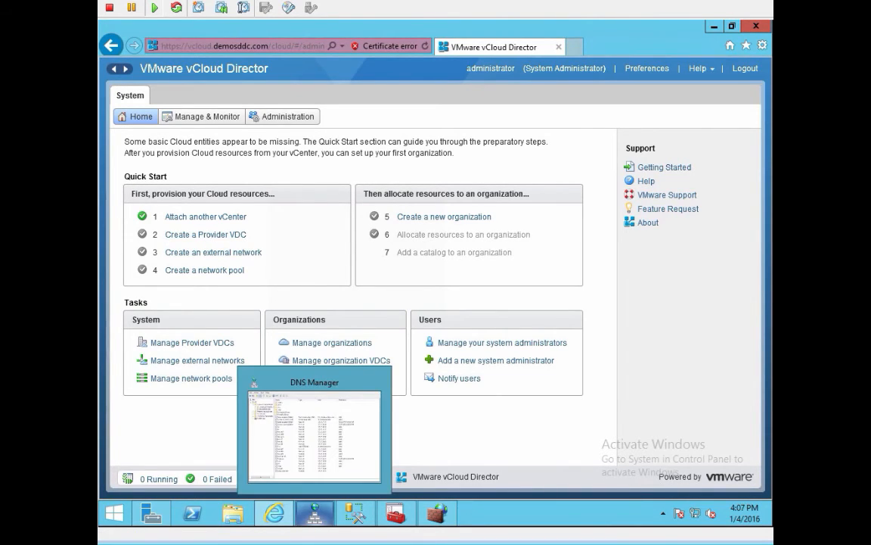
Step: Start a provider VDC named pVDC-demosddc with Hardware Version 10
{"action": "left_click", "coordinate": [206, 234]}
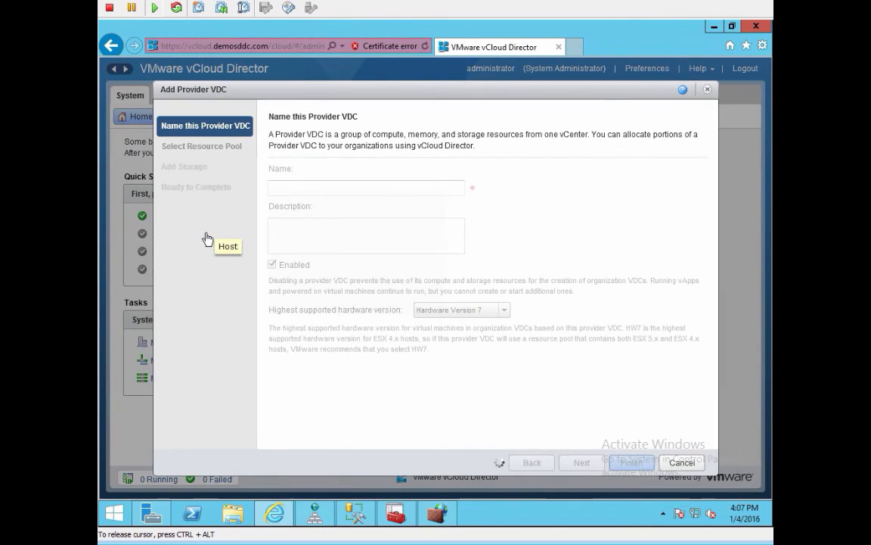
{"action": "left_click", "coordinate": [322, 188]}
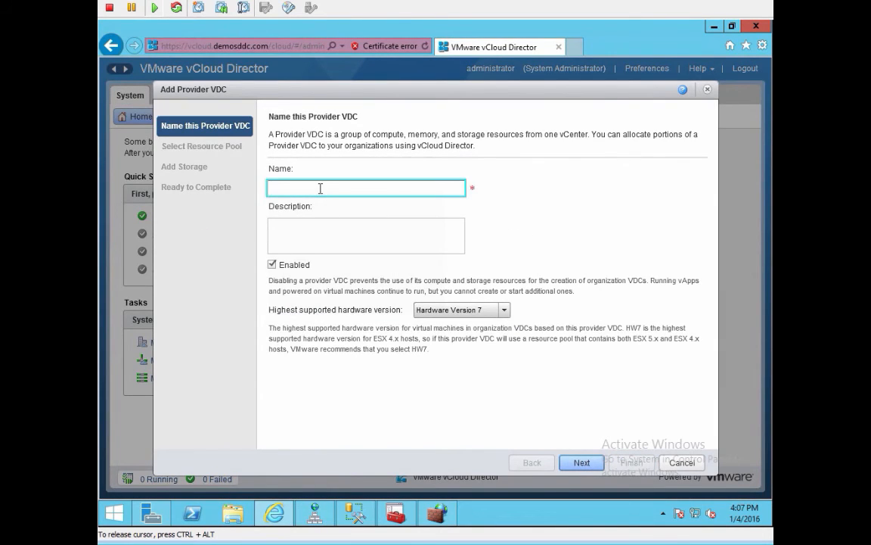
{"action": "type", "text": "pvdc"}
{"action": "key", "text": "BackSpace"}
{"action": "key", "text": "BackSpace"}
{"action": "key", "text": "BackSpace"}
{"action": "type", "text": "VDC-demosddc"}
{"action": "left_click", "coordinate": [481, 311]}
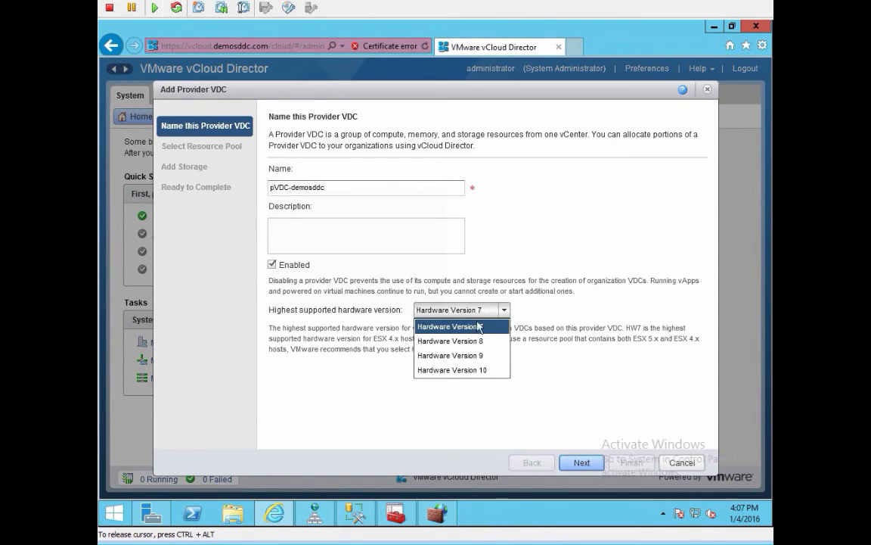
{"action": "left_click", "coordinate": [462, 368]}
{"action": "left_click", "coordinate": [582, 463]}
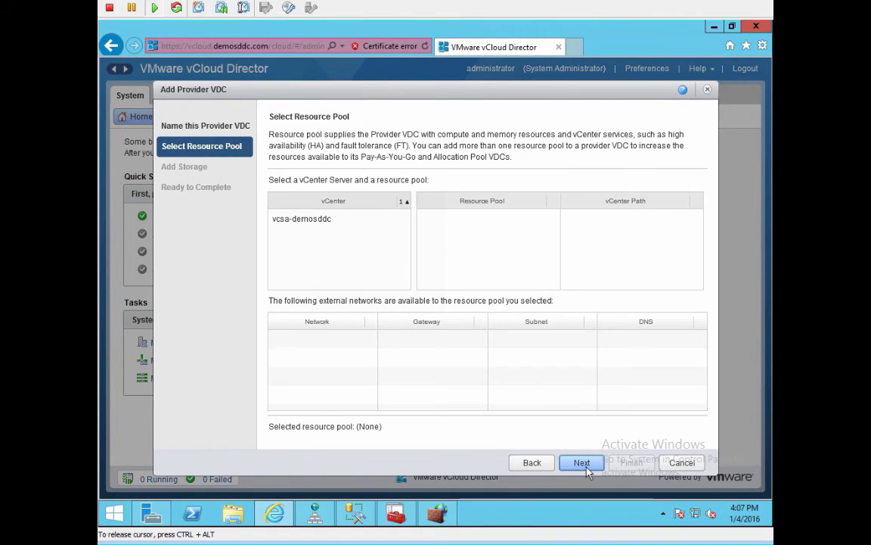
Step: Back the provider VDC with Res-Cluster on vcsa-demosddc and add the * (Any) storage policy
{"action": "left_click", "coordinate": [330, 219]}
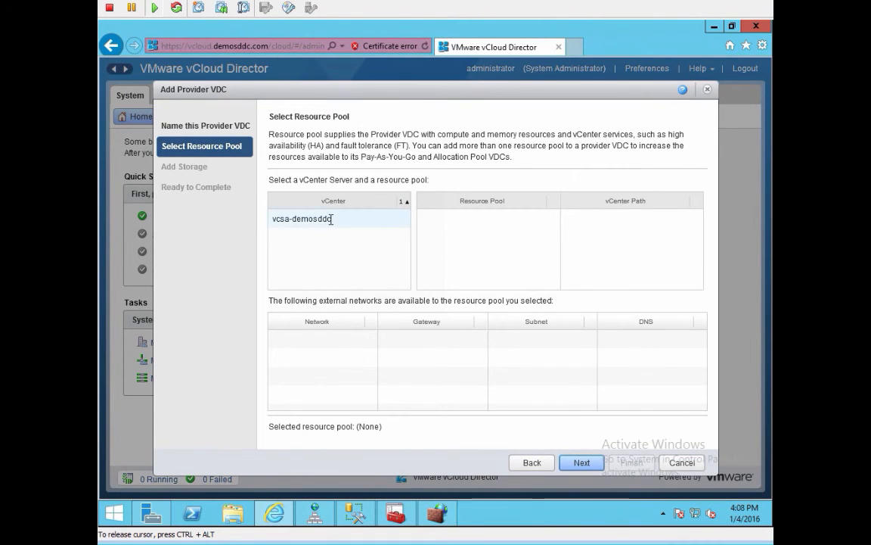
{"action": "left_click", "coordinate": [464, 239]}
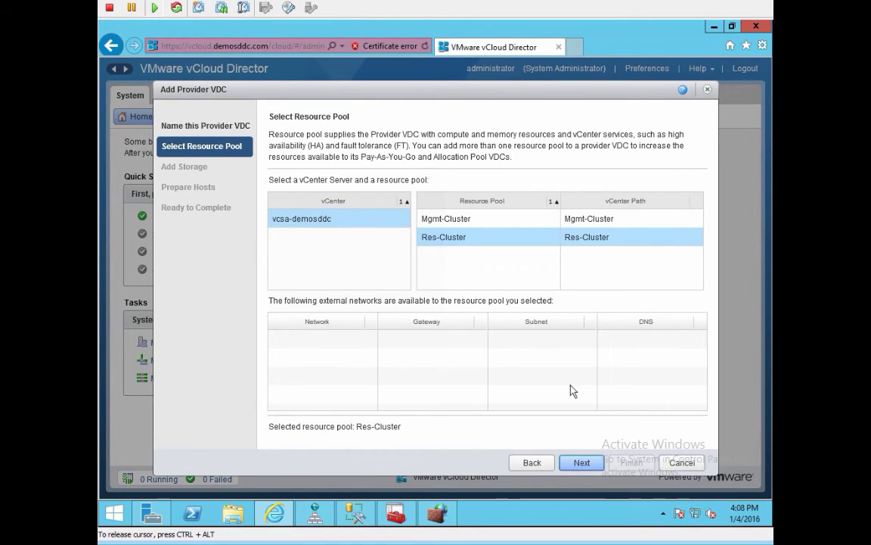
{"action": "left_click", "coordinate": [581, 463]}
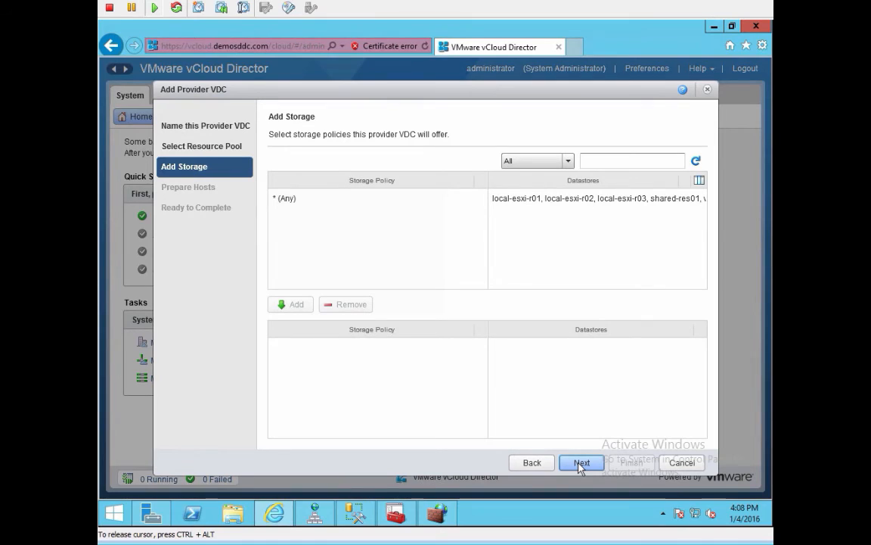
{"action": "left_click", "coordinate": [302, 199]}
{"action": "left_click", "coordinate": [285, 308]}
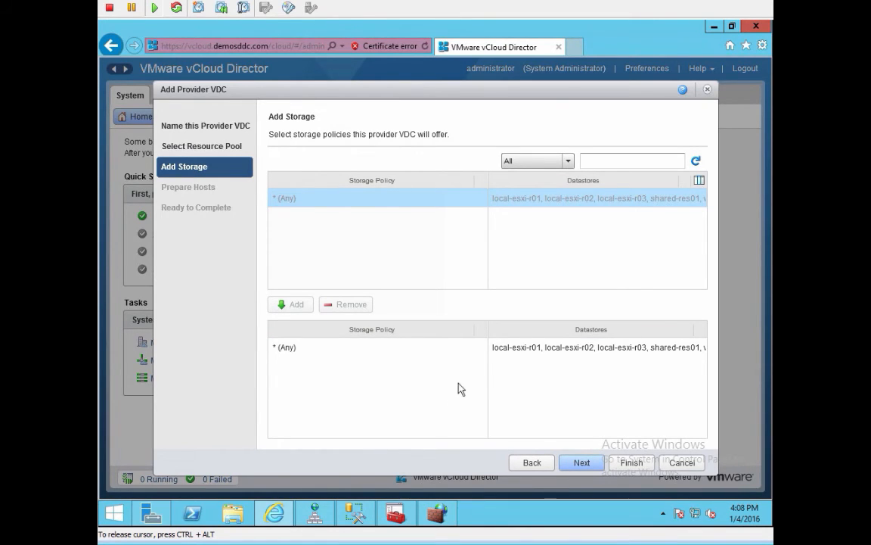
{"action": "left_click", "coordinate": [572, 468]}
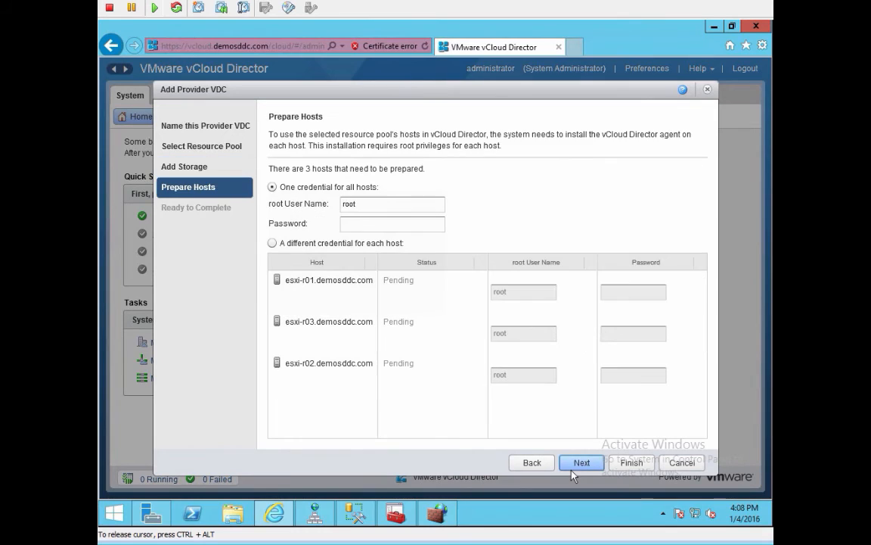
Step: Enter the shared host root password and finish creating pVDC-demosddc
{"action": "left_click", "coordinate": [382, 225]}
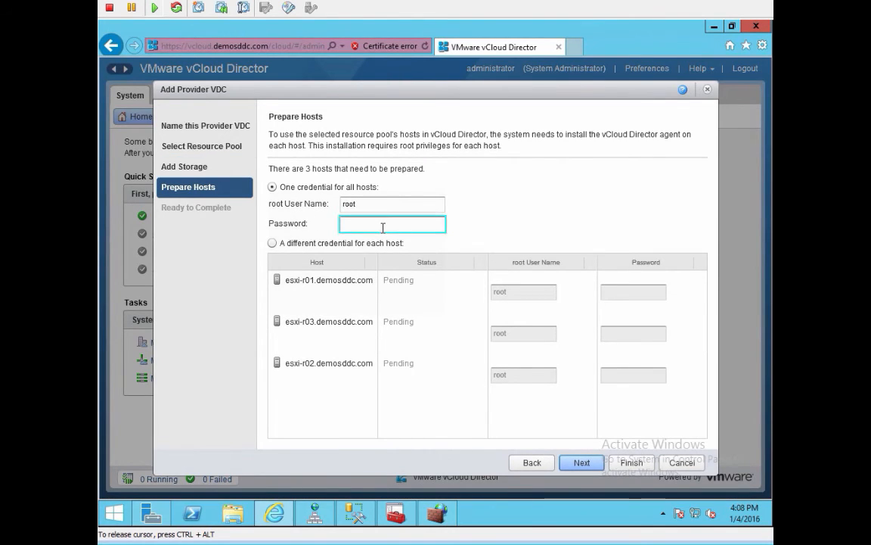
{"action": "type", "text": "**********"}
{"action": "left_click", "coordinate": [585, 464]}
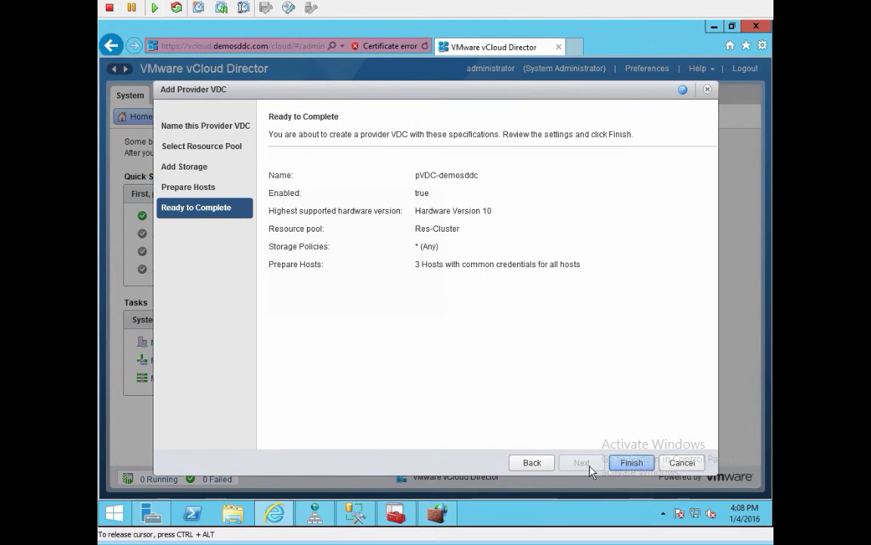
{"action": "left_click", "coordinate": [633, 464]}
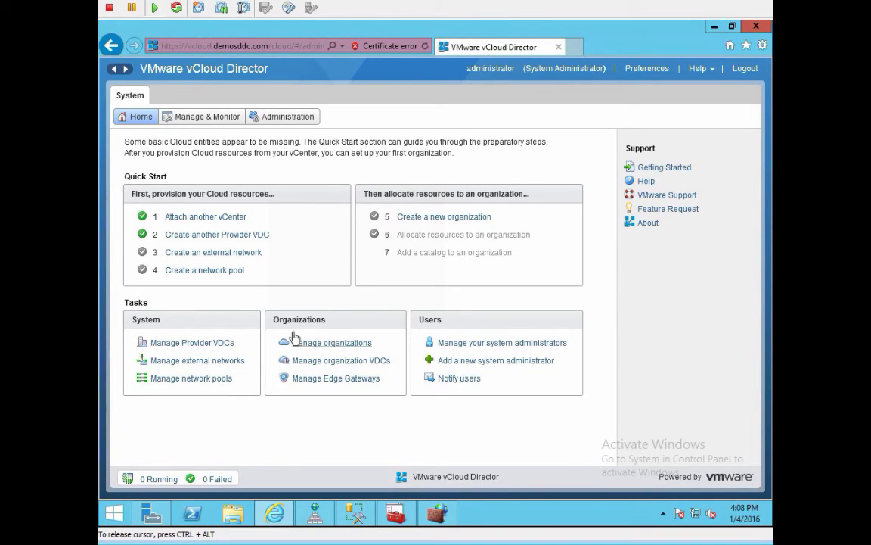
Step: Start an external network on vcsa-demosddc using vSphere network res-Production
{"action": "left_click", "coordinate": [227, 253]}
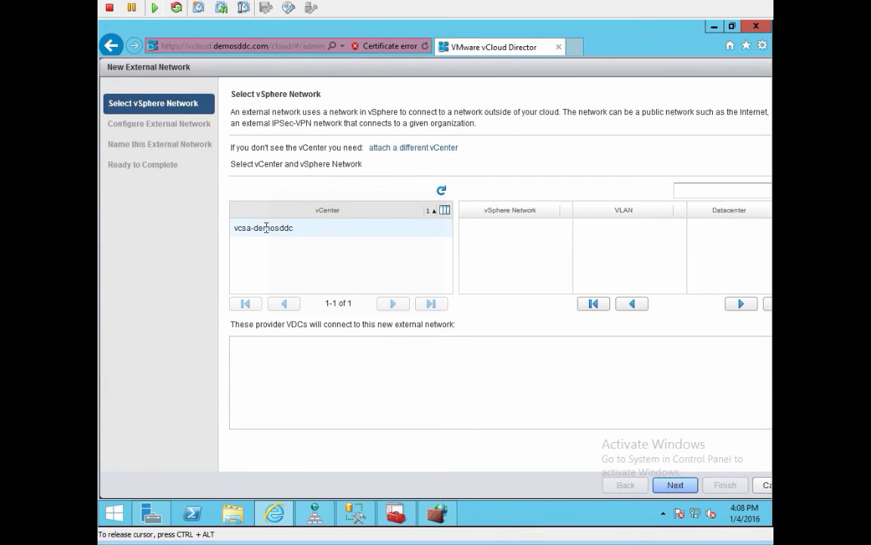
{"action": "left_click", "coordinate": [267, 228]}
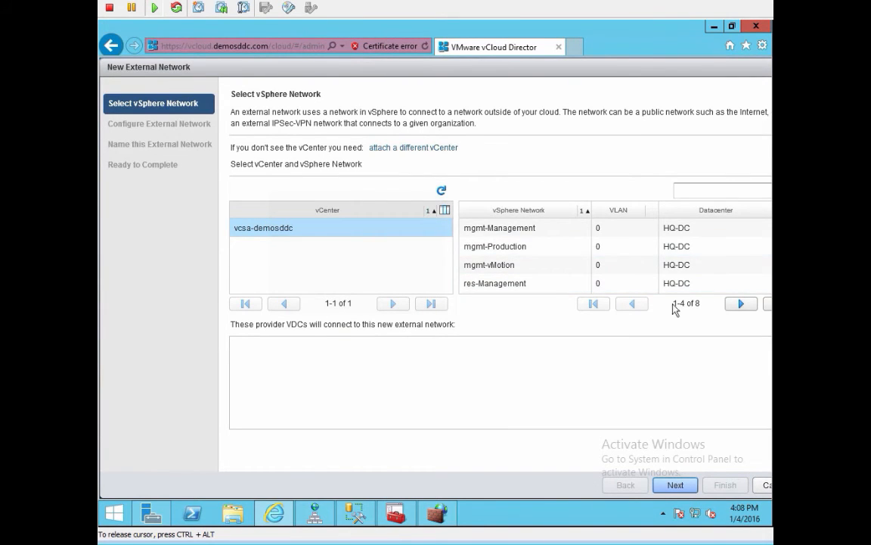
{"action": "left_click", "coordinate": [766, 306]}
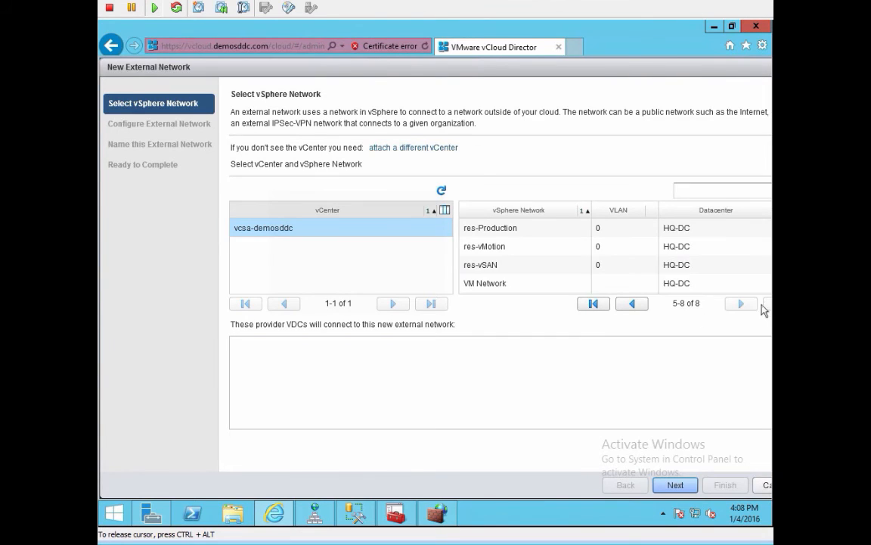
{"action": "left_click", "coordinate": [508, 227]}
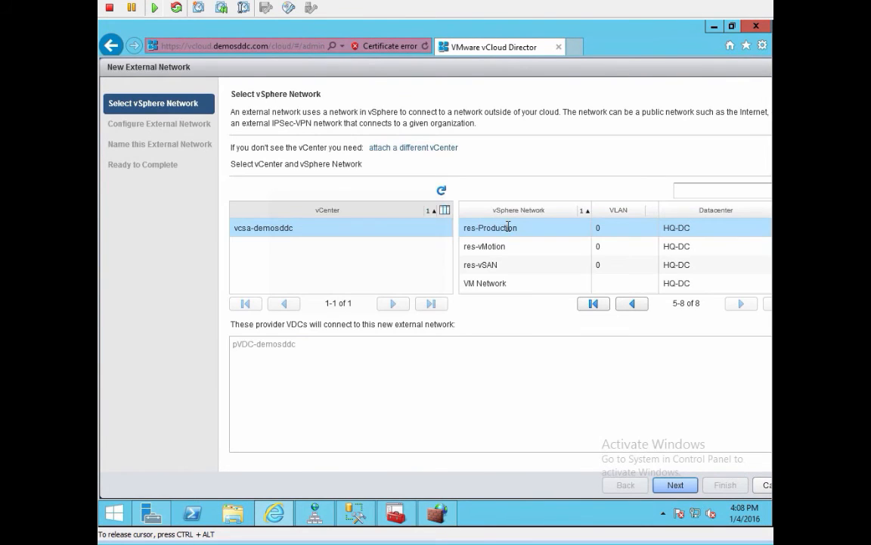
{"action": "left_click", "coordinate": [678, 485]}
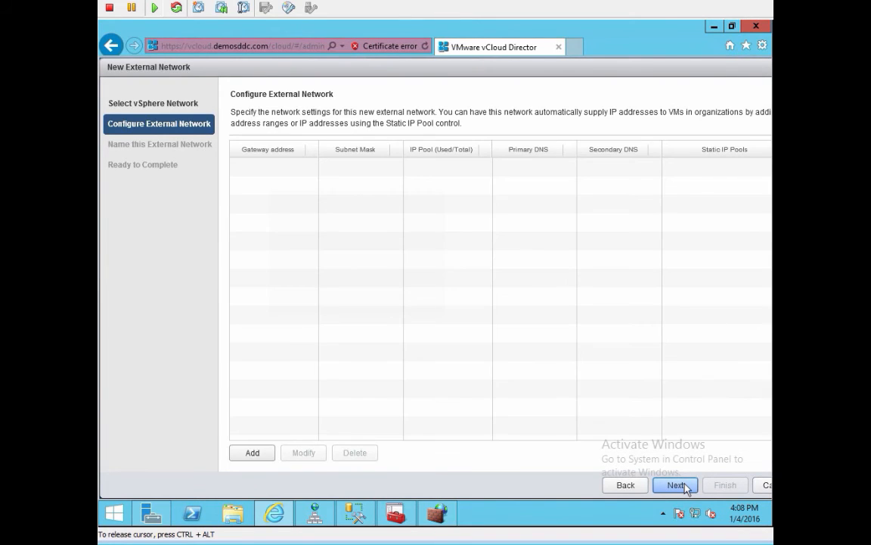
{"action": "left_click", "coordinate": [250, 452]}
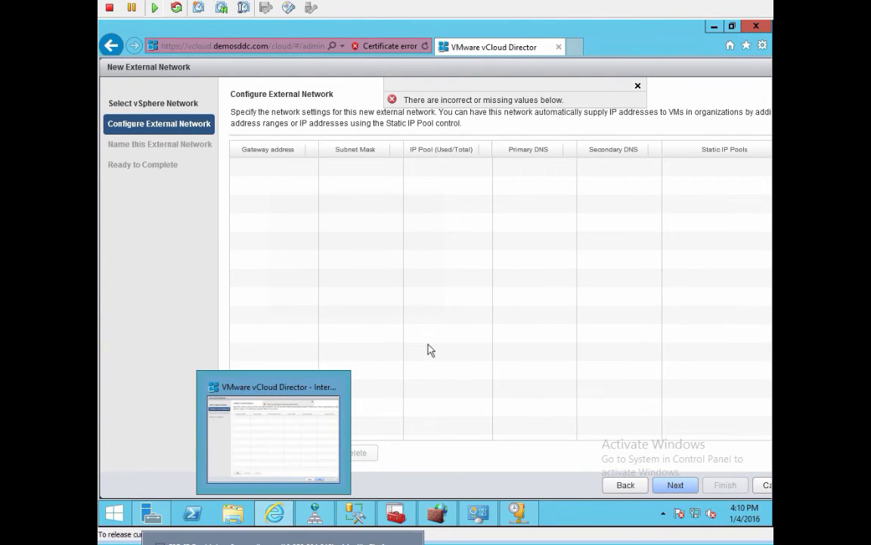
Step: Add a subnet with gateway 172.17.20.1, mask 255.255.255.0, DNS 172.17.20.10 and suffix demosddc.com
{"action": "left_click", "coordinate": [256, 456]}
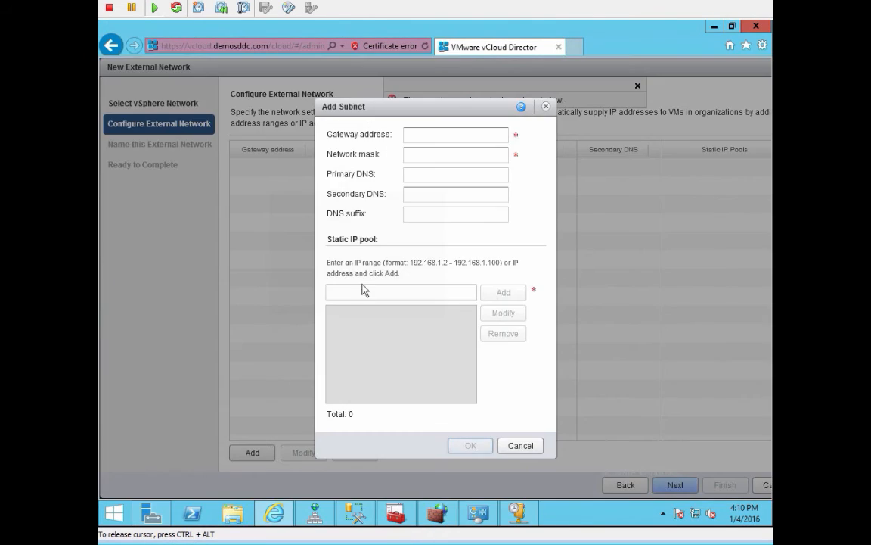
{"action": "left_click", "coordinate": [427, 134]}
{"action": "type", "text": "172"}
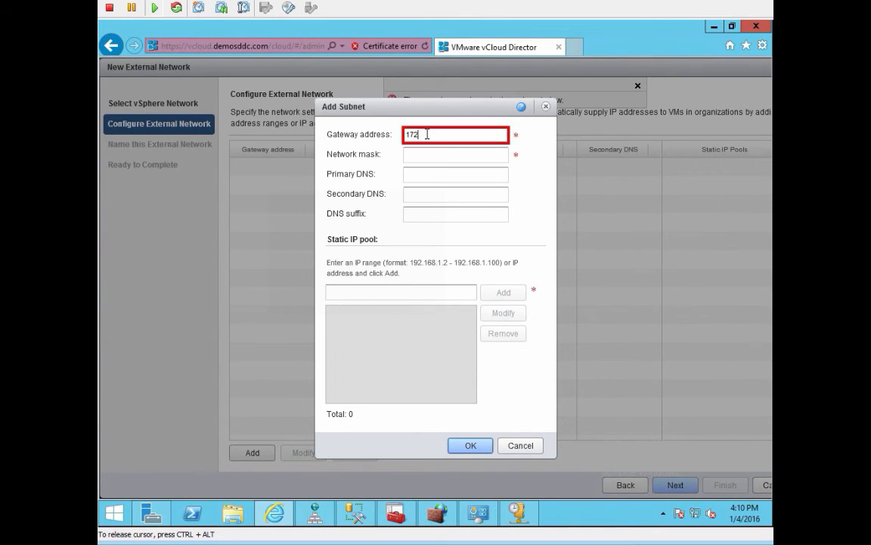
{"action": "type", "text": ".20.10"}
{"action": "key", "text": "BackSpace"}
{"action": "key", "text": "BackSpace"}
{"action": "key", "text": "BackSpace"}
{"action": "key", "text": "BackSpace"}
{"action": "key", "text": "BackSpace"}
{"action": "key", "text": "BackSpace"}
{"action": "type", "text": ".17.20.1"}
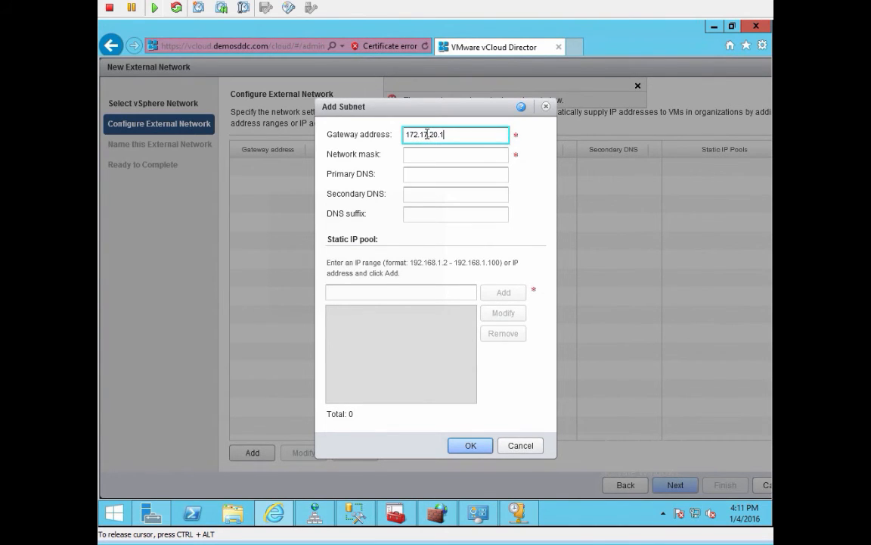
{"action": "key", "text": "Tab"}
{"action": "type", "text": "255"}
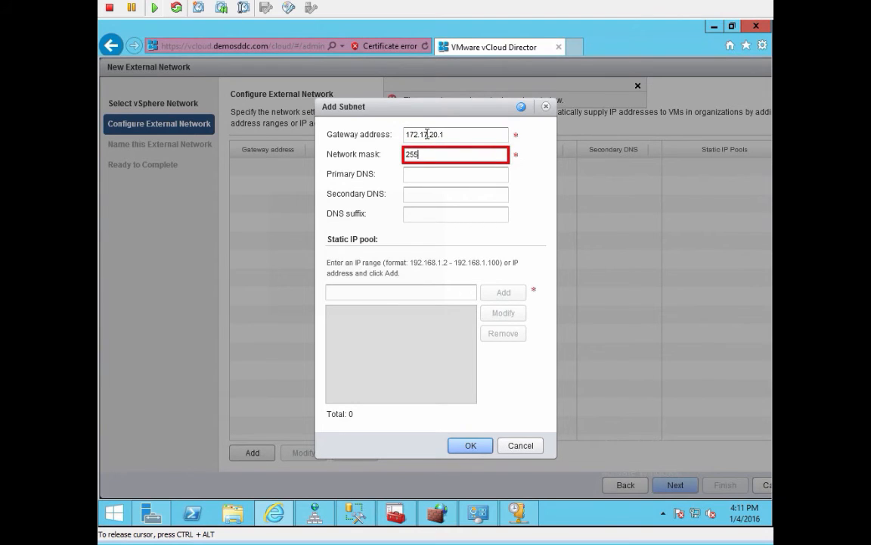
{"action": "type", "text": ".255.255.0"}
{"action": "key", "text": "Tab"}
{"action": "type", "text": "172."}
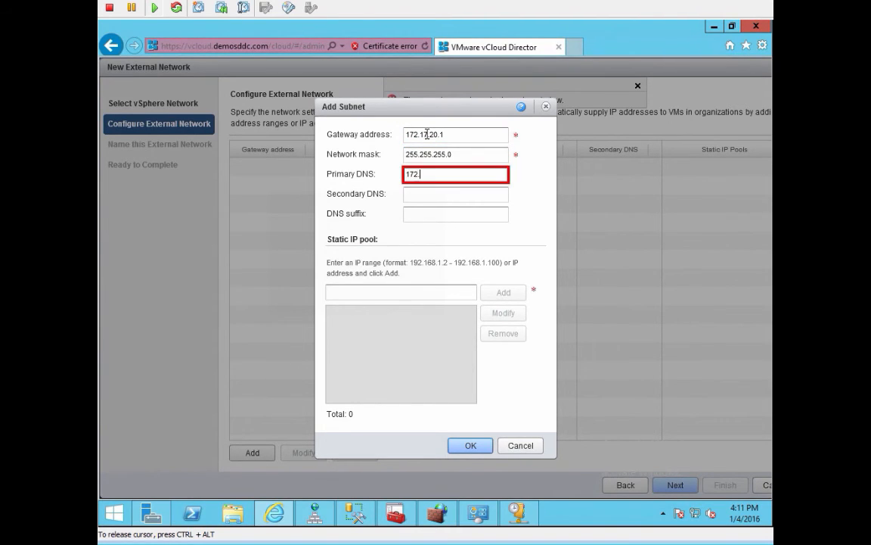
{"action": "type", "text": "17.20.10"}
{"action": "key", "text": "Tab"}
{"action": "key", "text": "Tab"}
{"action": "type", "text": "de"}
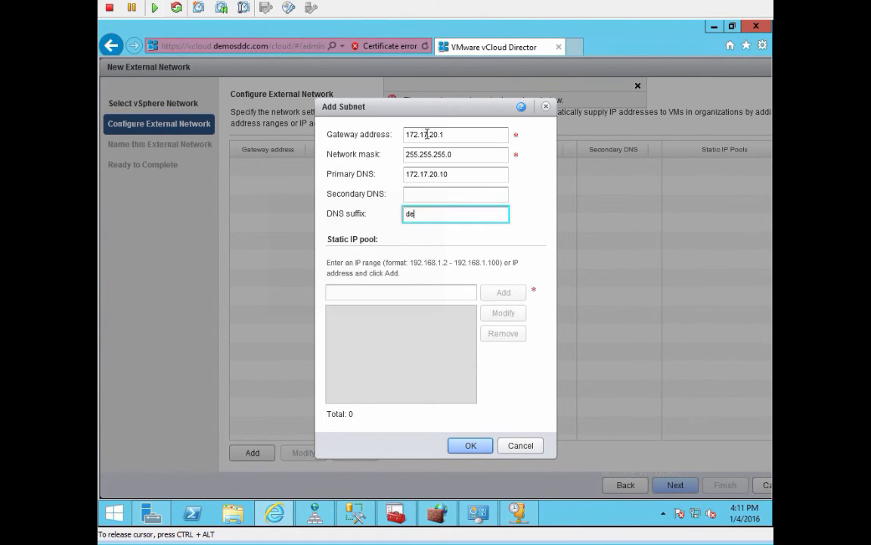
{"action": "type", "text": "mosddc.com"}
{"action": "key", "text": "Tab"}
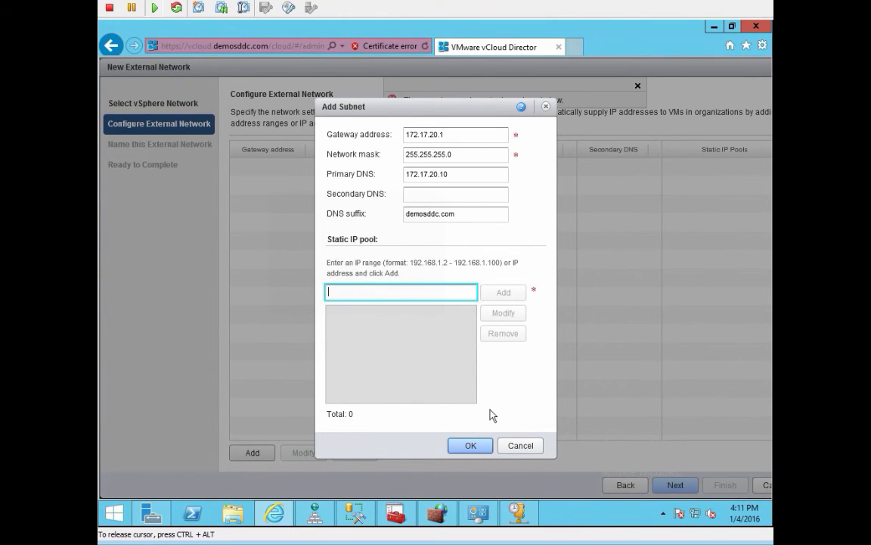
{"action": "left_click", "coordinate": [480, 447]}
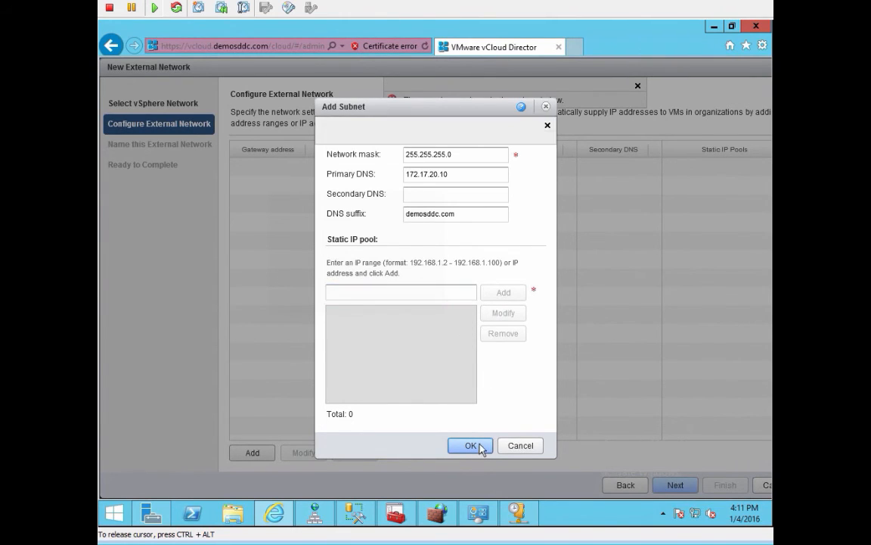
Step: Add static IP pool 172.17.20.100–172.17.20.149 to the subnet and save it
{"action": "left_click", "coordinate": [335, 298]}
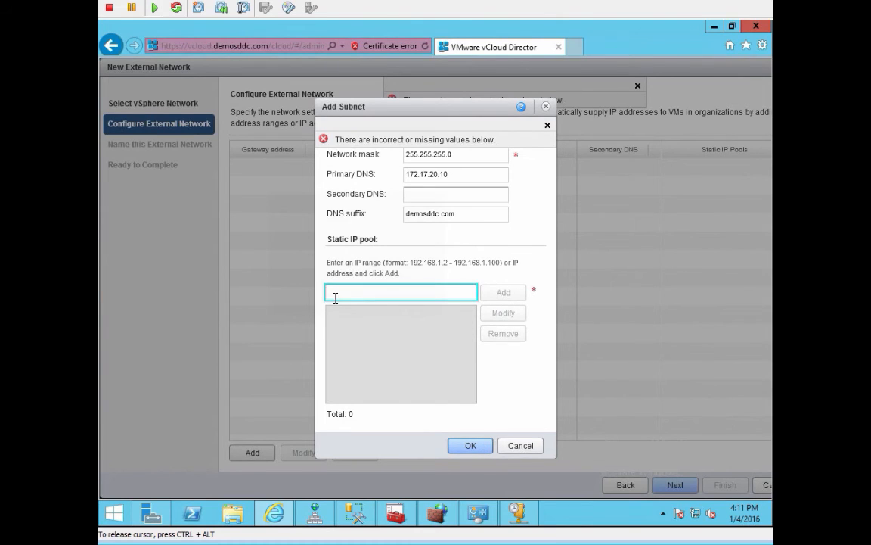
{"action": "type", "text": "172.17."}
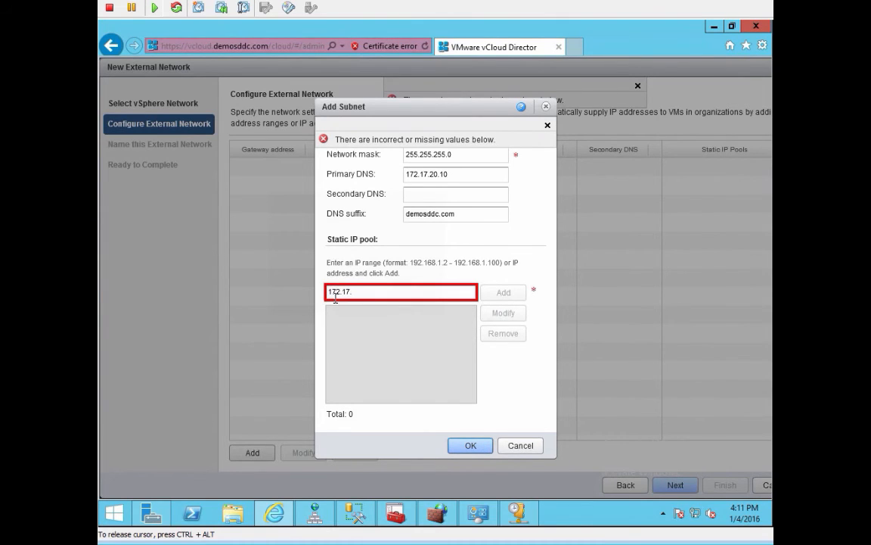
{"action": "type", "text": "20.101"}
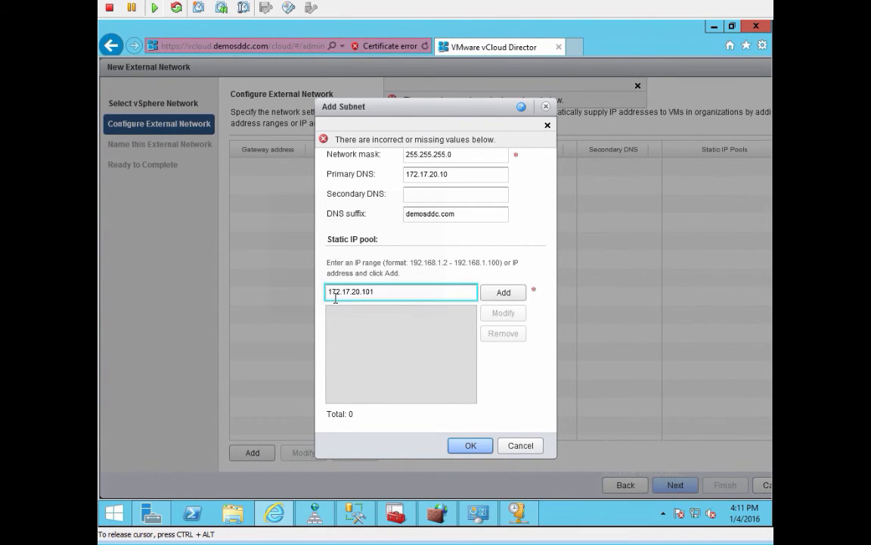
{"action": "type", "text": "-172.17.20.1"}
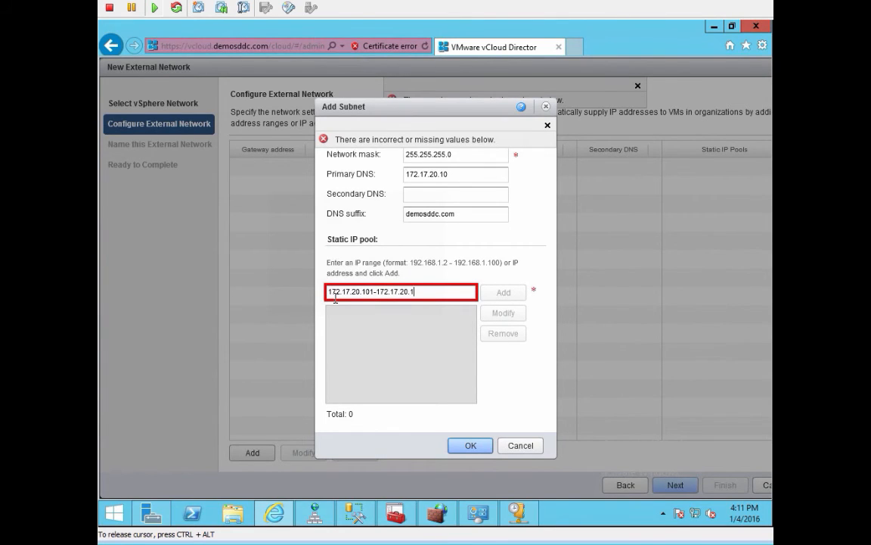
{"action": "type", "text": "49"}
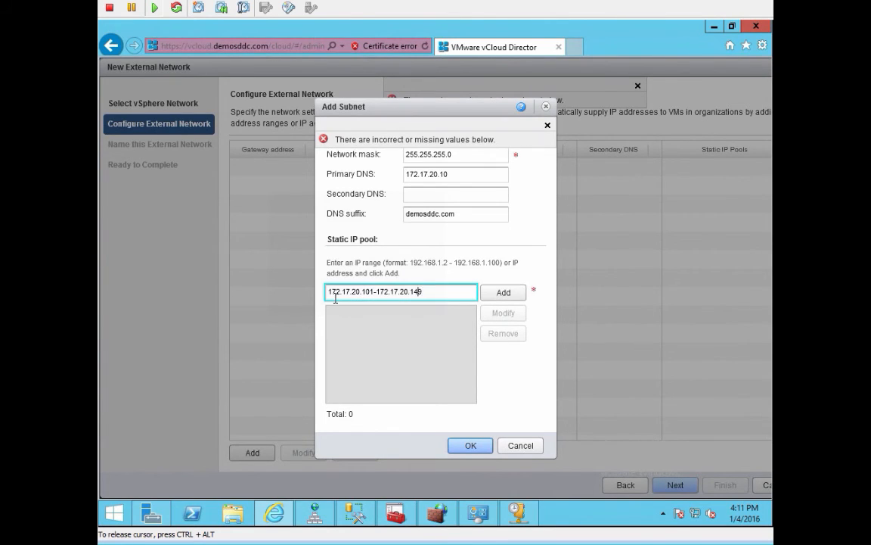
{"action": "key", "text": "Left"}
{"action": "key", "text": "Left"}
{"action": "key", "text": "Left"}
{"action": "key", "text": "Left"}
{"action": "left_click", "coordinate": [503, 292]}
{"action": "left_click", "coordinate": [469, 448]}
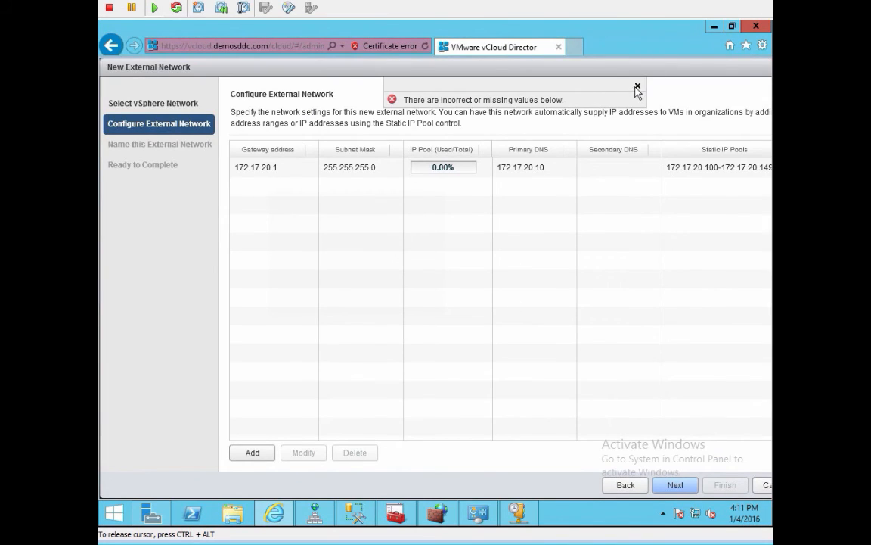
Step: Dismiss the error, name the external network Production-Network, and create it
{"action": "left_click", "coordinate": [637, 86]}
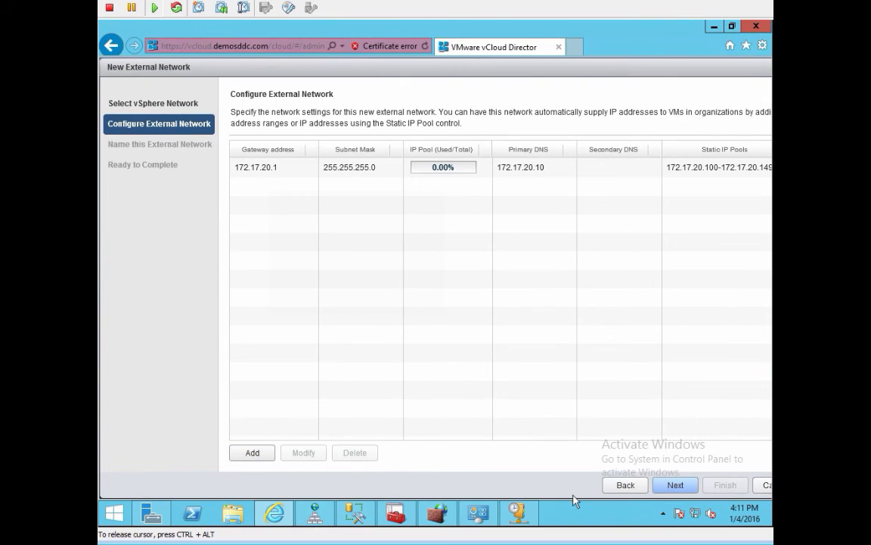
{"action": "left_click", "coordinate": [676, 486]}
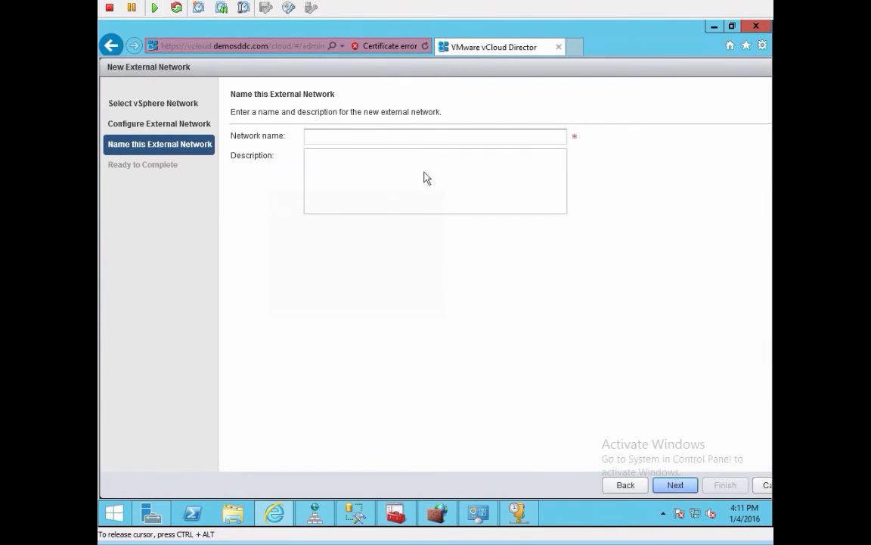
{"action": "left_click", "coordinate": [399, 137]}
{"action": "type", "text": "Pro"}
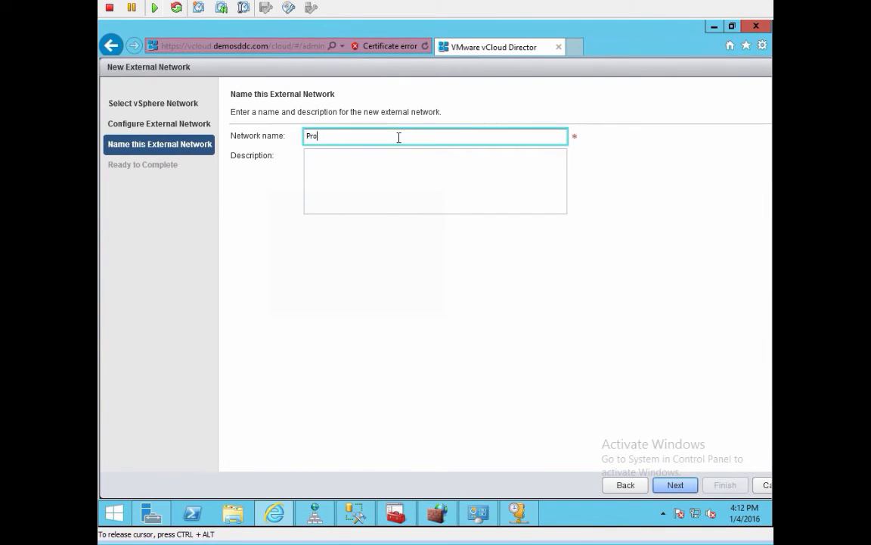
{"action": "type", "text": "duction-Network"}
{"action": "key", "text": "Return"}
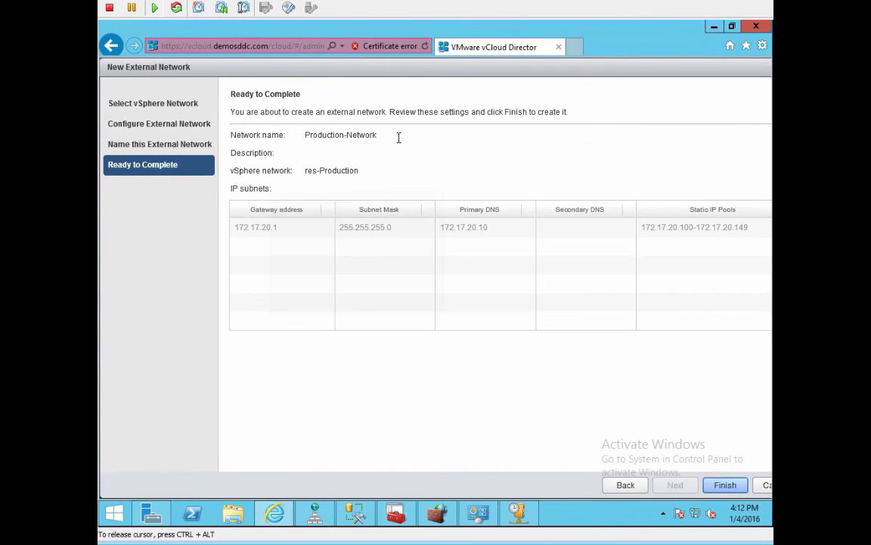
{"action": "key", "text": "Return"}
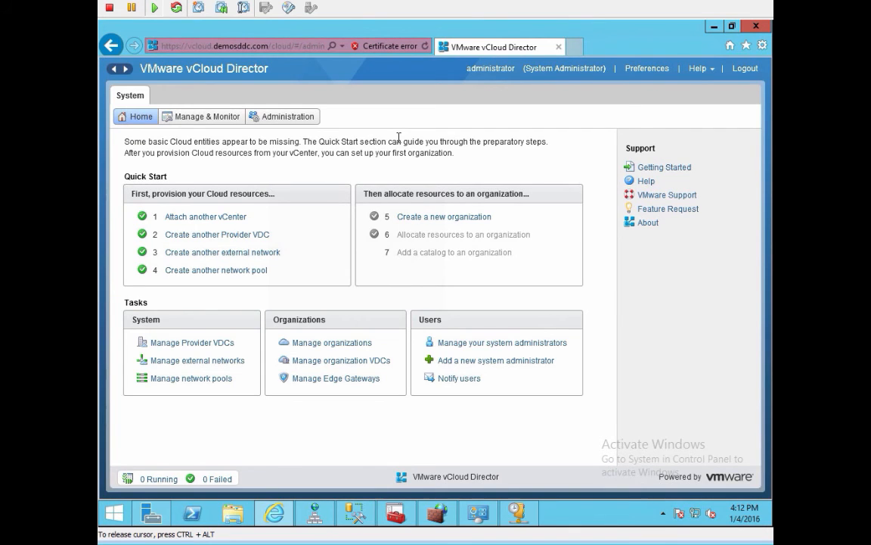
Step: Name the new organization DemoOrg with full name 'Demo Organization Cloud'
{"action": "left_click", "coordinate": [424, 219]}
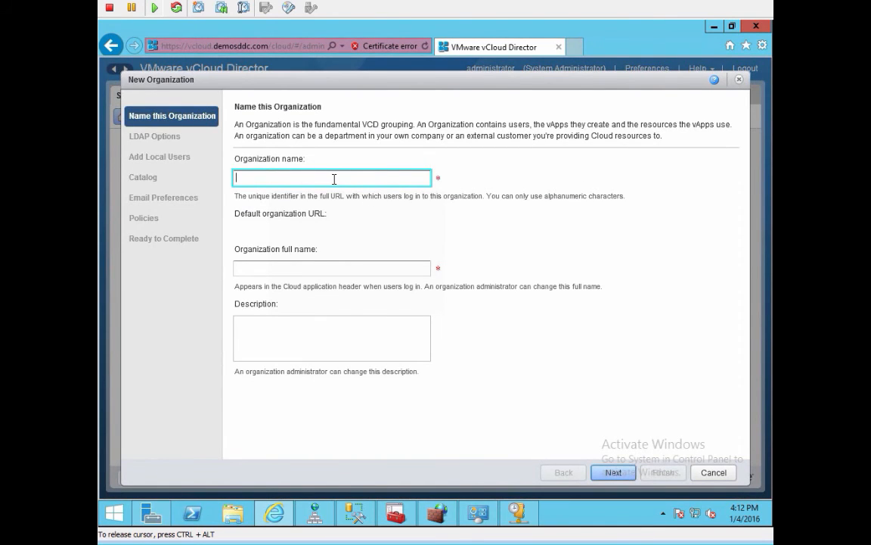
{"action": "type", "text": "DemoOrg"}
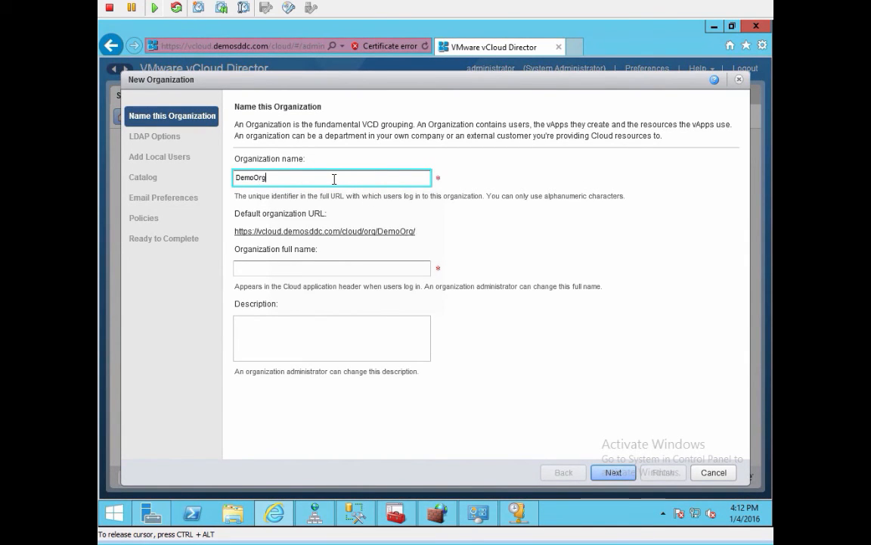
{"action": "key", "text": "Tab"}
{"action": "key", "text": "Tab"}
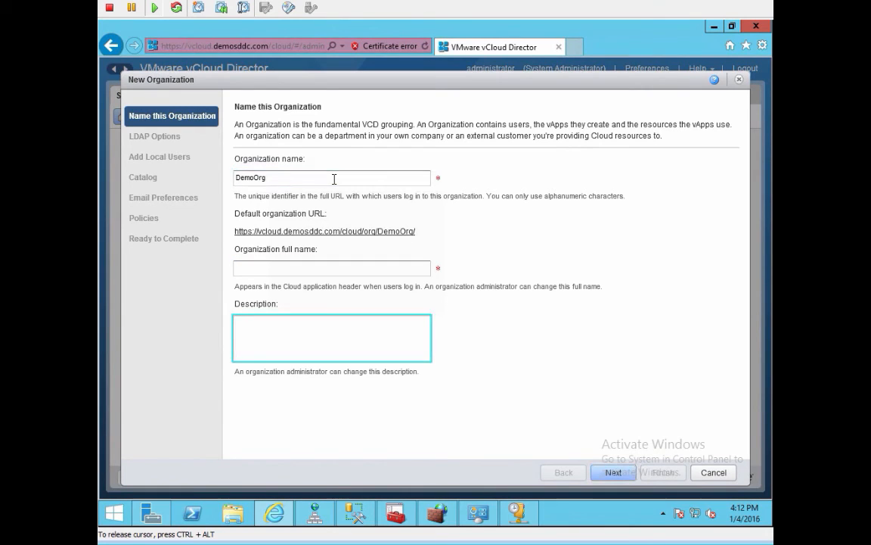
{"action": "key", "text": "shift+Tab"}
{"action": "type", "text": "De"}
{"action": "type", "text": "Or"}
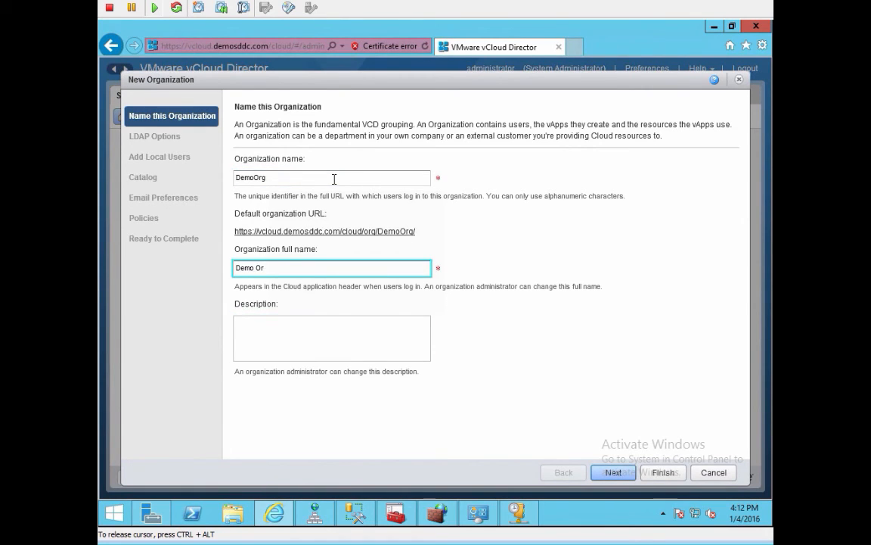
{"action": "type", "text": "ganization in the demosddc environment"}
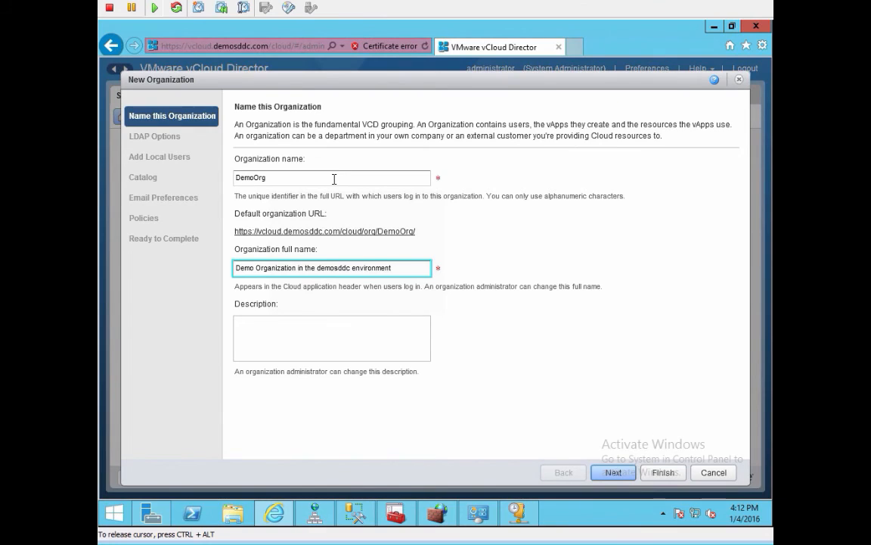
{"action": "key", "text": "Return"}
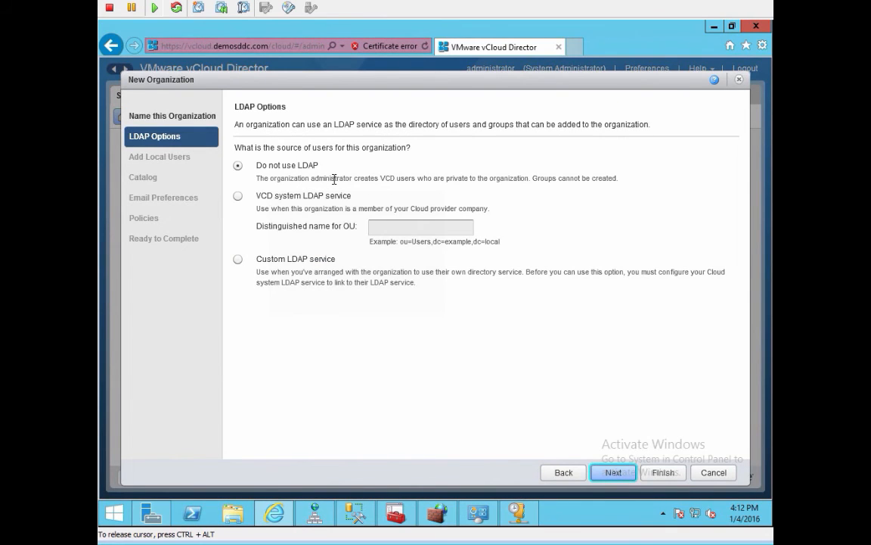
{"action": "left_click", "coordinate": [563, 473]}
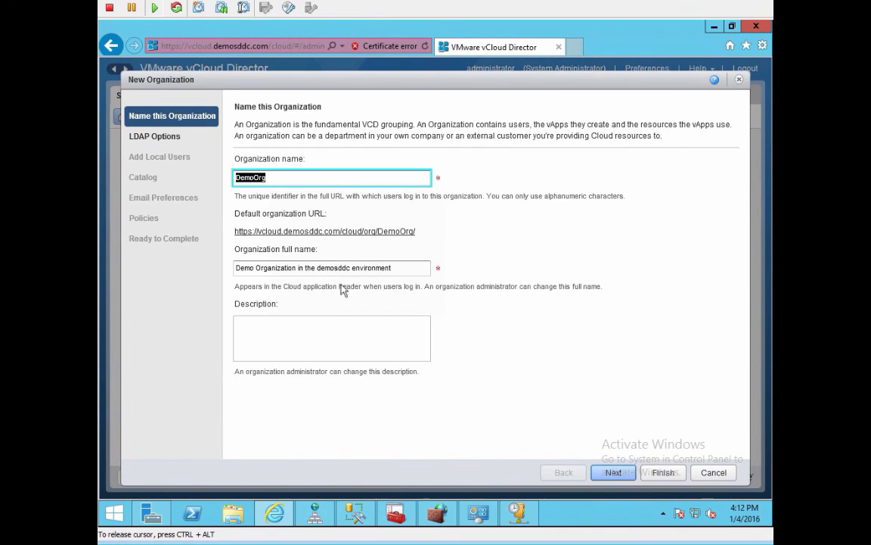
{"action": "left_click_drag", "start_coordinate": [299, 268], "coordinate": [459, 270]}
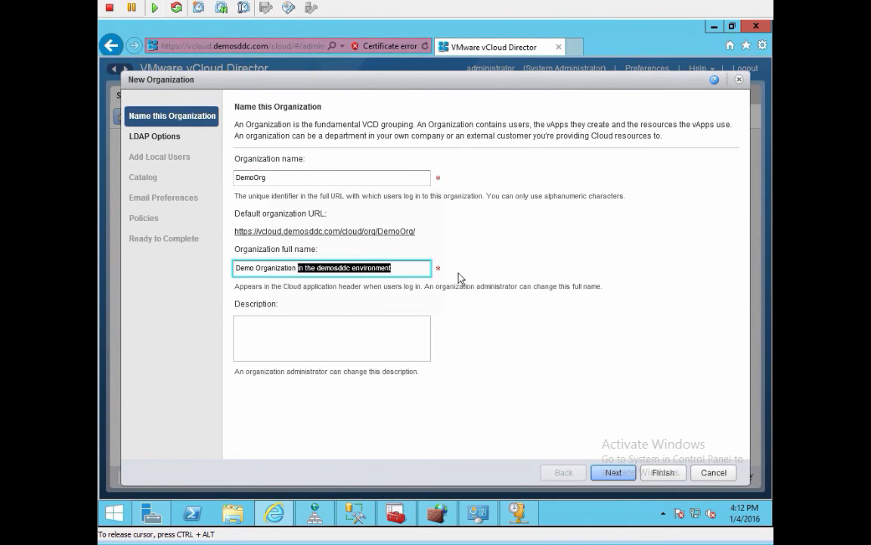
{"action": "type", "text": "Cloud"}
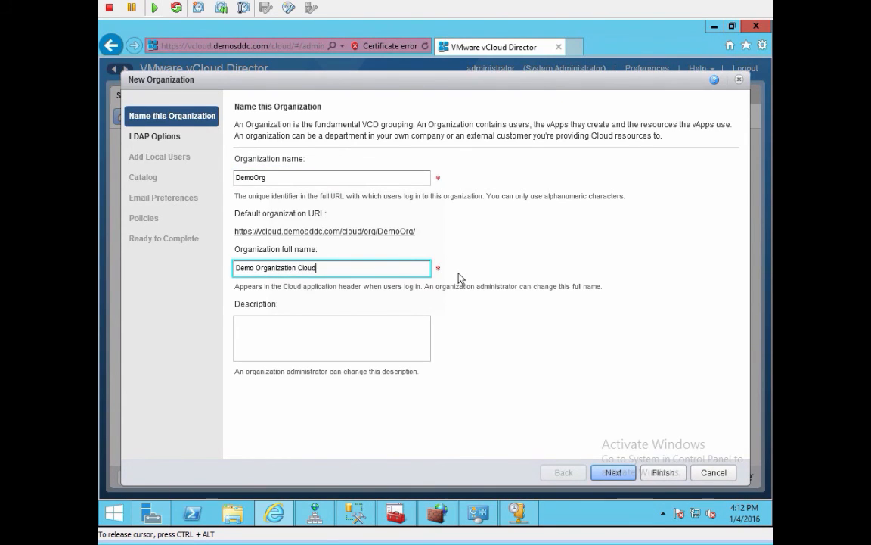
{"action": "key", "text": "Return"}
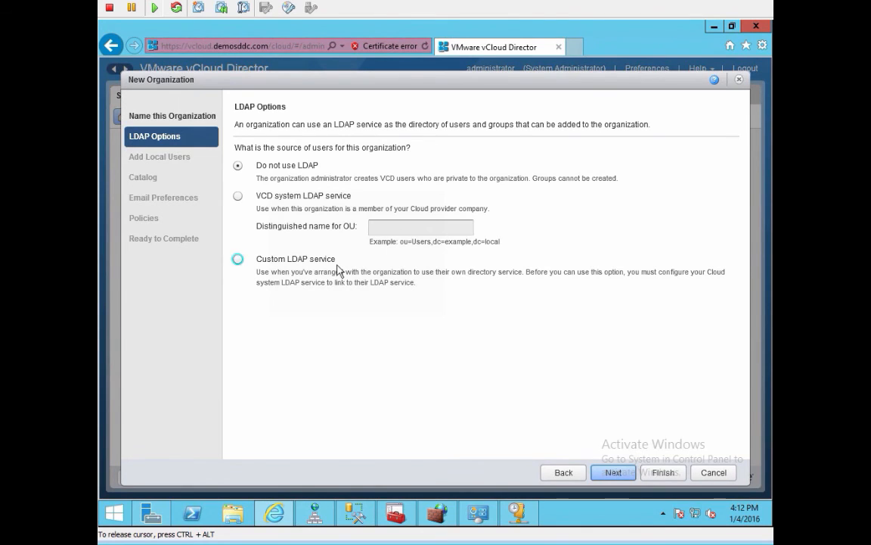
Step: Keep default LDAP, local user, catalog and email settings for DemoOrg
{"action": "key", "text": "Return"}
{"action": "key", "text": "Return"}
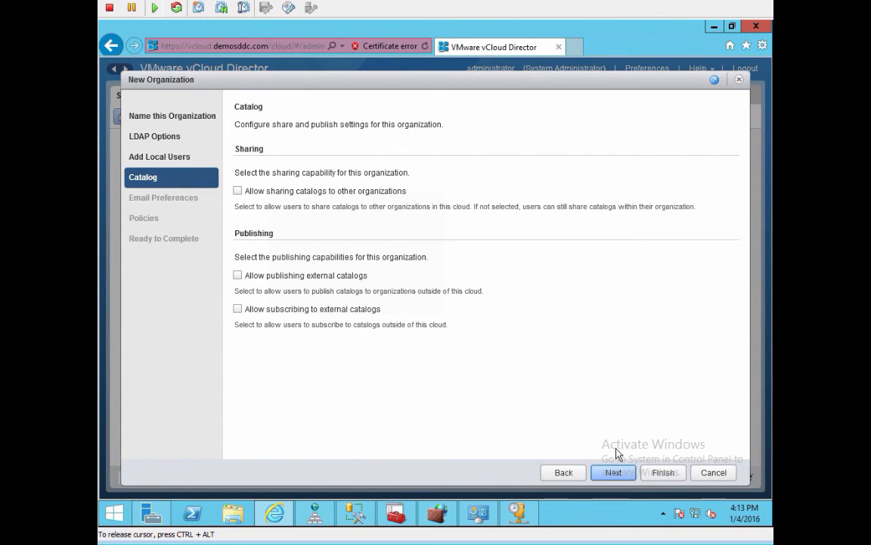
{"action": "left_click", "coordinate": [615, 473]}
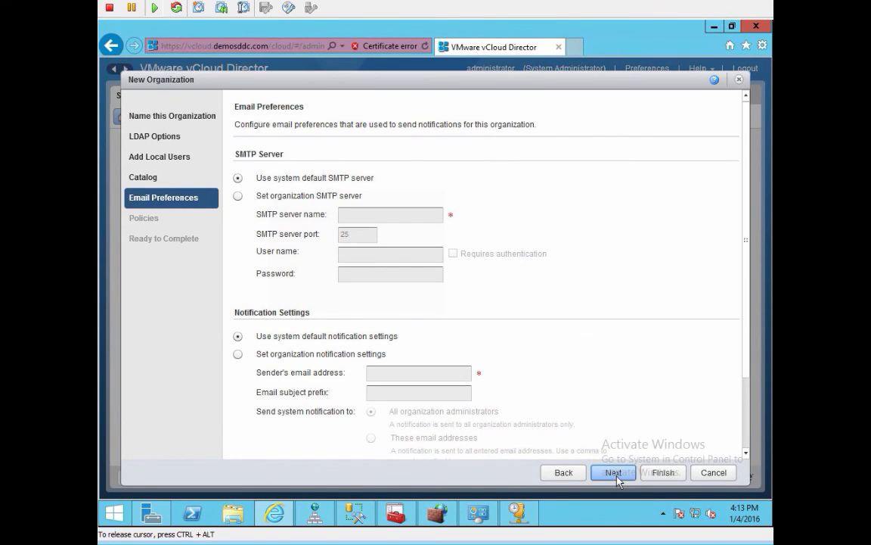
{"action": "left_click", "coordinate": [618, 478]}
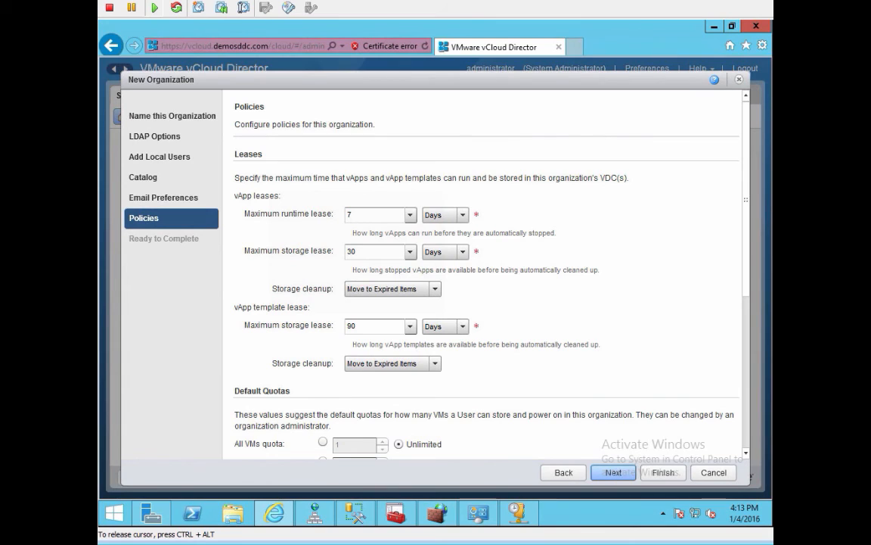
Step: Set vApp runtime, vApp storage and template storage leases to Never Expires, then create DemoOrg
{"action": "left_click", "coordinate": [412, 254]}
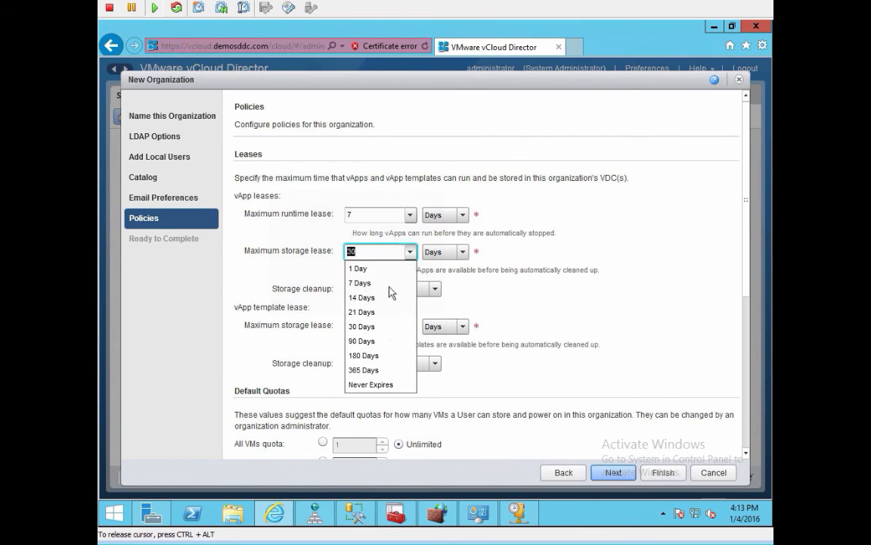
{"action": "left_click", "coordinate": [373, 382]}
{"action": "left_click", "coordinate": [410, 215]}
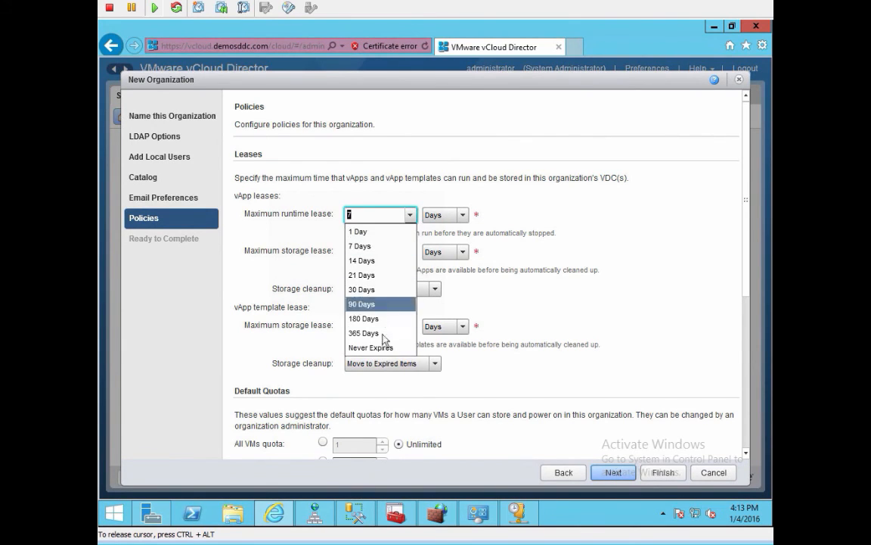
{"action": "left_click", "coordinate": [382, 344]}
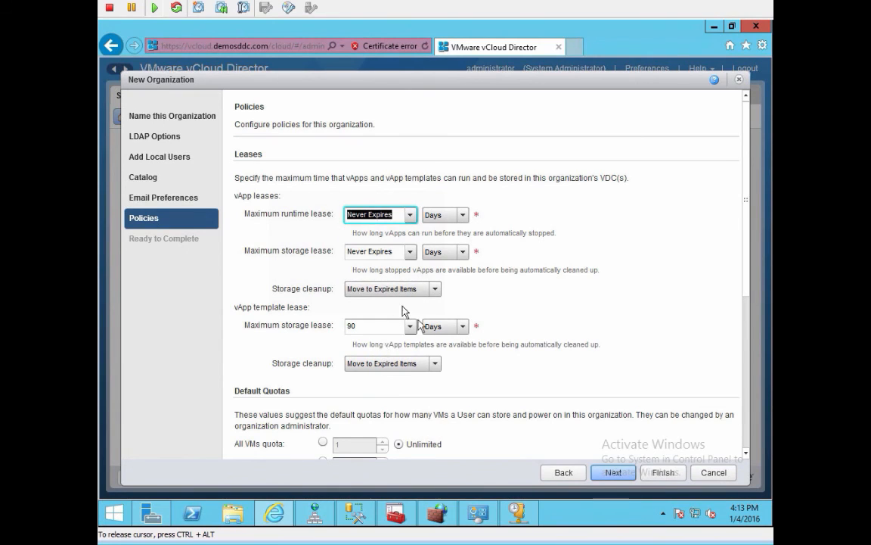
{"action": "left_click", "coordinate": [410, 326]}
{"action": "left_click", "coordinate": [370, 458]}
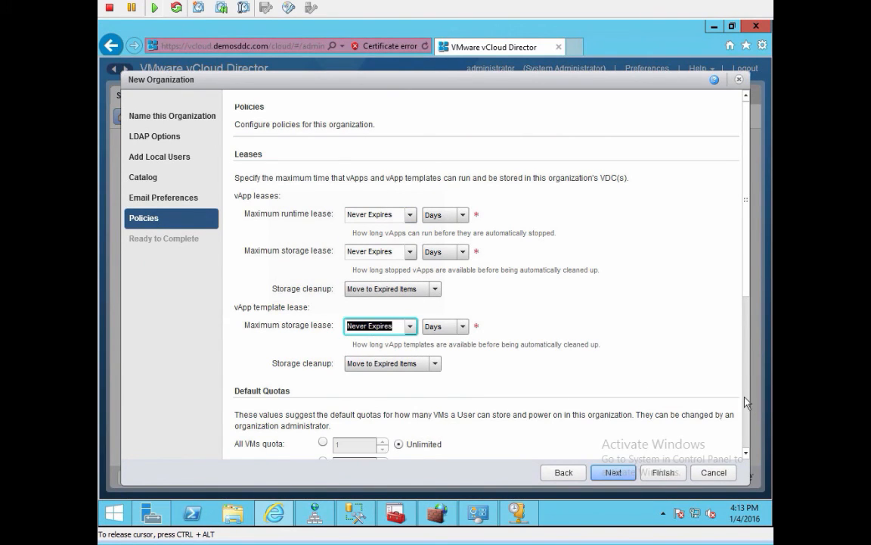
{"action": "scroll", "coordinate": [746, 402], "scroll_direction": "down", "scroll_amount": 5}
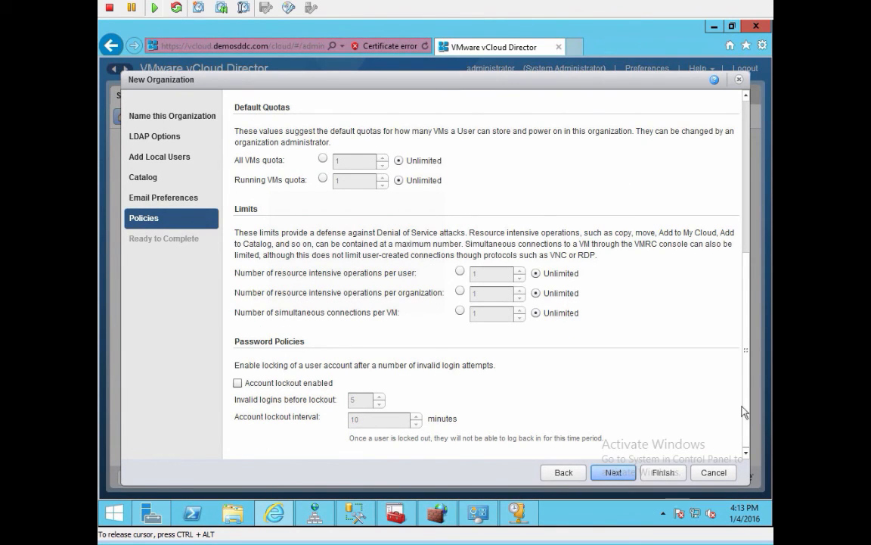
{"action": "left_click", "coordinate": [623, 475]}
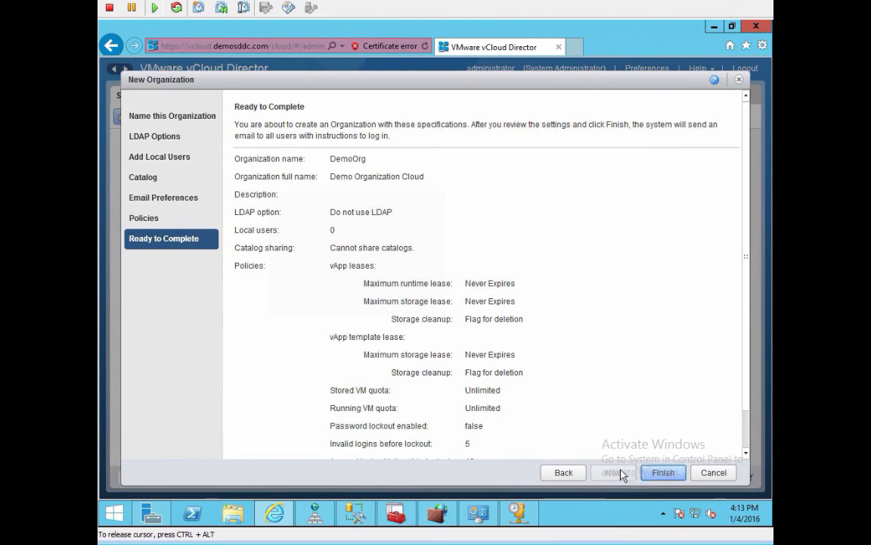
{"action": "left_click", "coordinate": [669, 475]}
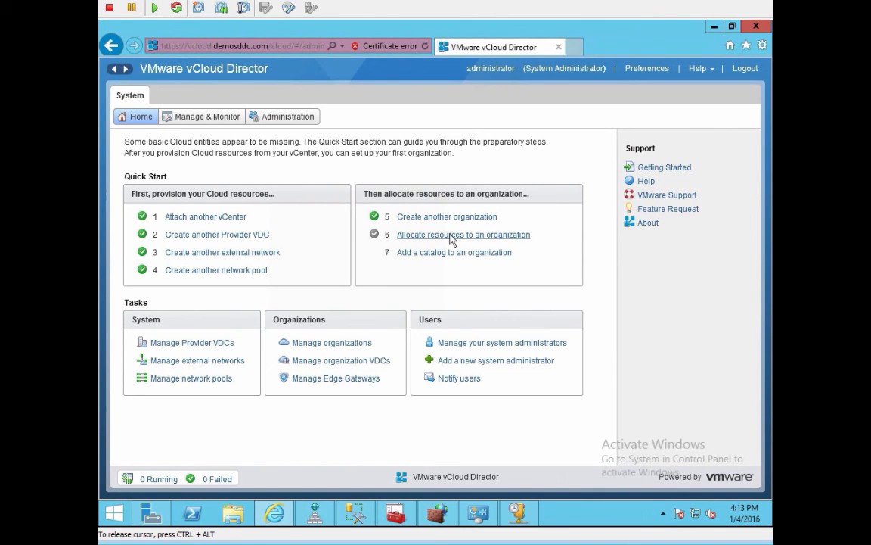
Step: Allocate resources to DemoOrg from pVDC-demosddc using the Pay-As-You-Go model
{"action": "left_click", "coordinate": [523, 235]}
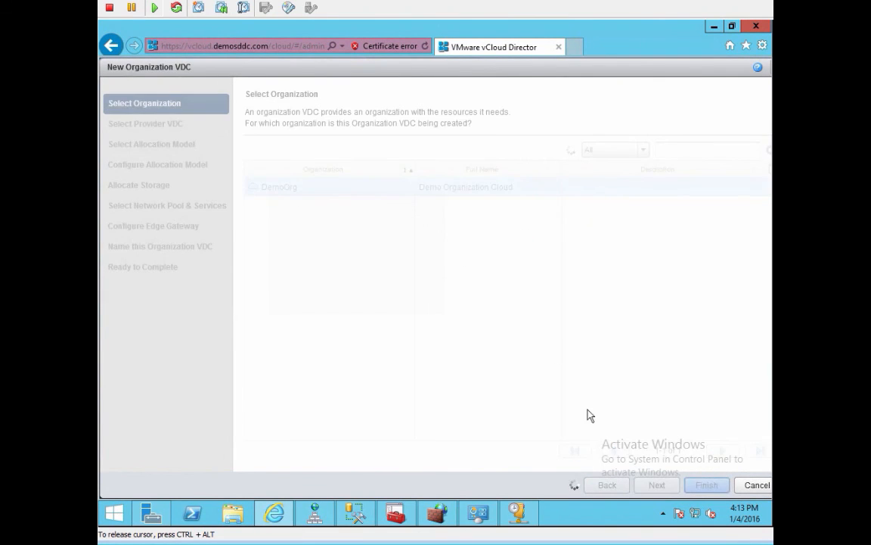
{"action": "left_click", "coordinate": [658, 485]}
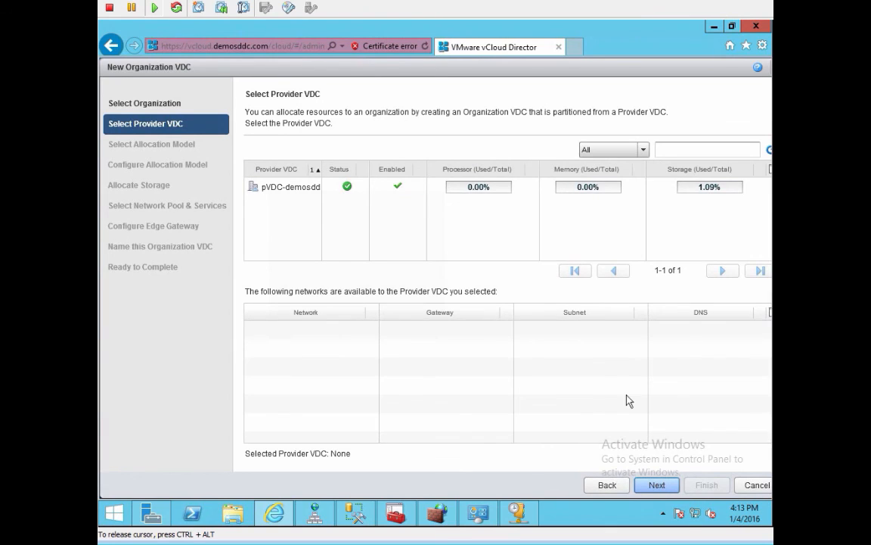
{"action": "left_click", "coordinate": [317, 191]}
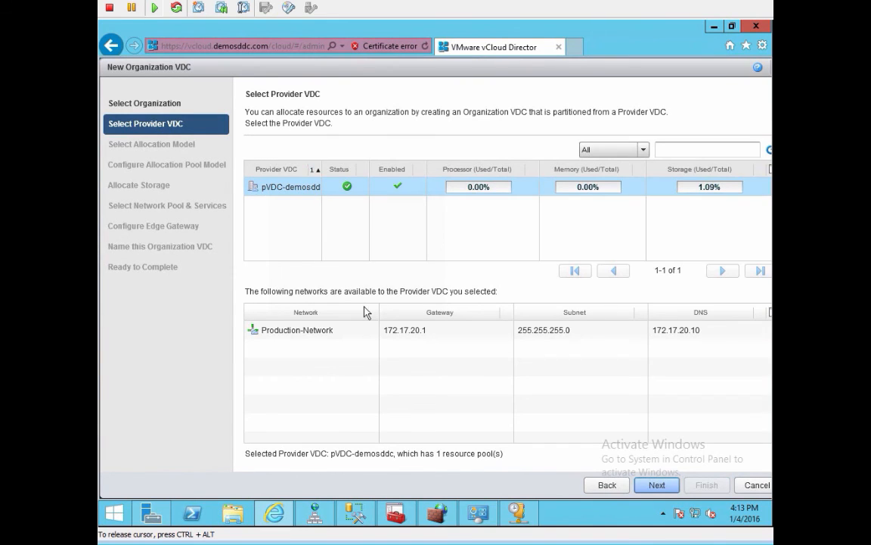
{"action": "left_click", "coordinate": [657, 486]}
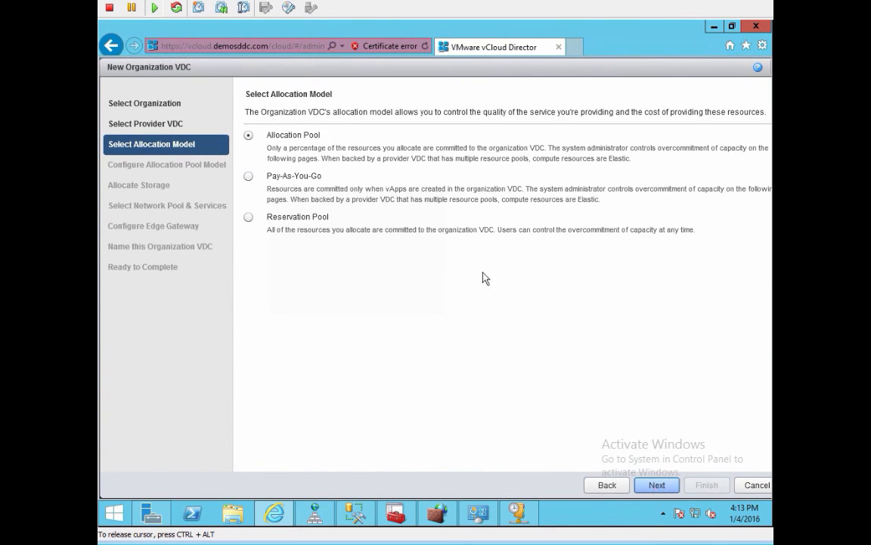
{"action": "left_click", "coordinate": [248, 176]}
{"action": "left_click", "coordinate": [657, 487]}
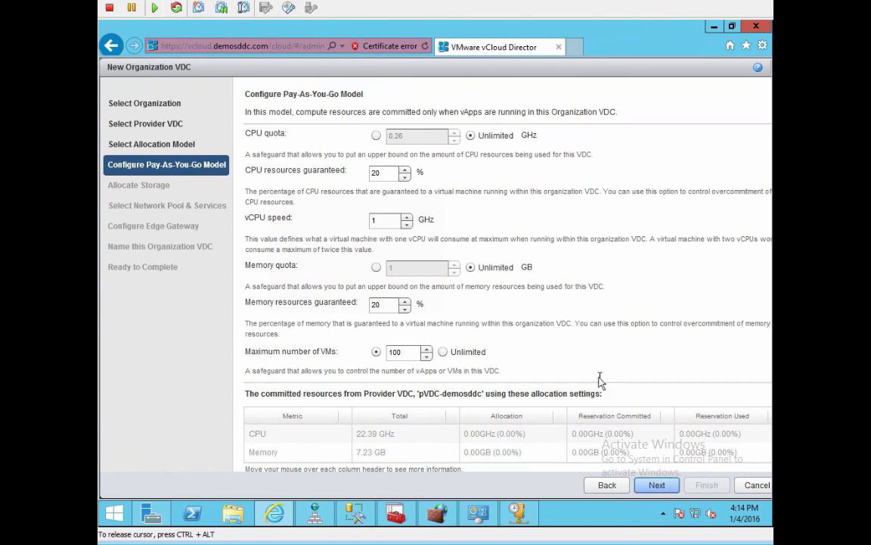
Step: Set 0% CPU and memory guarantees, 2 GHz vCPU speed and unlimited VMs
{"action": "left_click", "coordinate": [349, 175]}
{"action": "key", "text": "ctrl+a"}
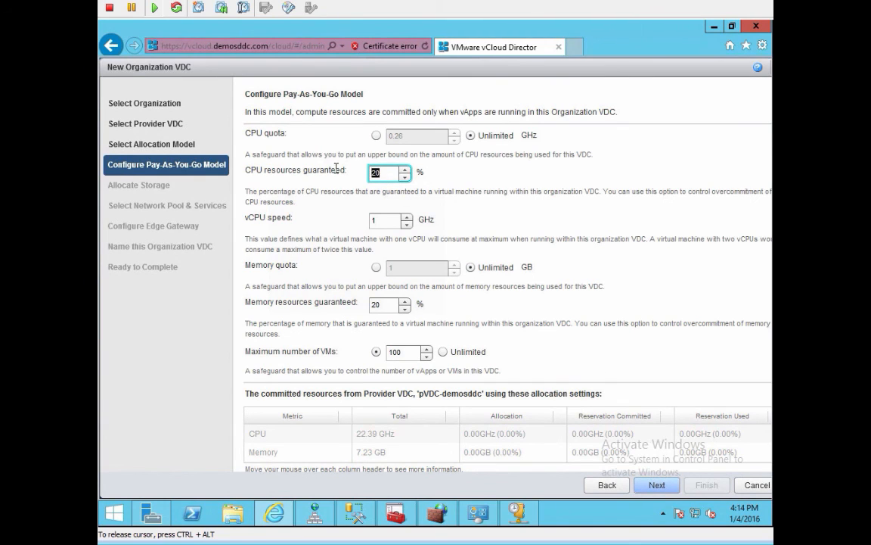
{"action": "type", "text": "0"}
{"action": "key", "text": "Tab"}
{"action": "type", "text": "2"}
{"action": "key", "text": "Tab"}
{"action": "key", "text": "Tab"}
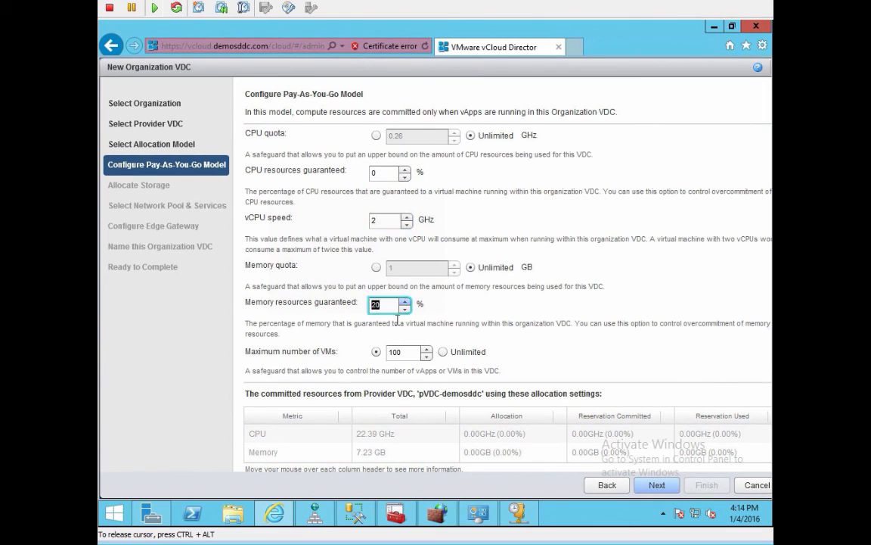
{"action": "type", "text": "0"}
{"action": "key", "text": "Tab"}
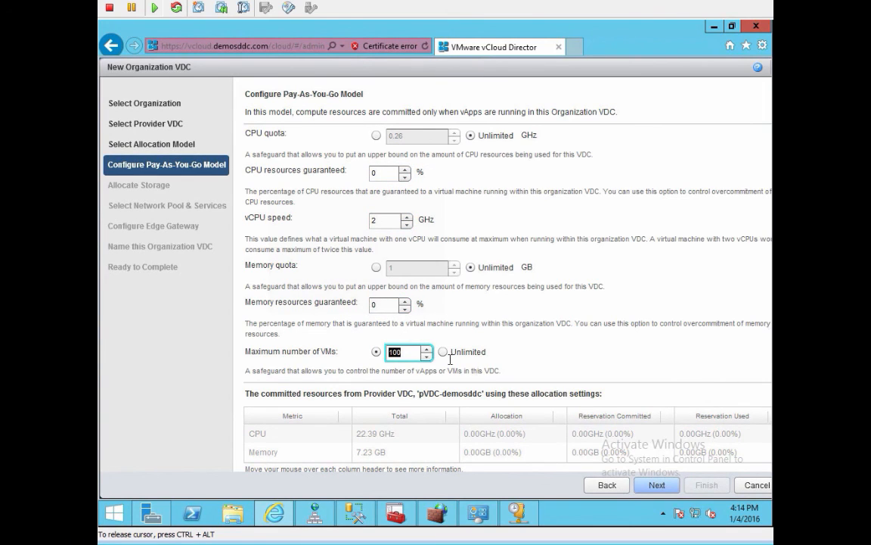
{"action": "left_click", "coordinate": [443, 352]}
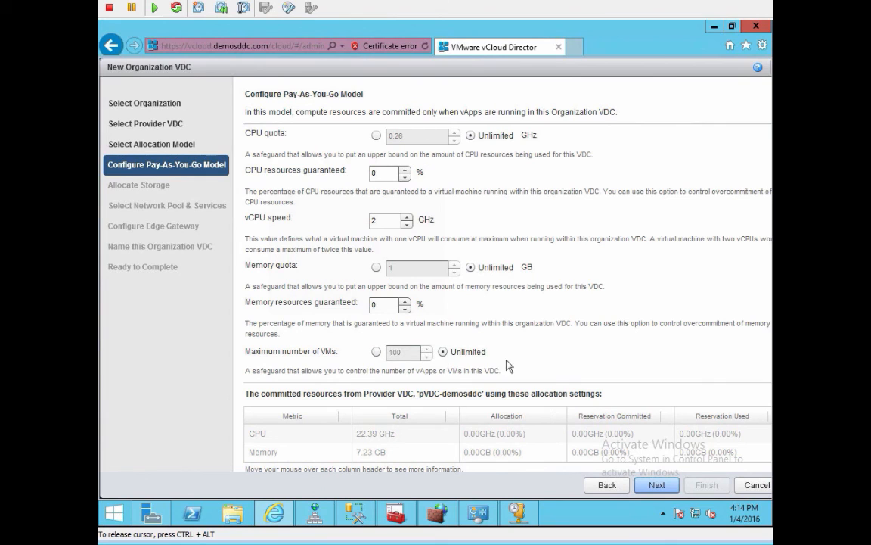
{"action": "left_click", "coordinate": [657, 485]}
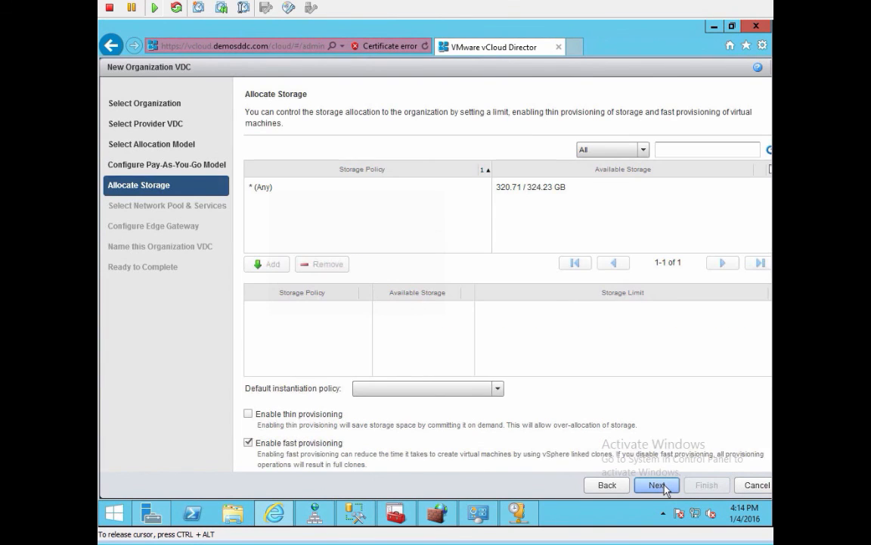
Step: Add the * (Any) storage policy as default, with unlimited storage and thin provisioning enabled
{"action": "left_click", "coordinate": [454, 189]}
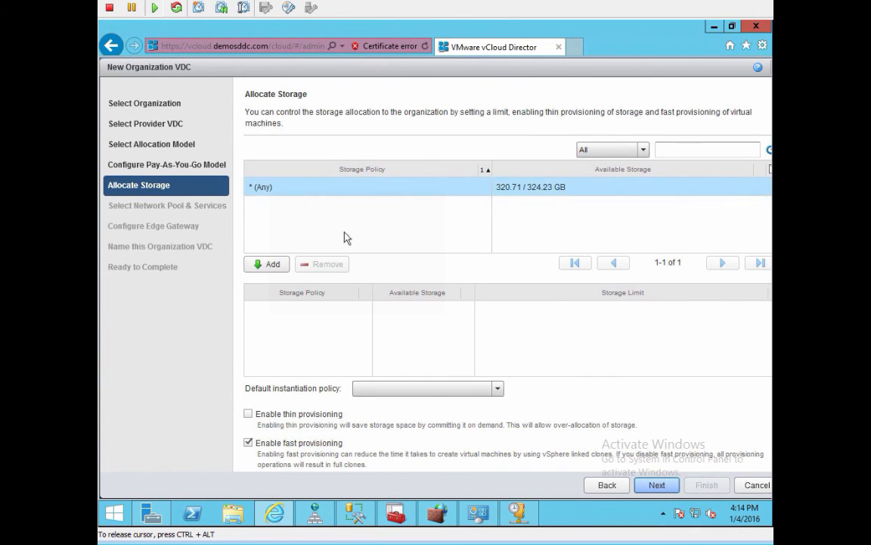
{"action": "left_click", "coordinate": [271, 264]}
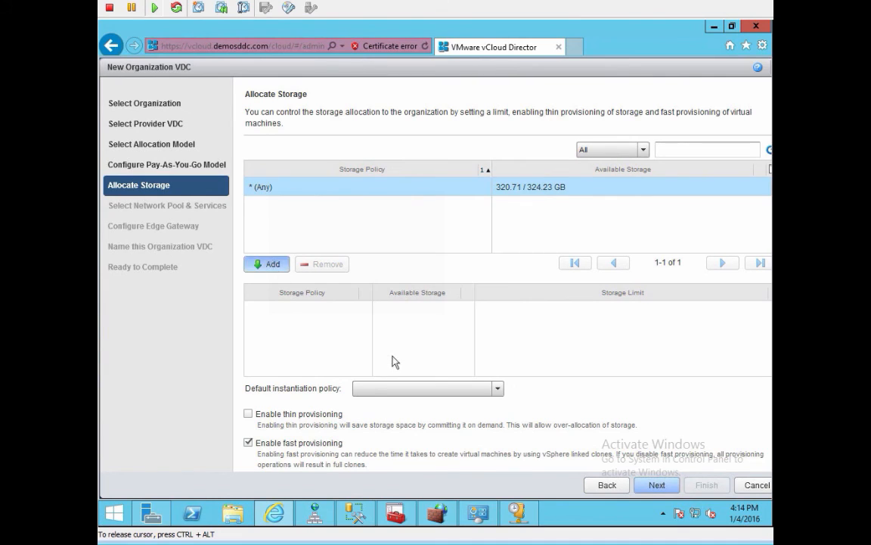
{"action": "left_click", "coordinate": [425, 389]}
{"action": "left_click", "coordinate": [425, 388]}
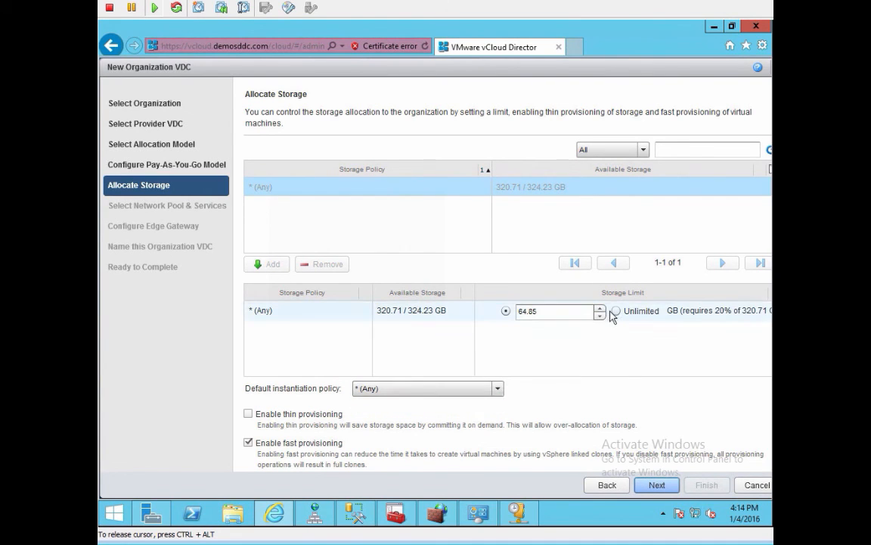
{"action": "left_click", "coordinate": [613, 314]}
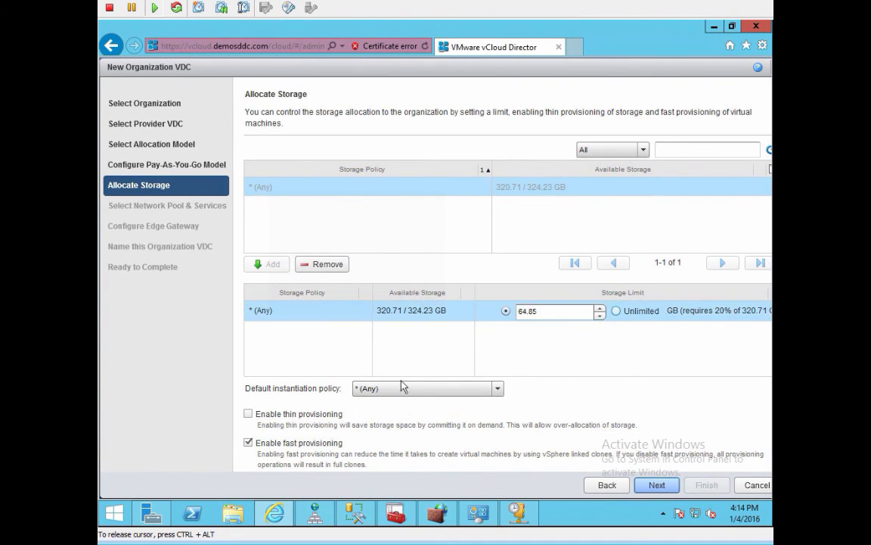
{"action": "left_click", "coordinate": [617, 312]}
{"action": "left_click", "coordinate": [248, 414]}
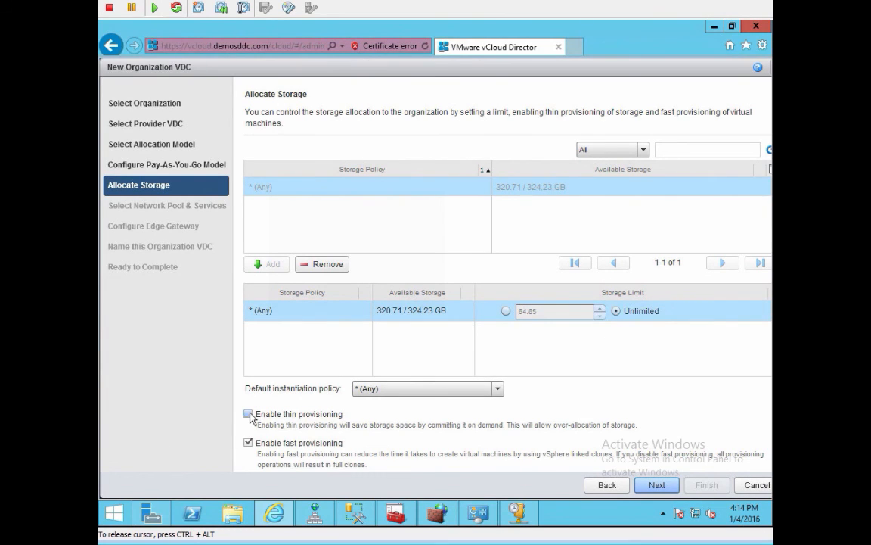
{"action": "left_click", "coordinate": [655, 488]}
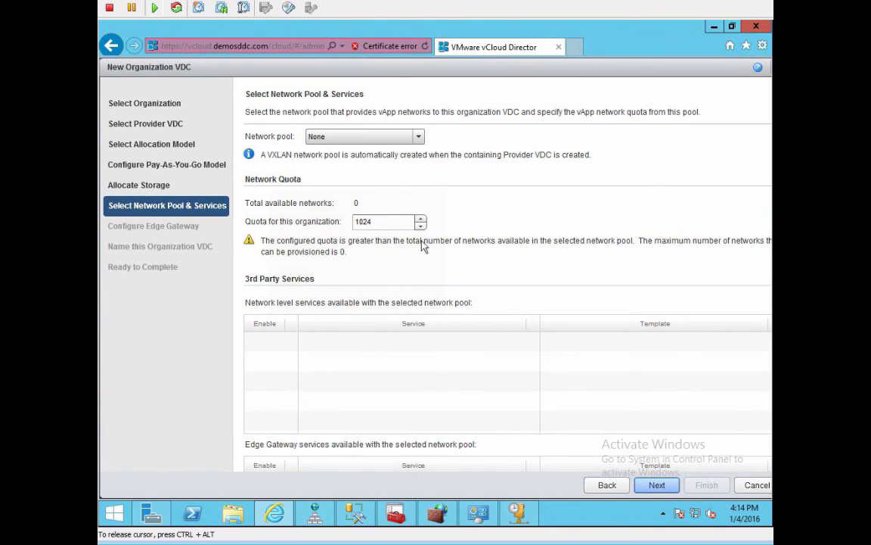
Step: Choose pVDC-demosddc-VXLAN-NP as the VDC's network pool, keeping the 1000-network quota
{"action": "left_click", "coordinate": [369, 137]}
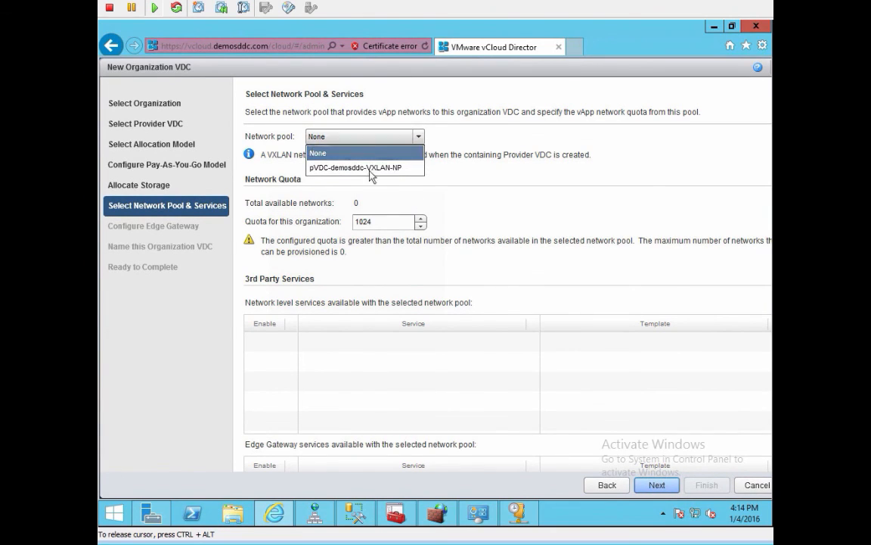
{"action": "left_click", "coordinate": [336, 166]}
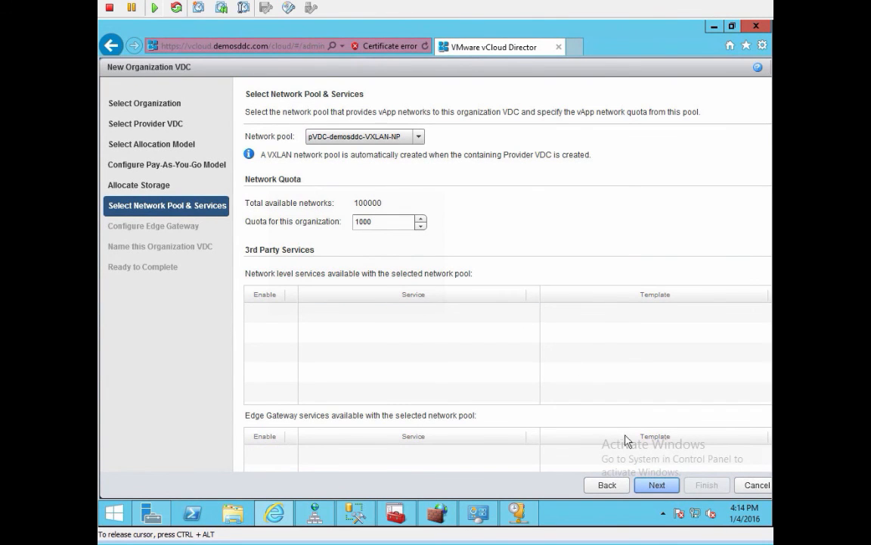
{"action": "left_click", "coordinate": [657, 486]}
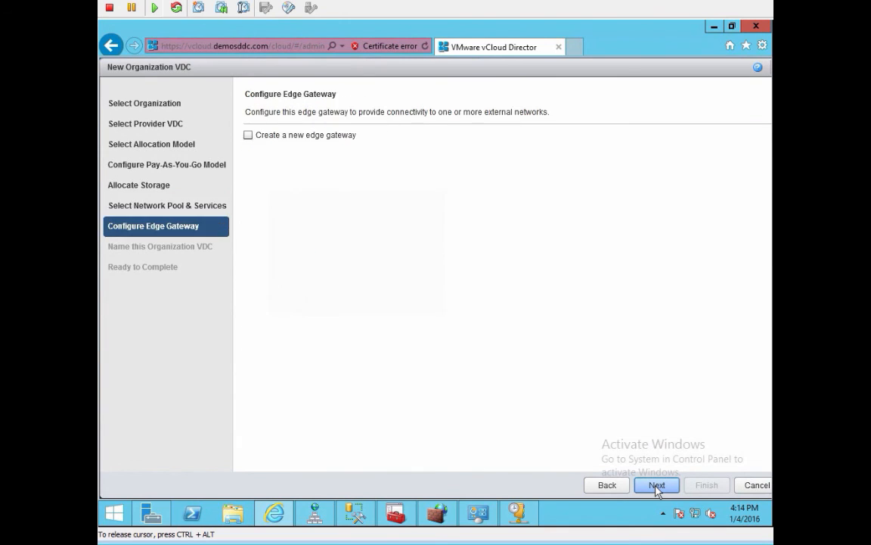
Step: Skip the edge gateway, name the VDC 'oVDC-demosddc', and finish creating it
{"action": "left_click", "coordinate": [657, 486]}
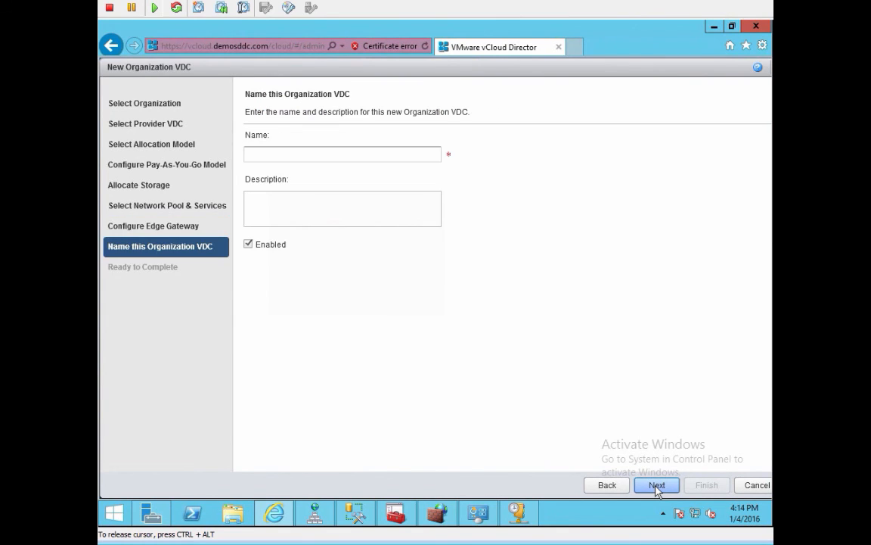
{"action": "left_click", "coordinate": [338, 152]}
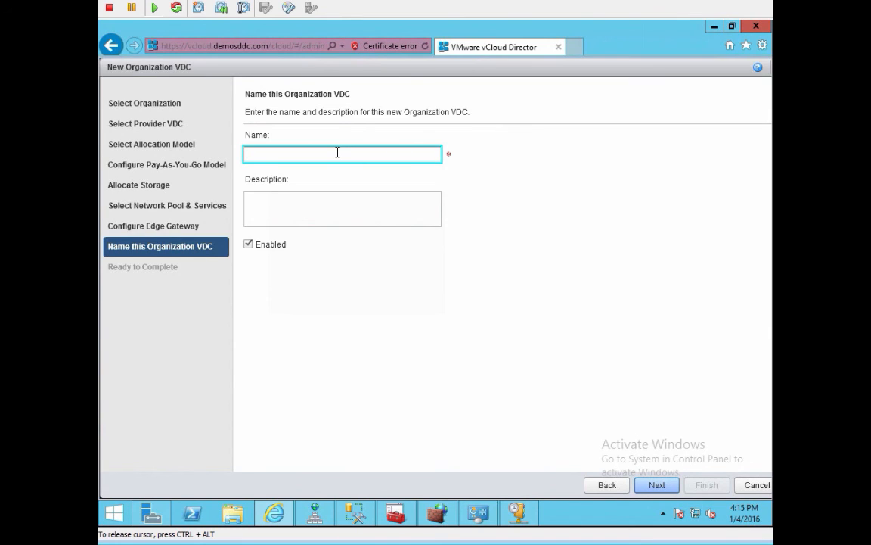
{"action": "type", "text": "oVDC-"}
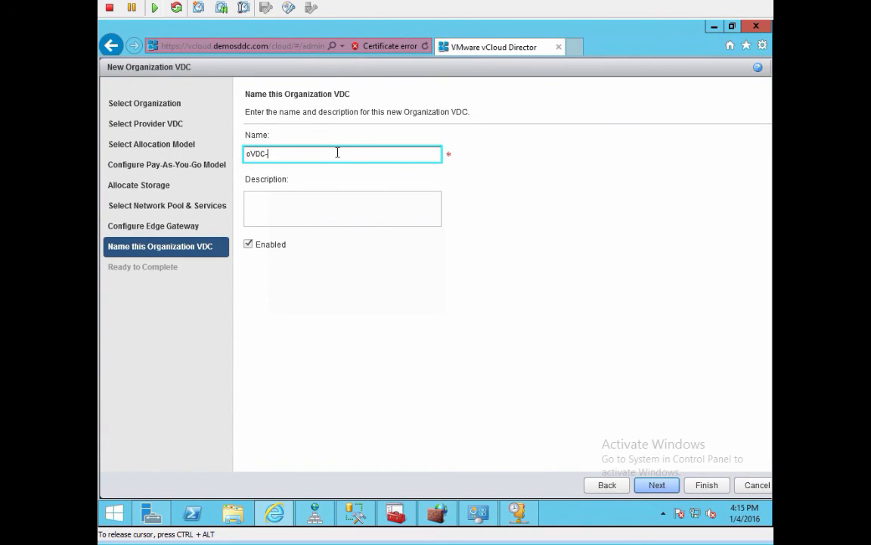
{"action": "type", "text": "demosddc"}
{"action": "left_click", "coordinate": [660, 487]}
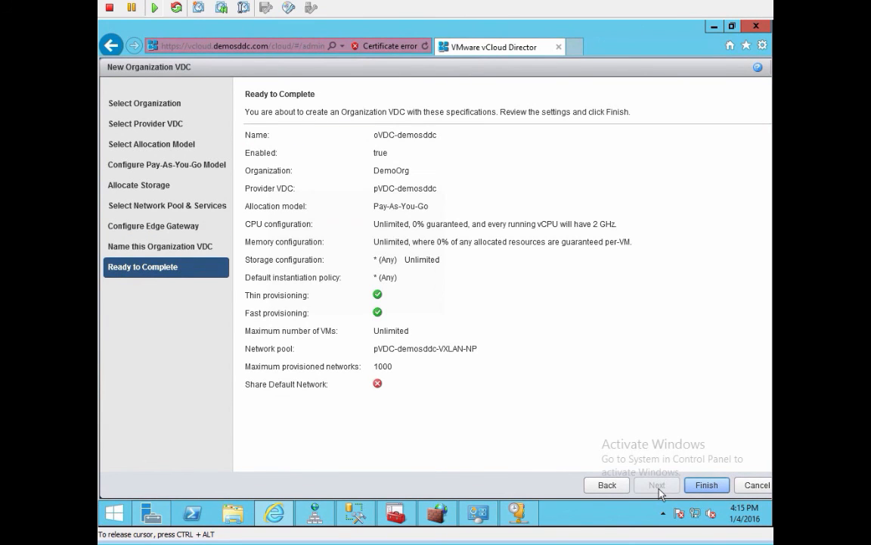
{"action": "left_click", "coordinate": [712, 486]}
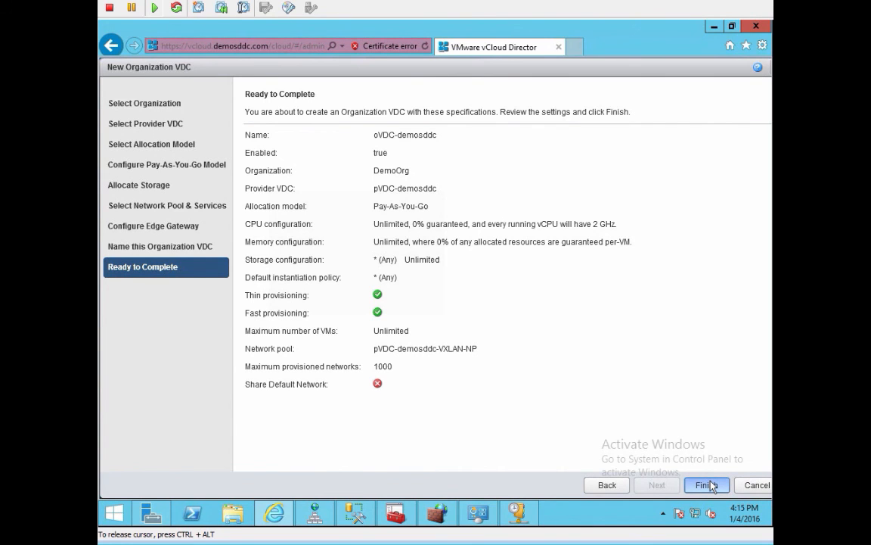